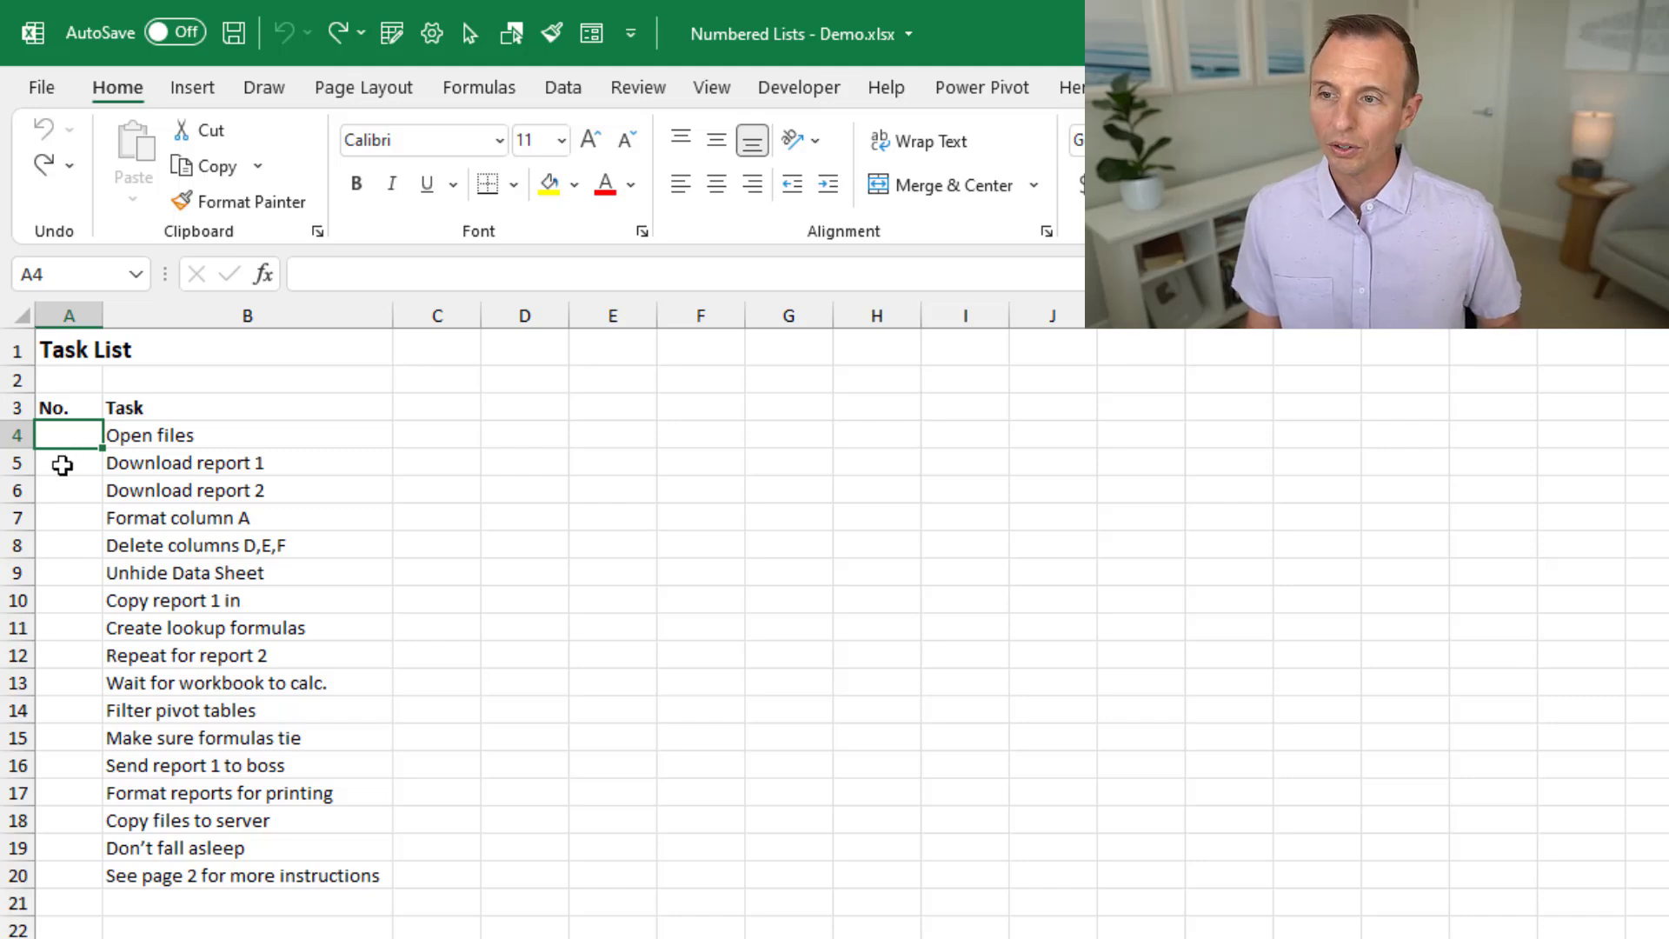
Enter 1 and 2 in A4:A5 and fill the numbering down to A20
text(1)
key(Return)
text(2)
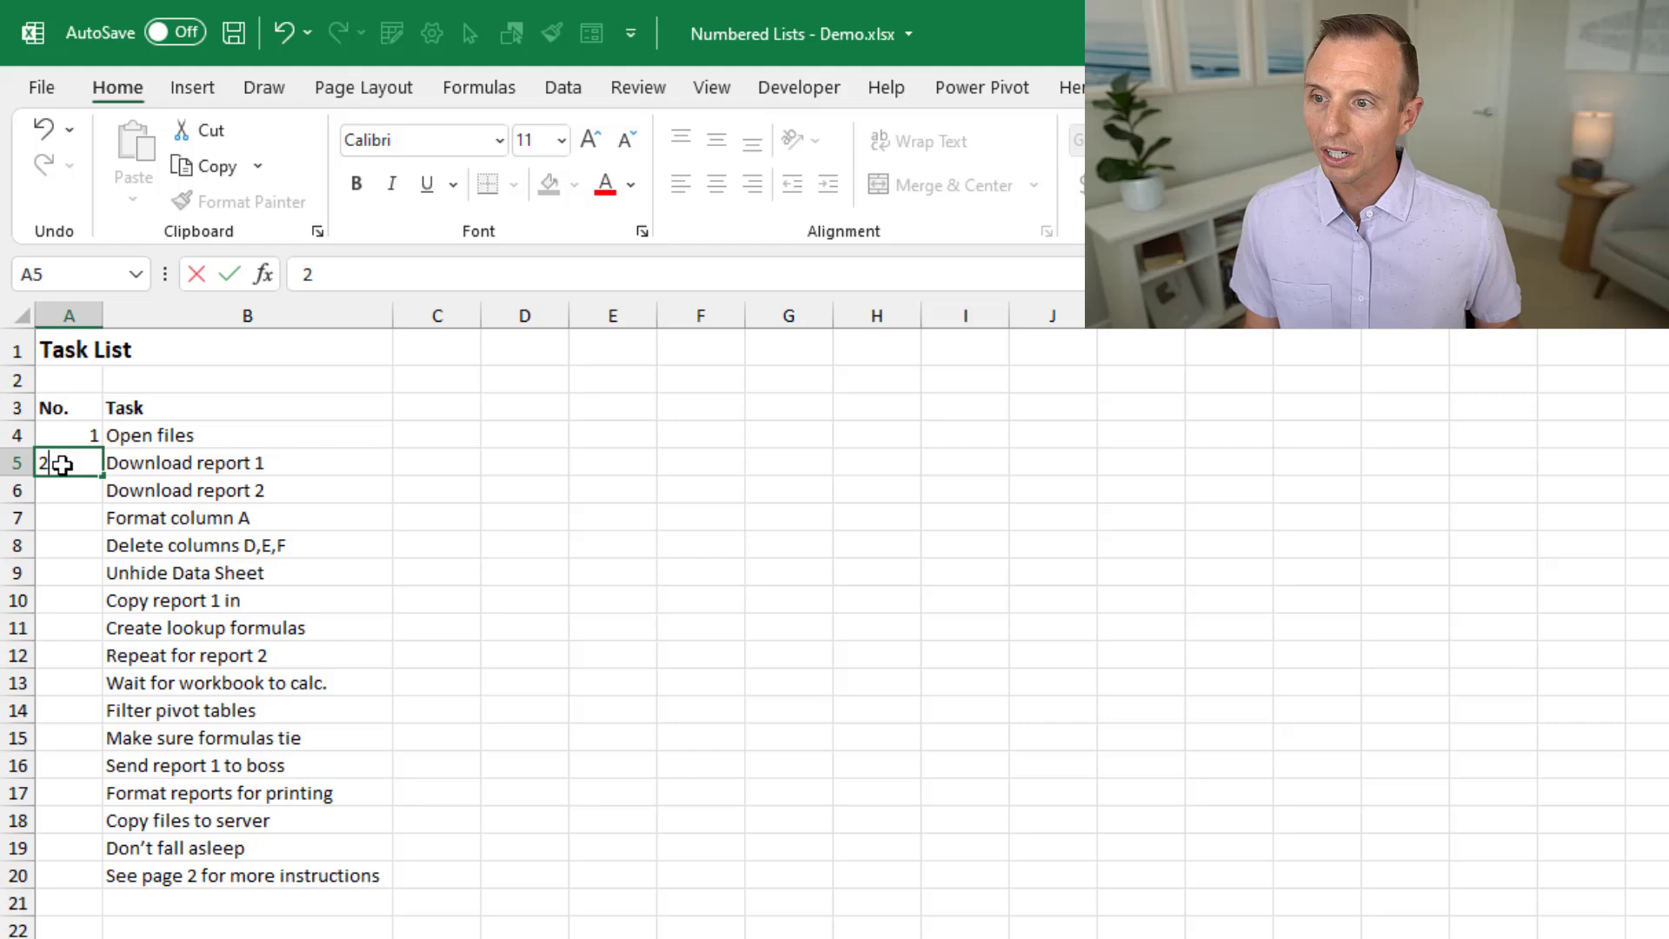
key(Return)
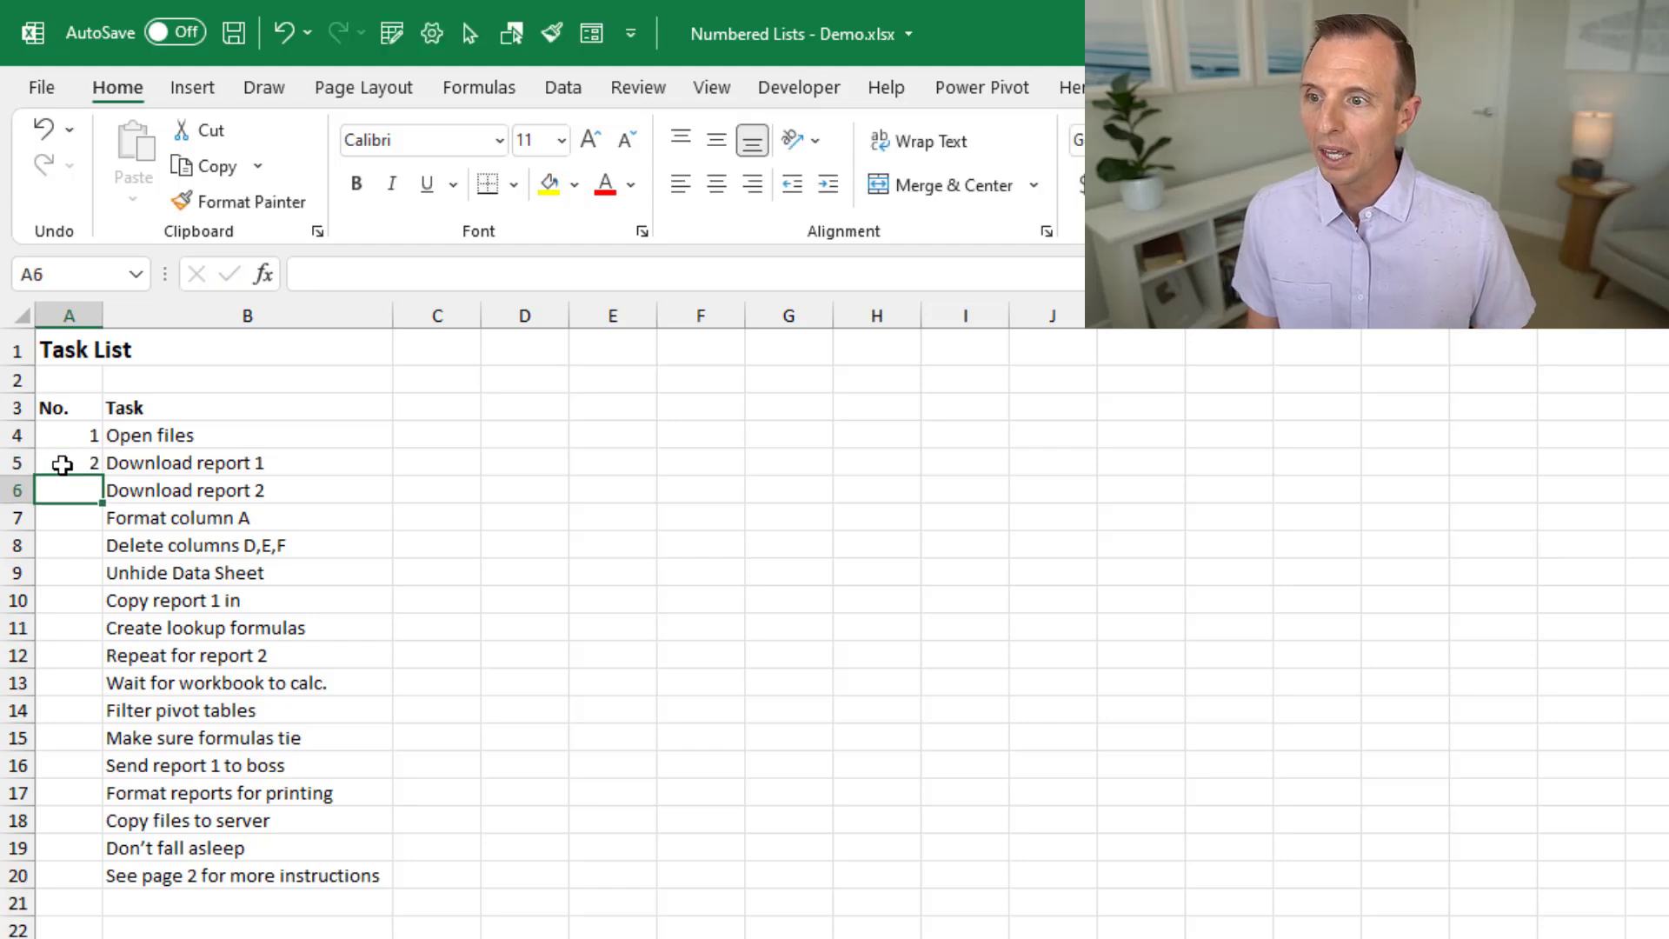
drag(73, 430, 73, 465)
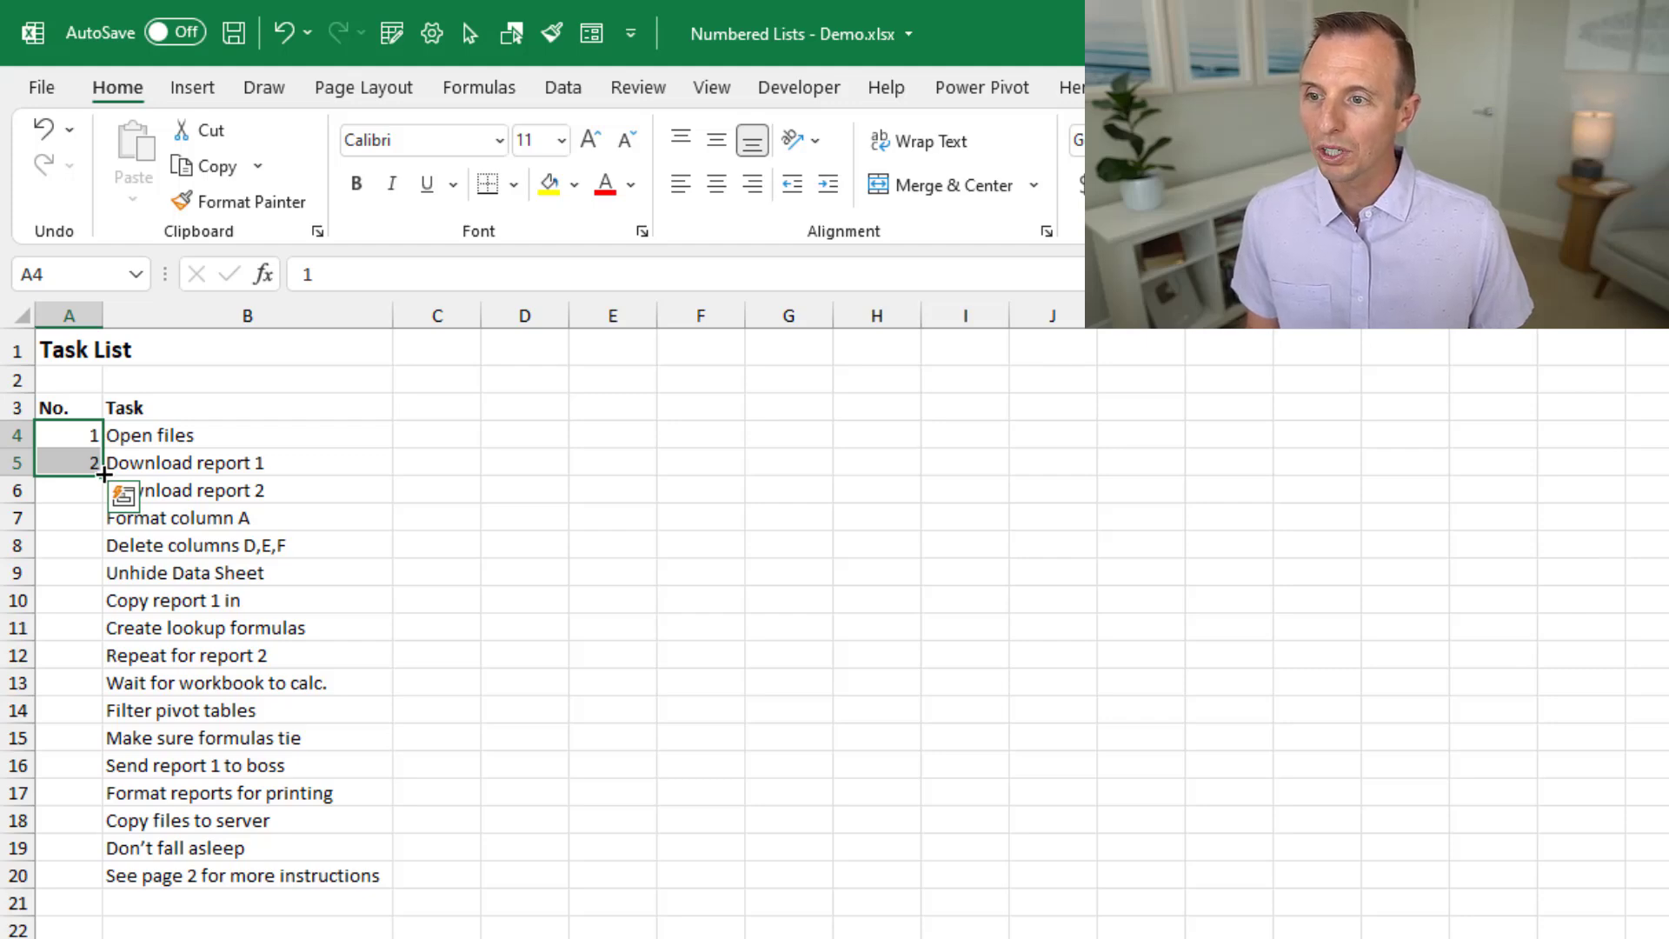
double_click(104, 475)
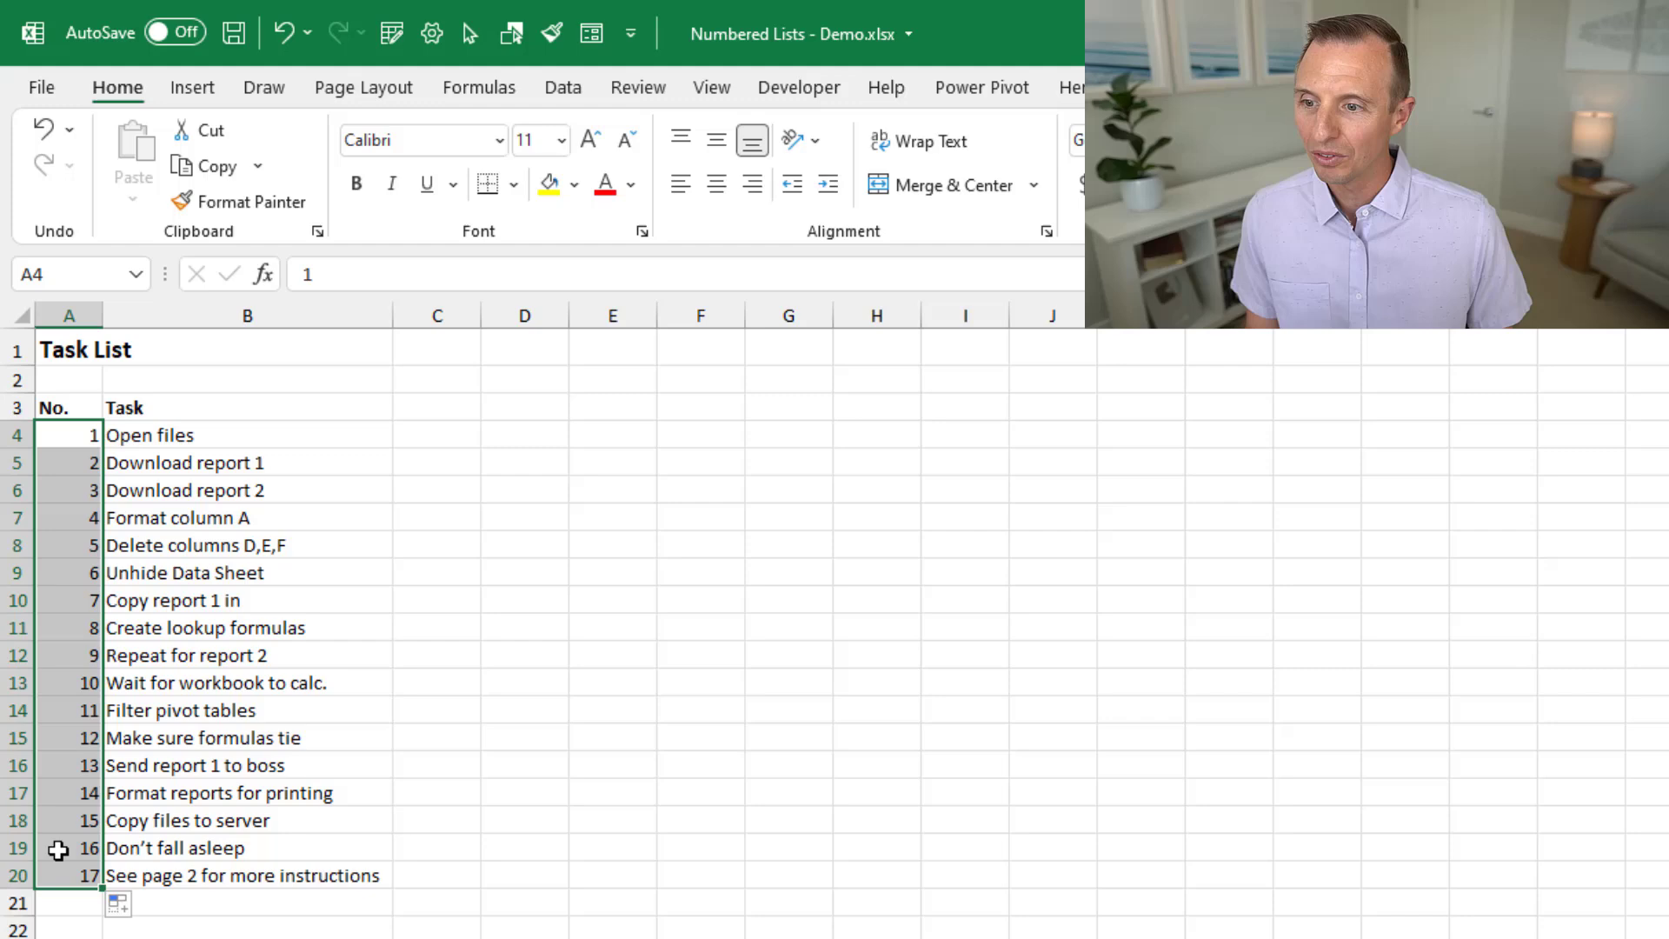
Clear the No. column, fill down from a single 1 in A4, and convert it to a 1–17 Fill Series
key(Delete)
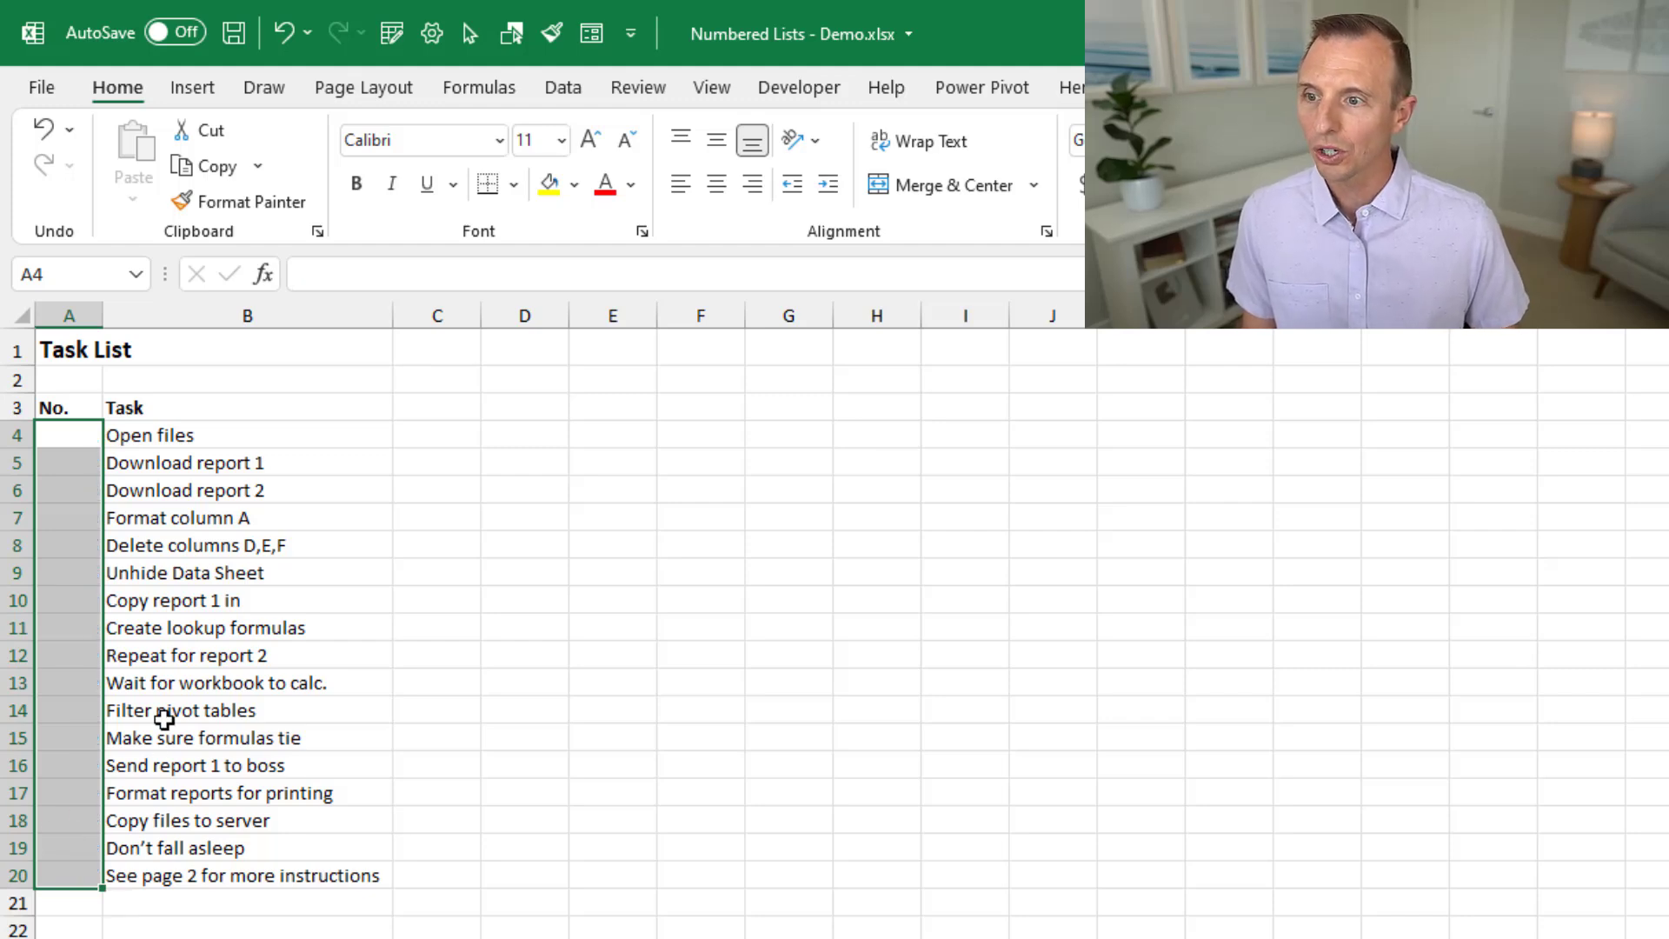
click(87, 435)
text(1)
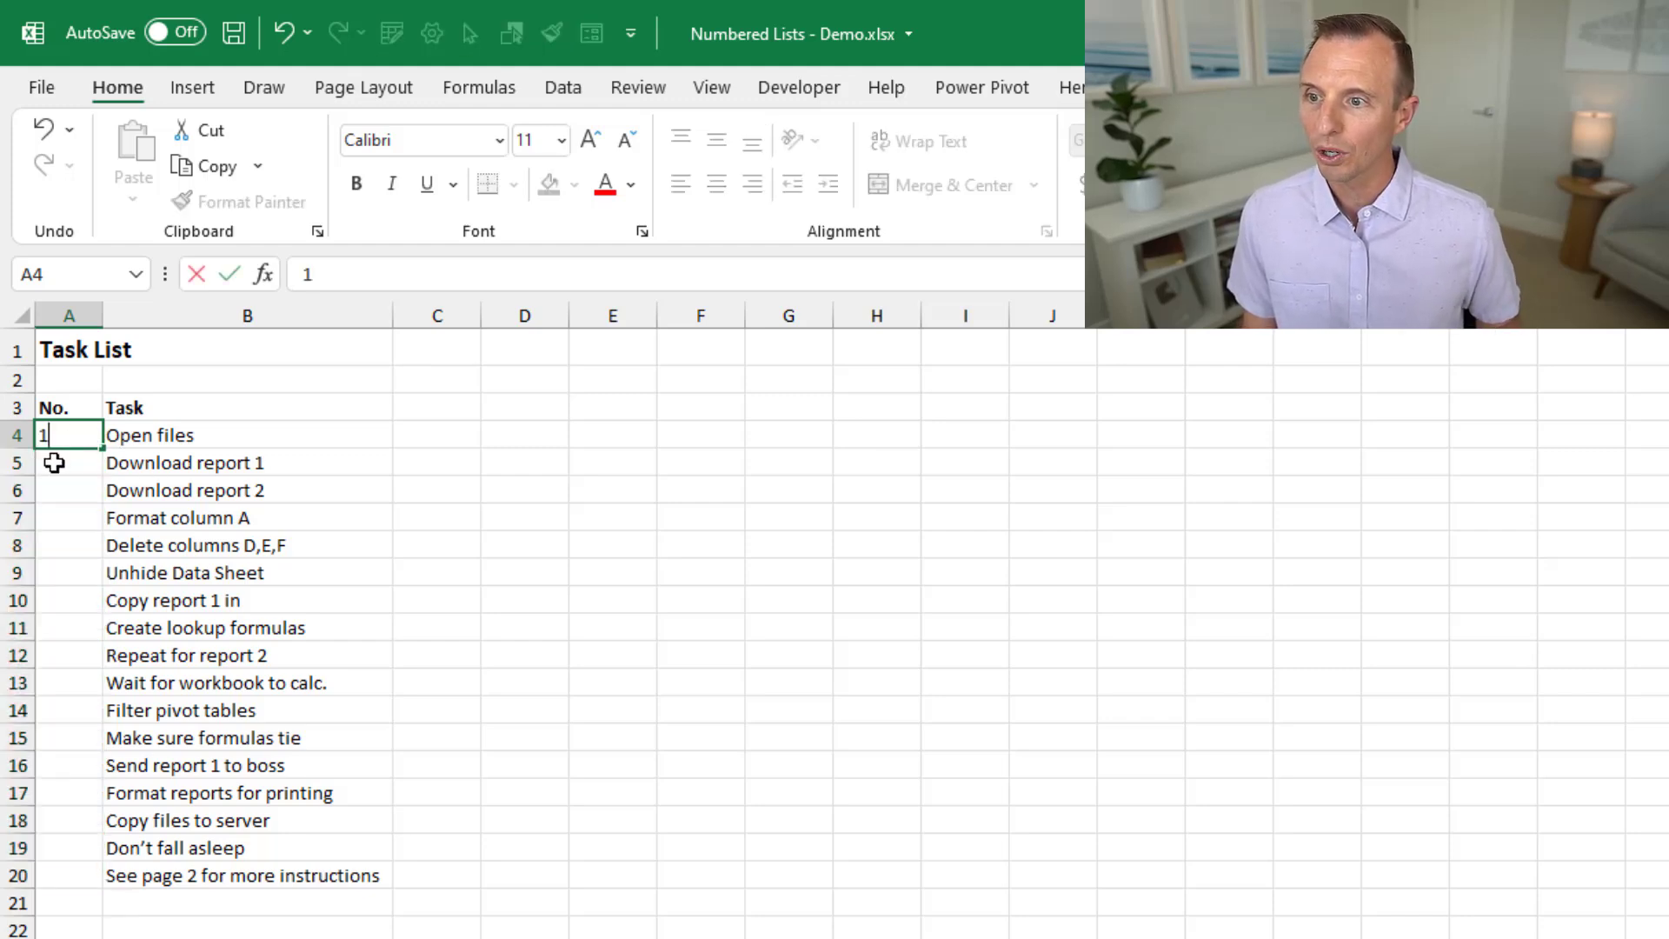
key(Return)
click(82, 437)
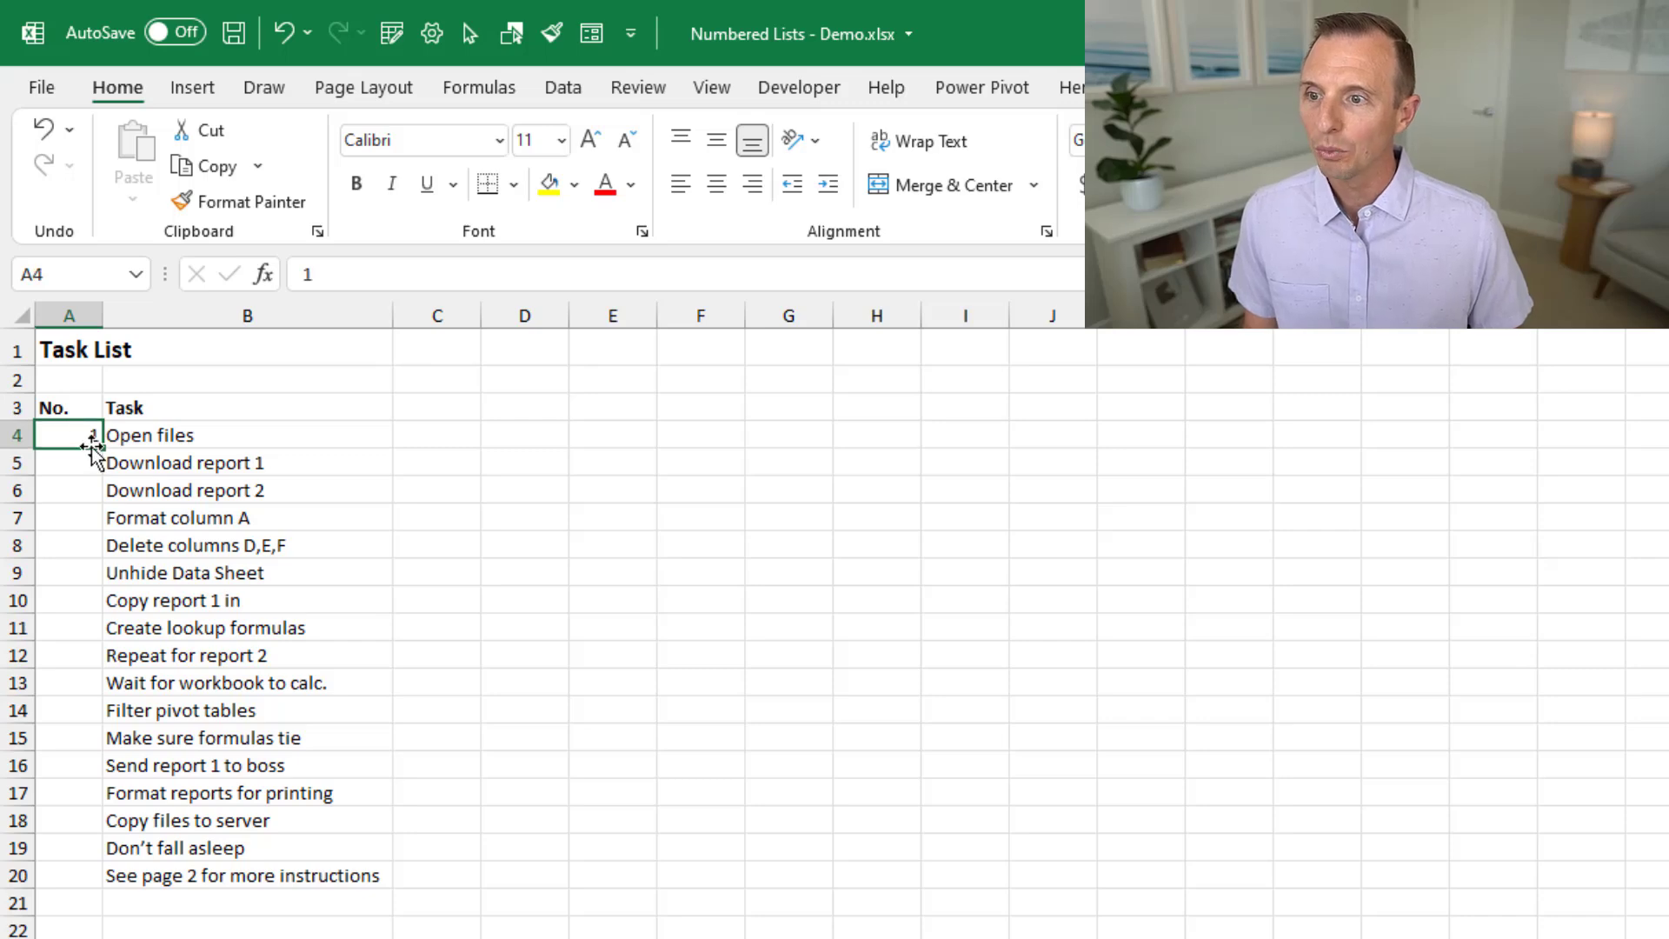
double_click(103, 450)
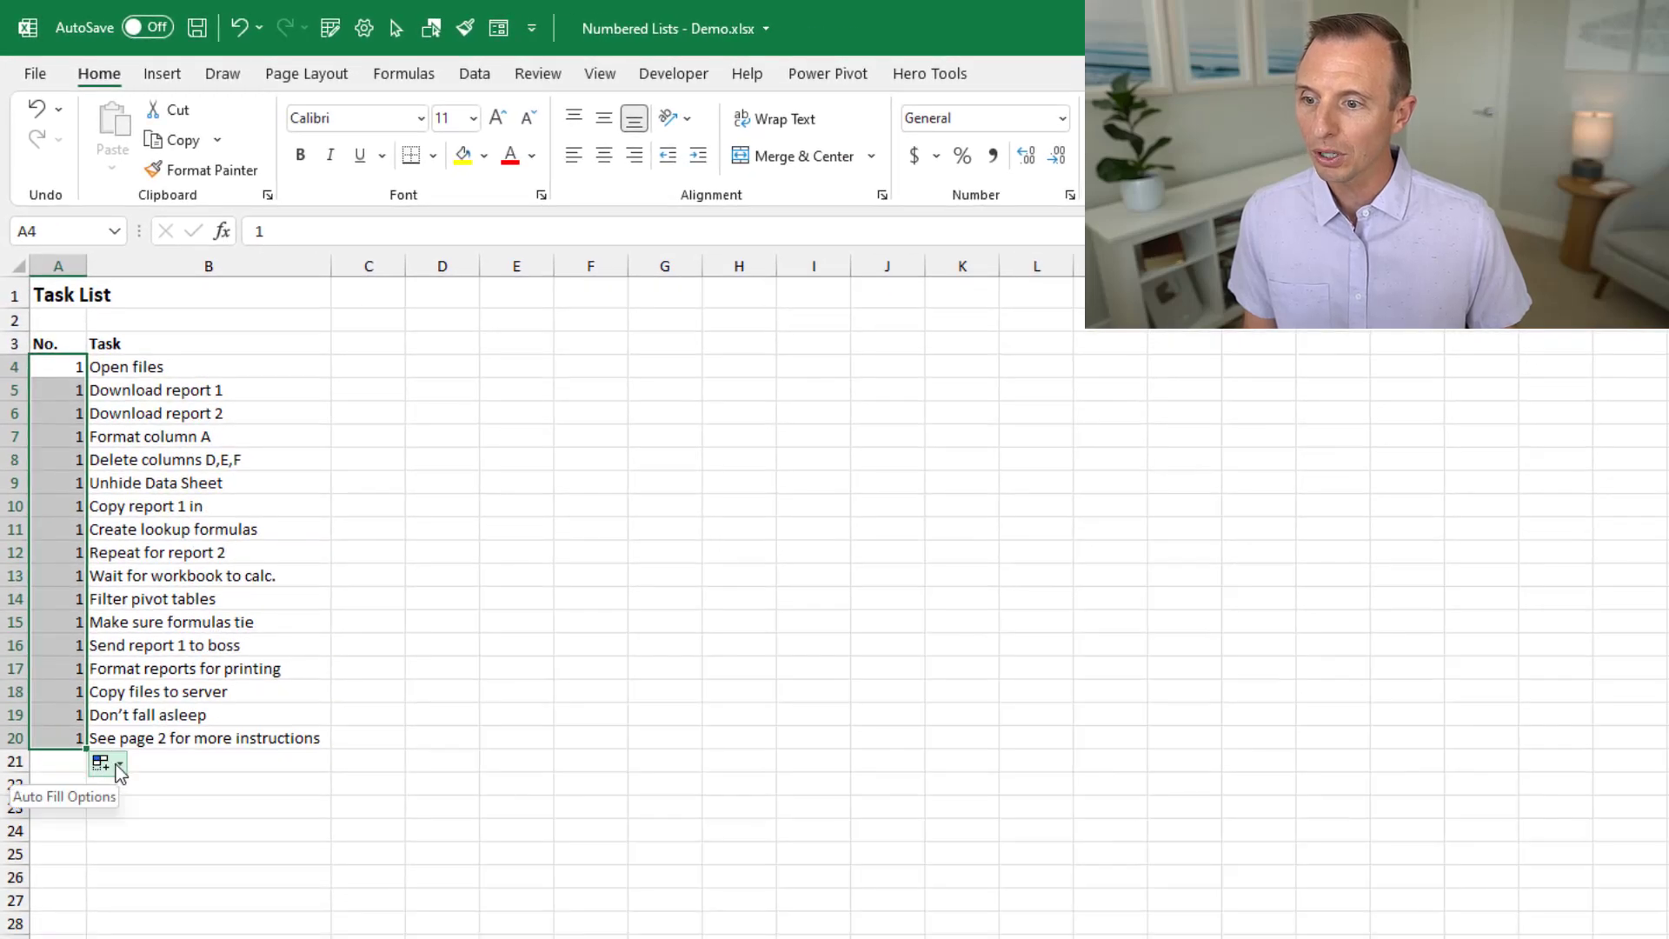
click(117, 764)
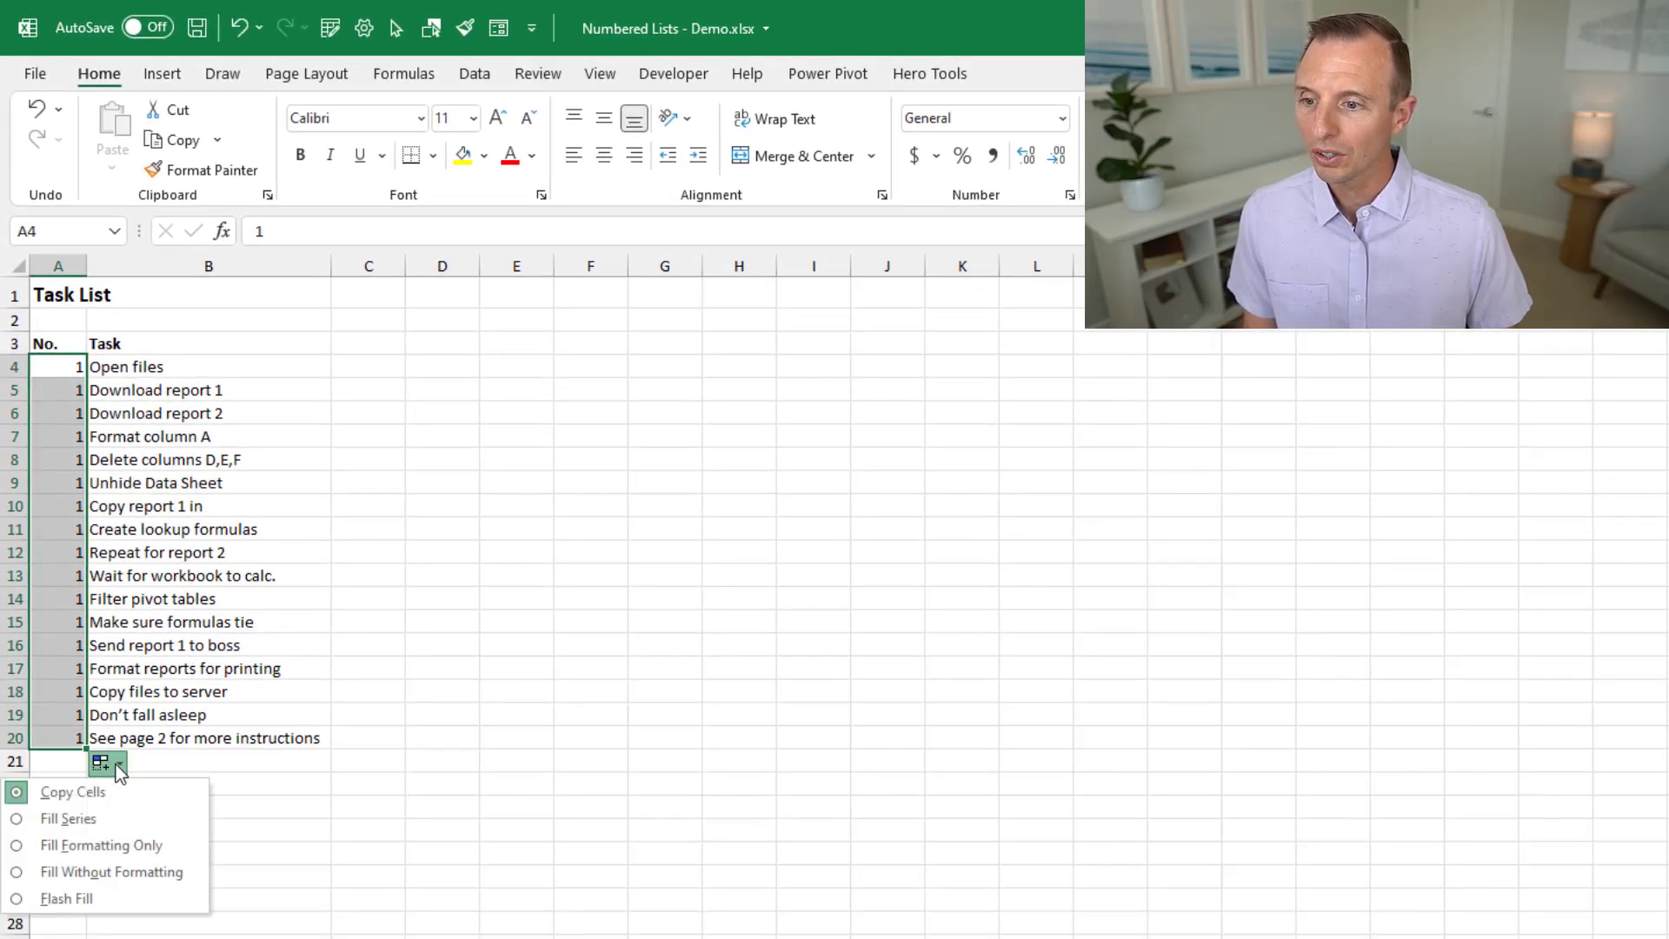
click(49, 820)
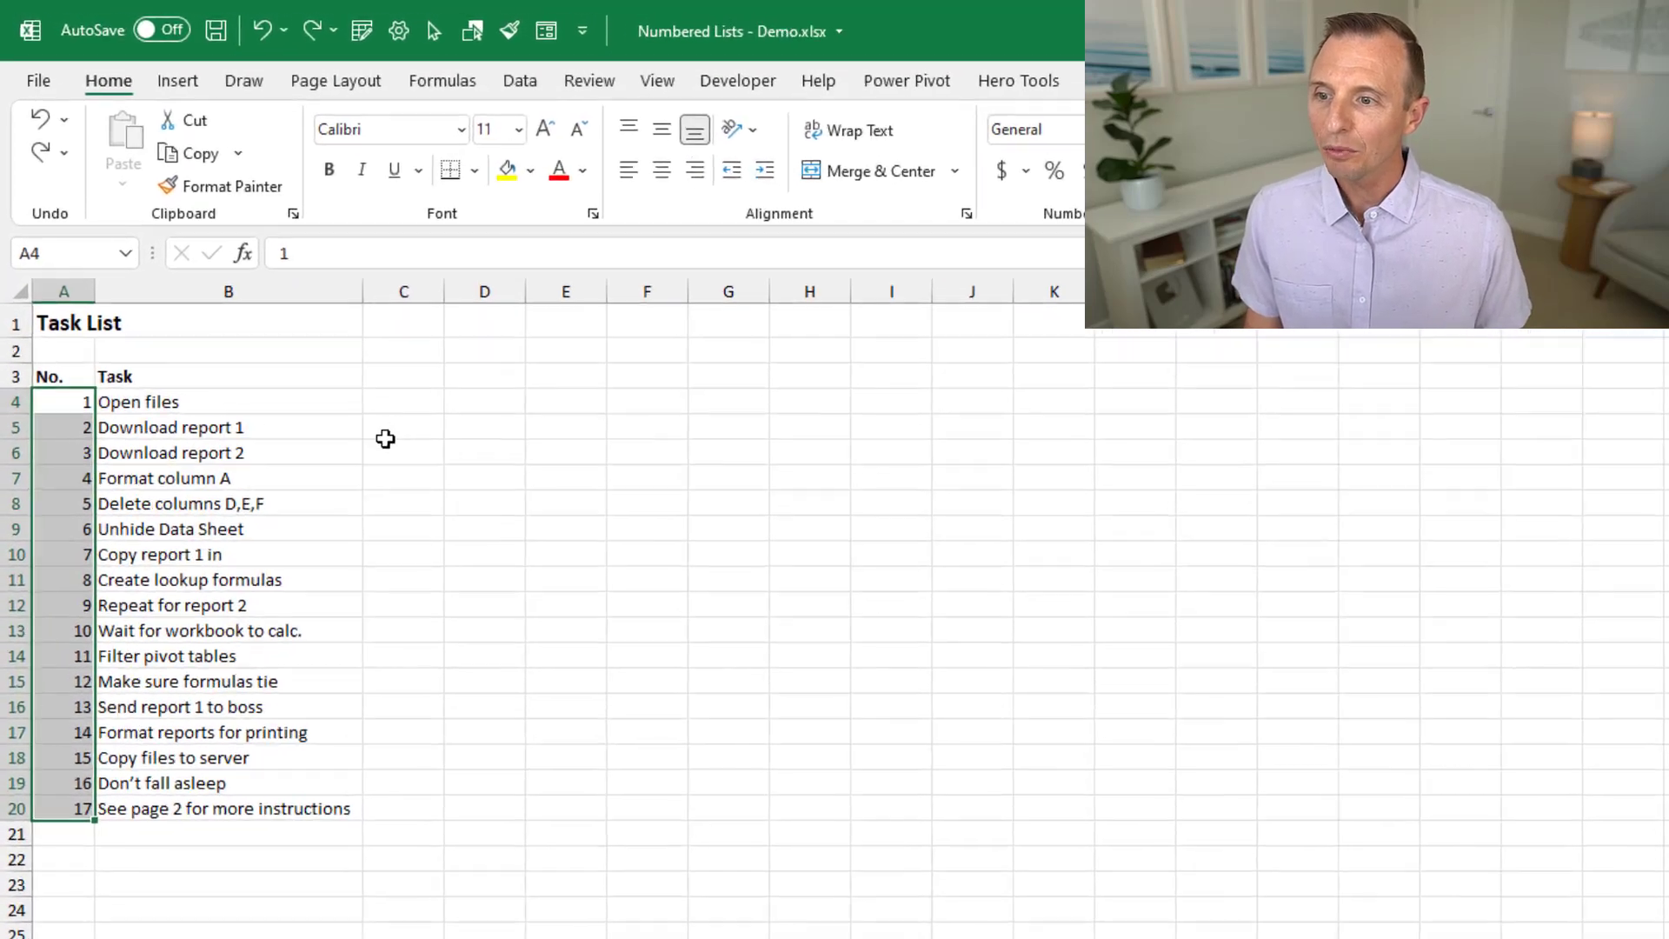
Insert a blank row 10 above 'Copy report 1 in' and check the static numbers in A11 and A7
right_click(15, 555)
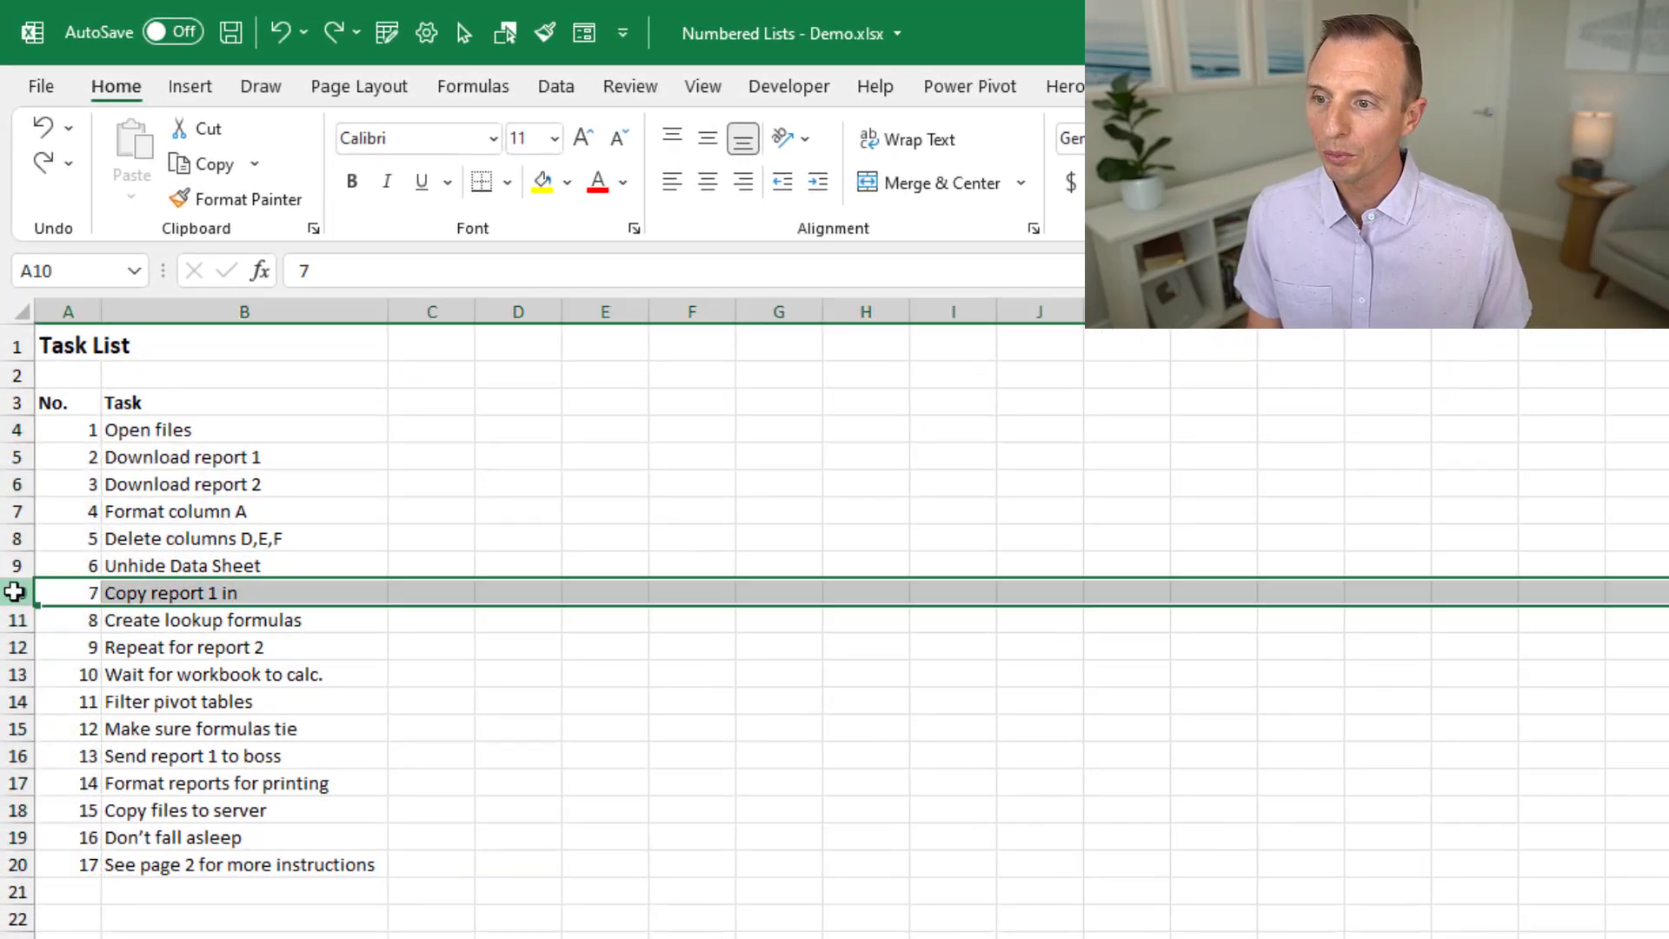
click(84, 864)
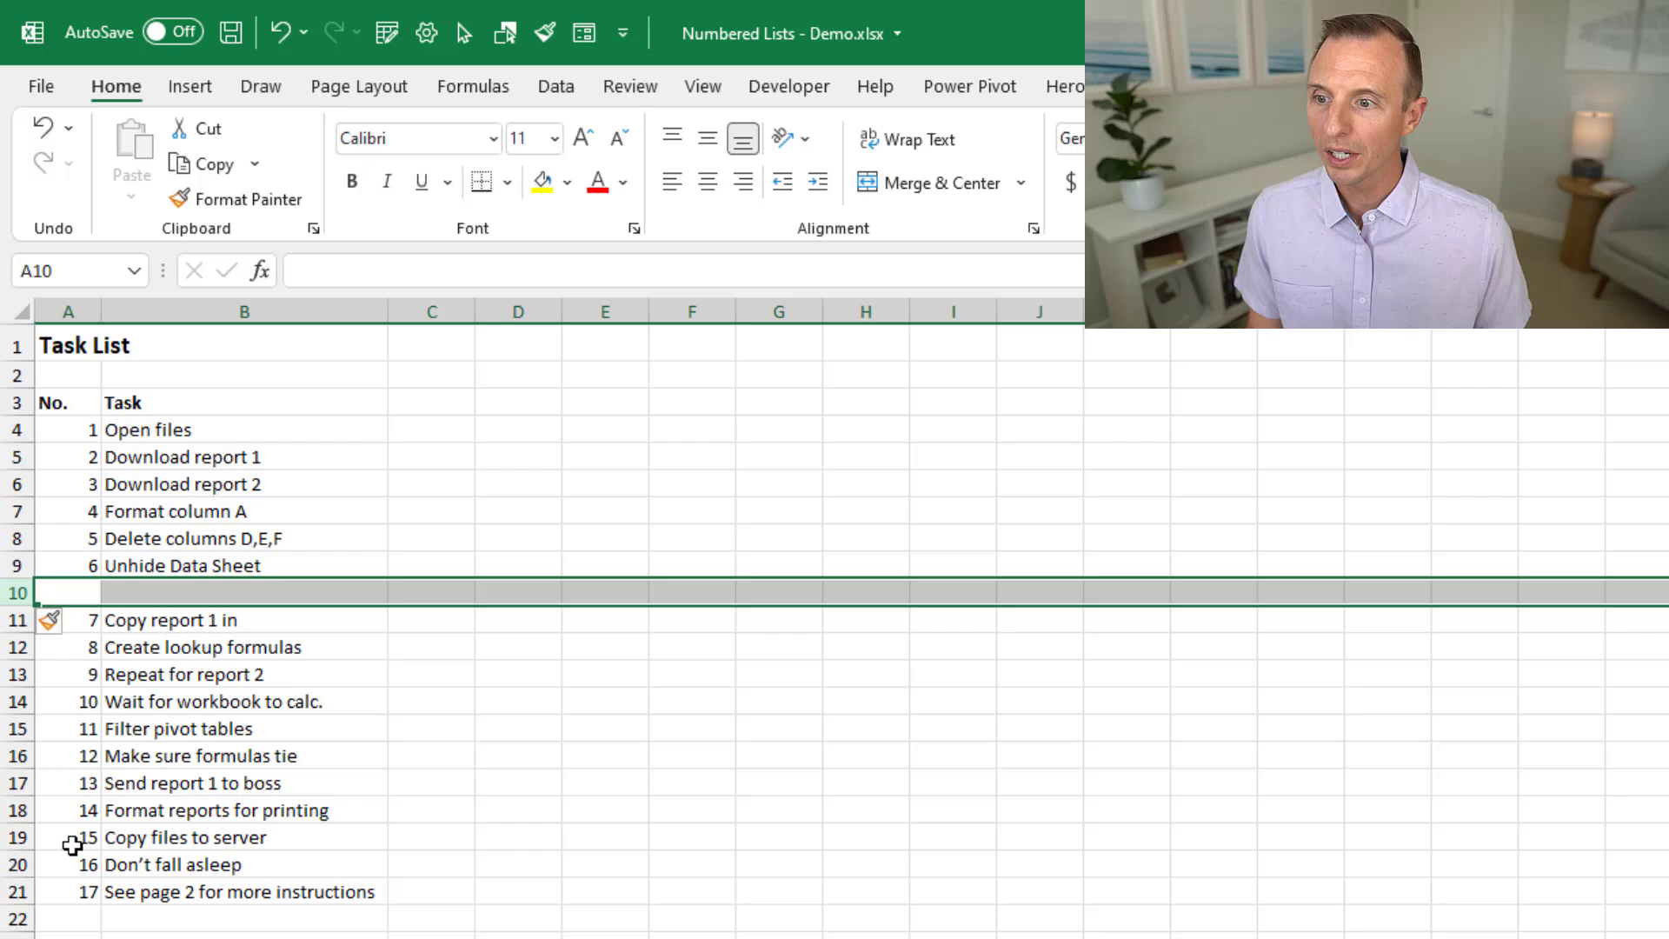
click(85, 621)
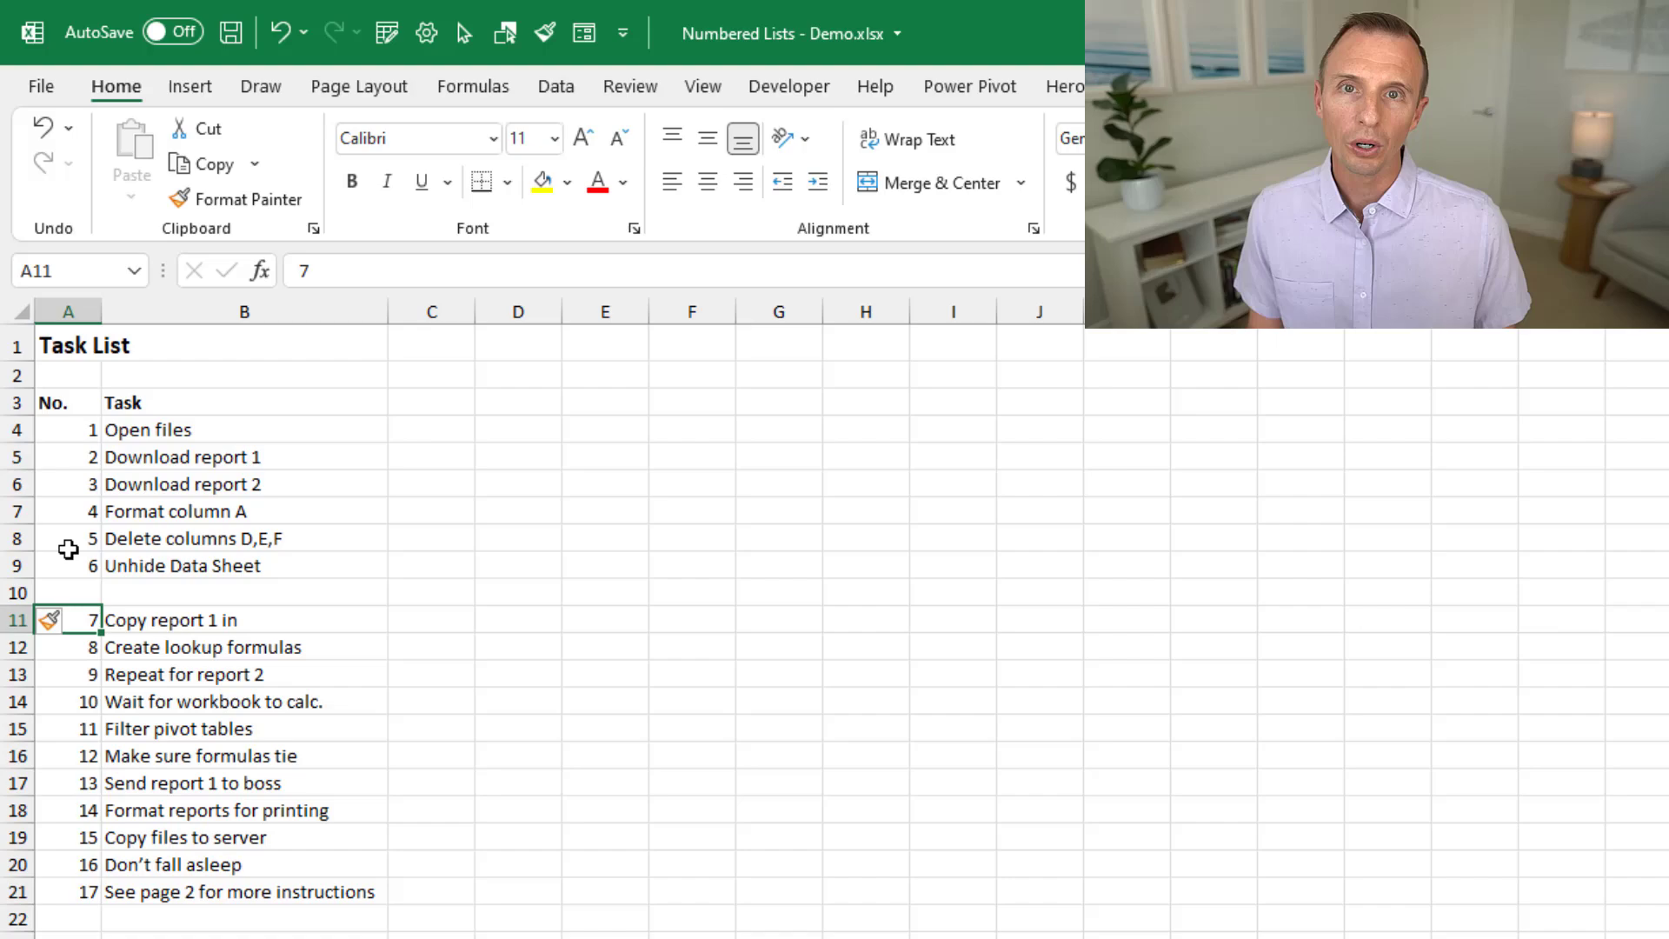
click(73, 514)
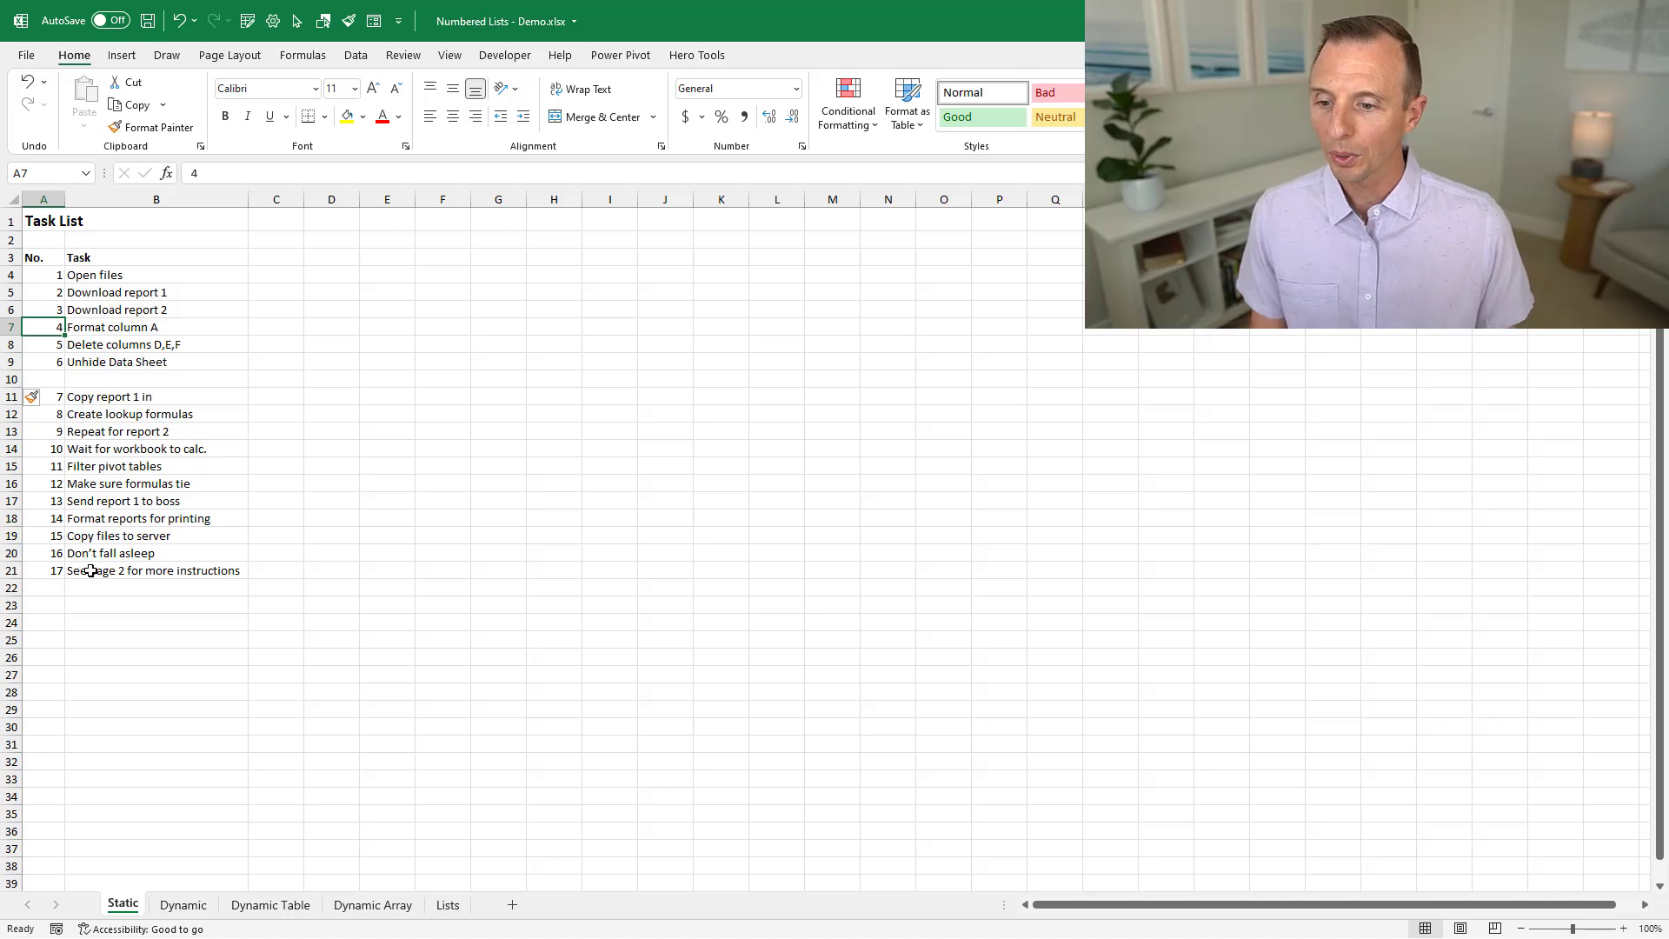
On the Dynamic sheet, enter =ROW() in cell A4
click(197, 906)
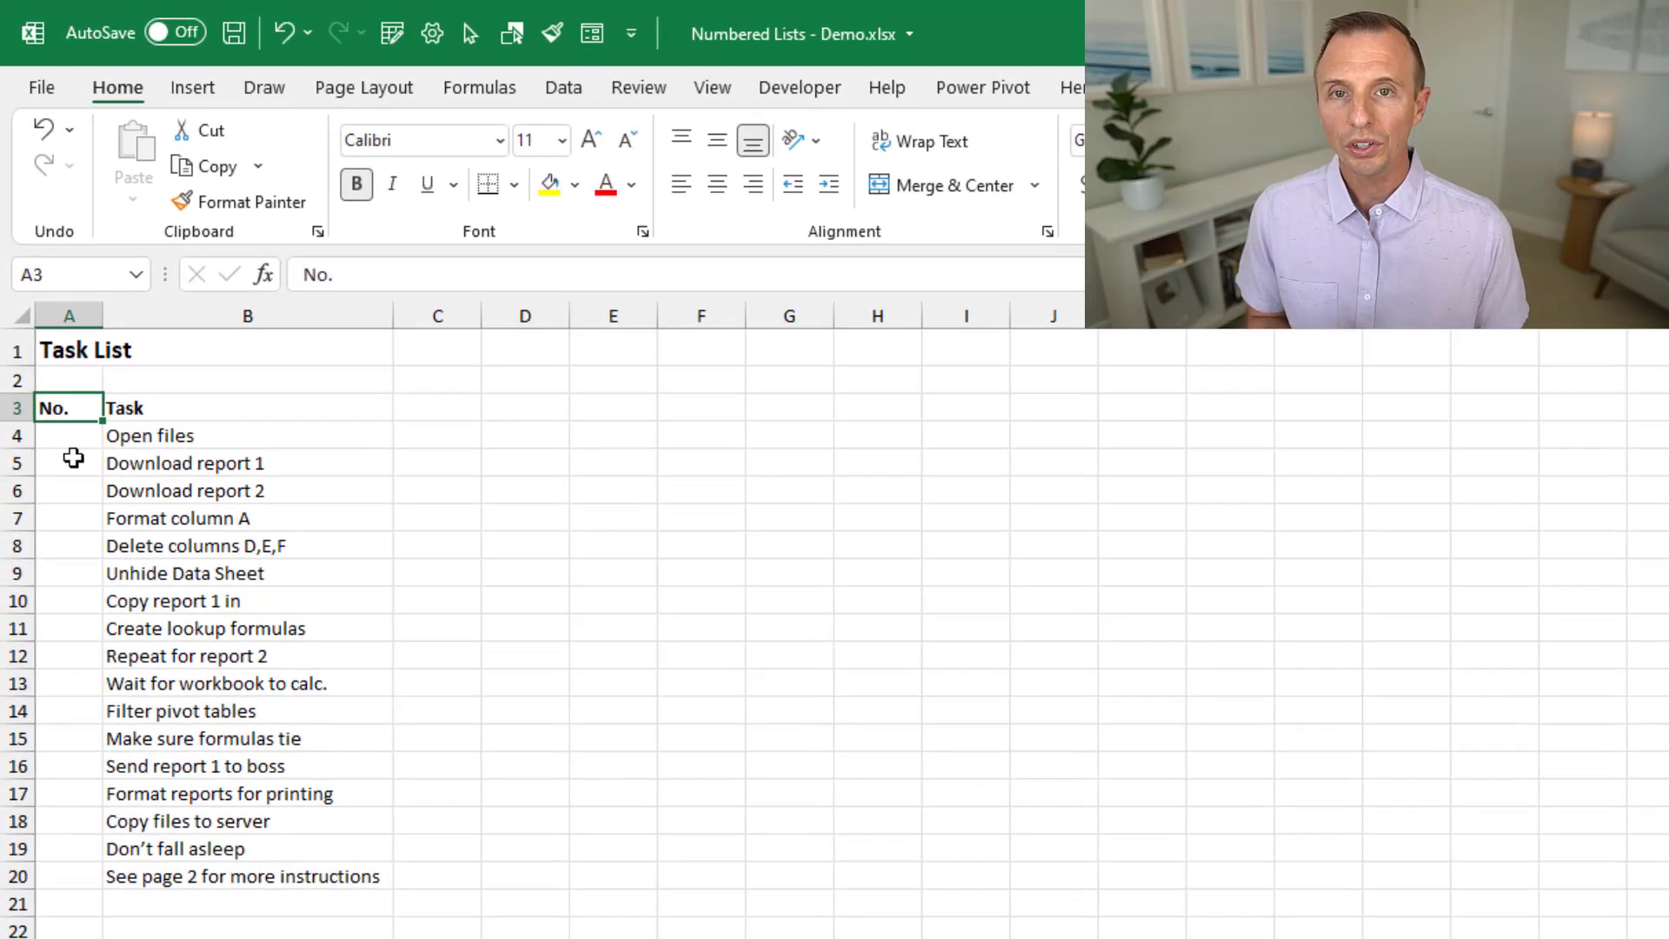
click(67, 440)
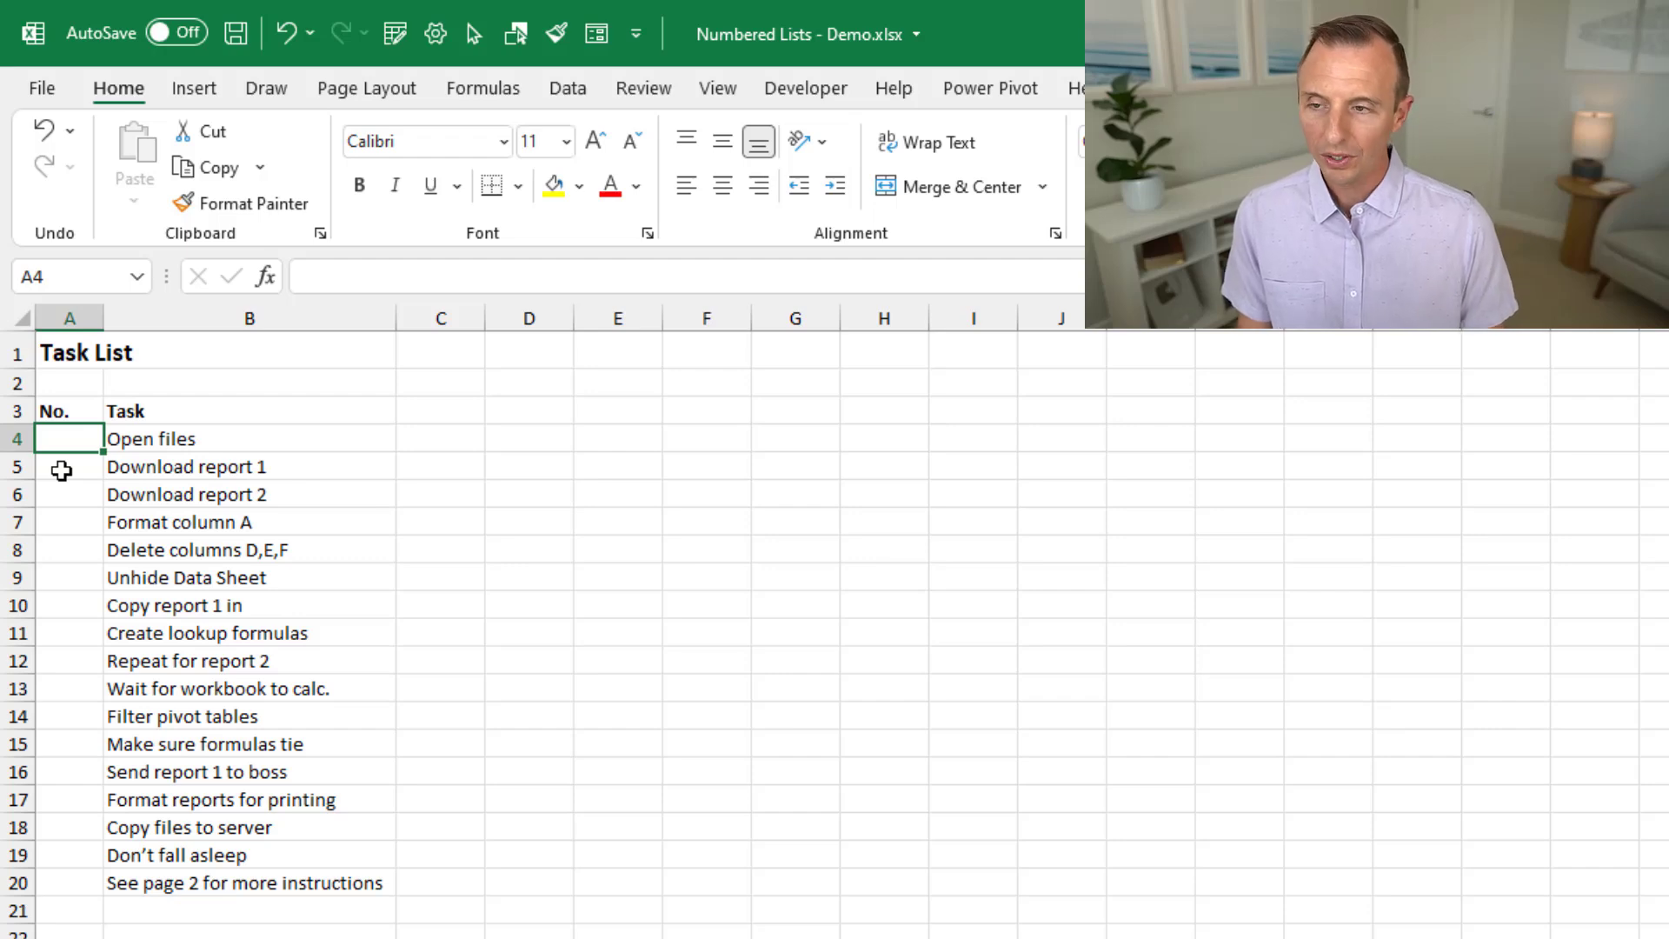
text(=row)
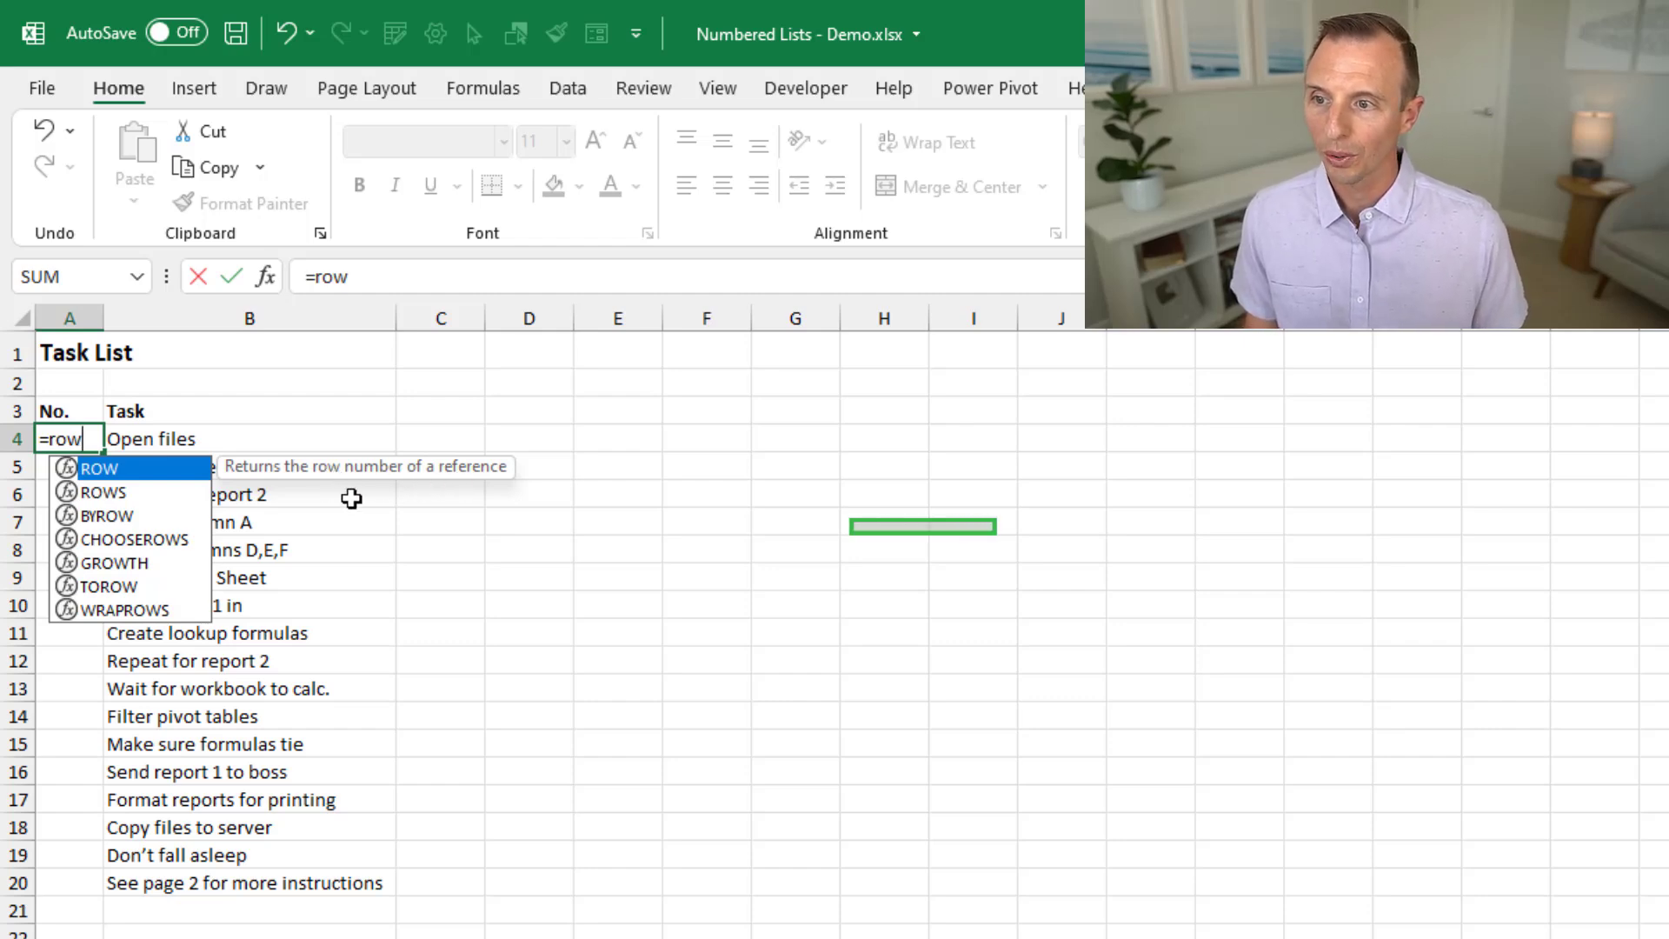
key(Tab)
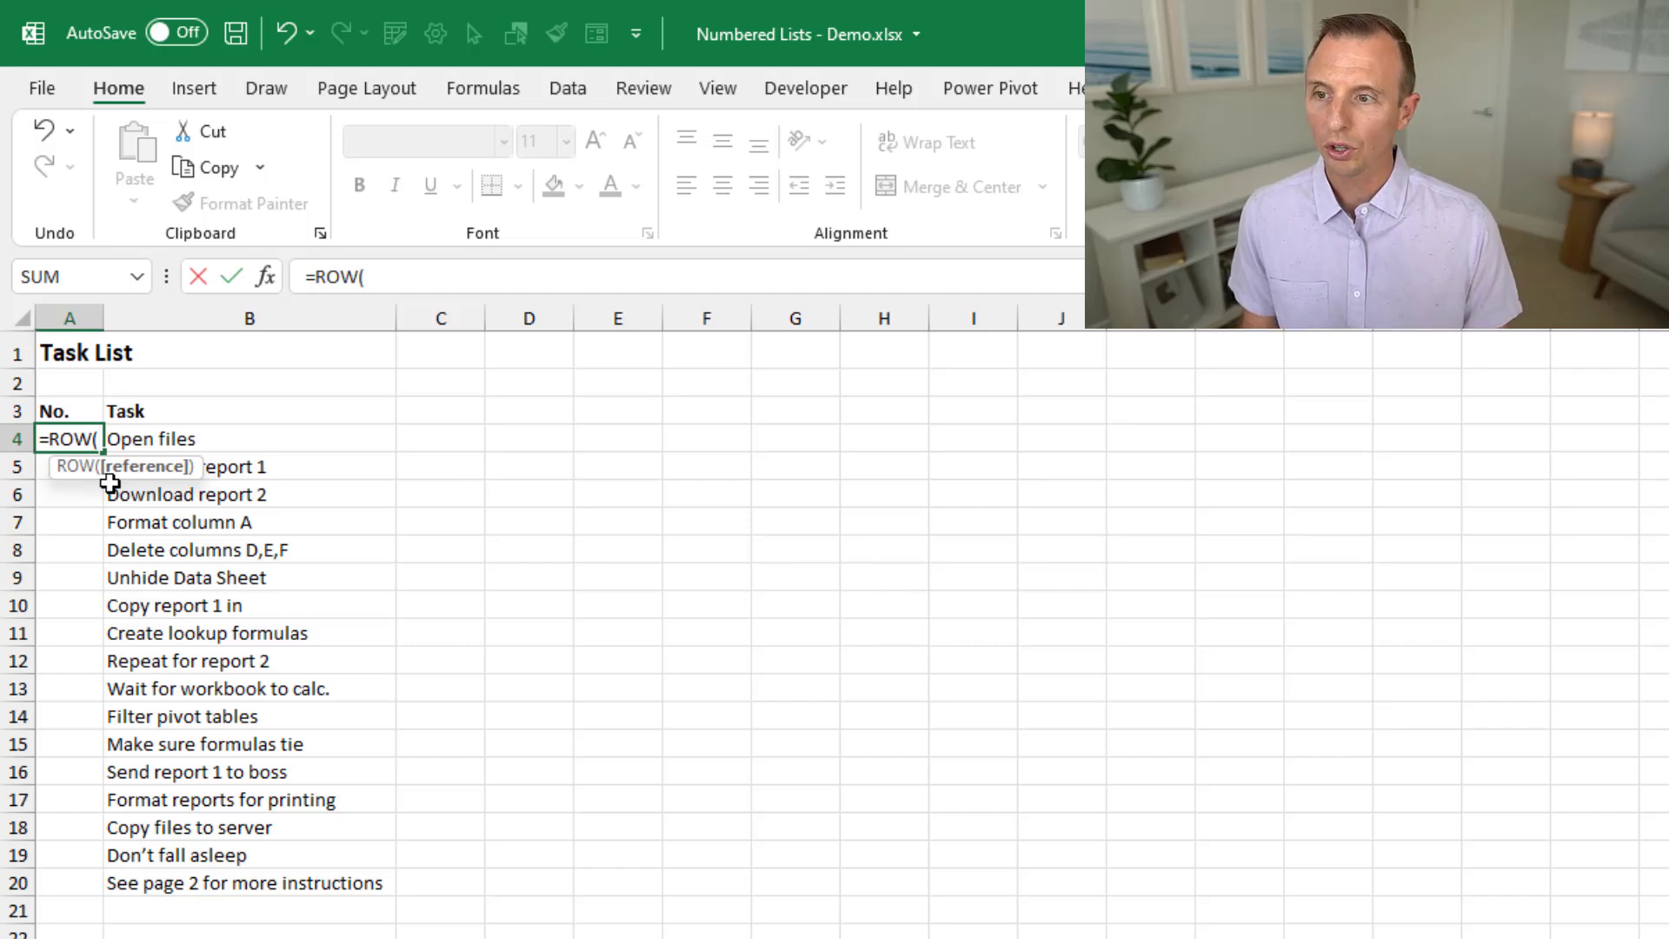
text())
key(Return)
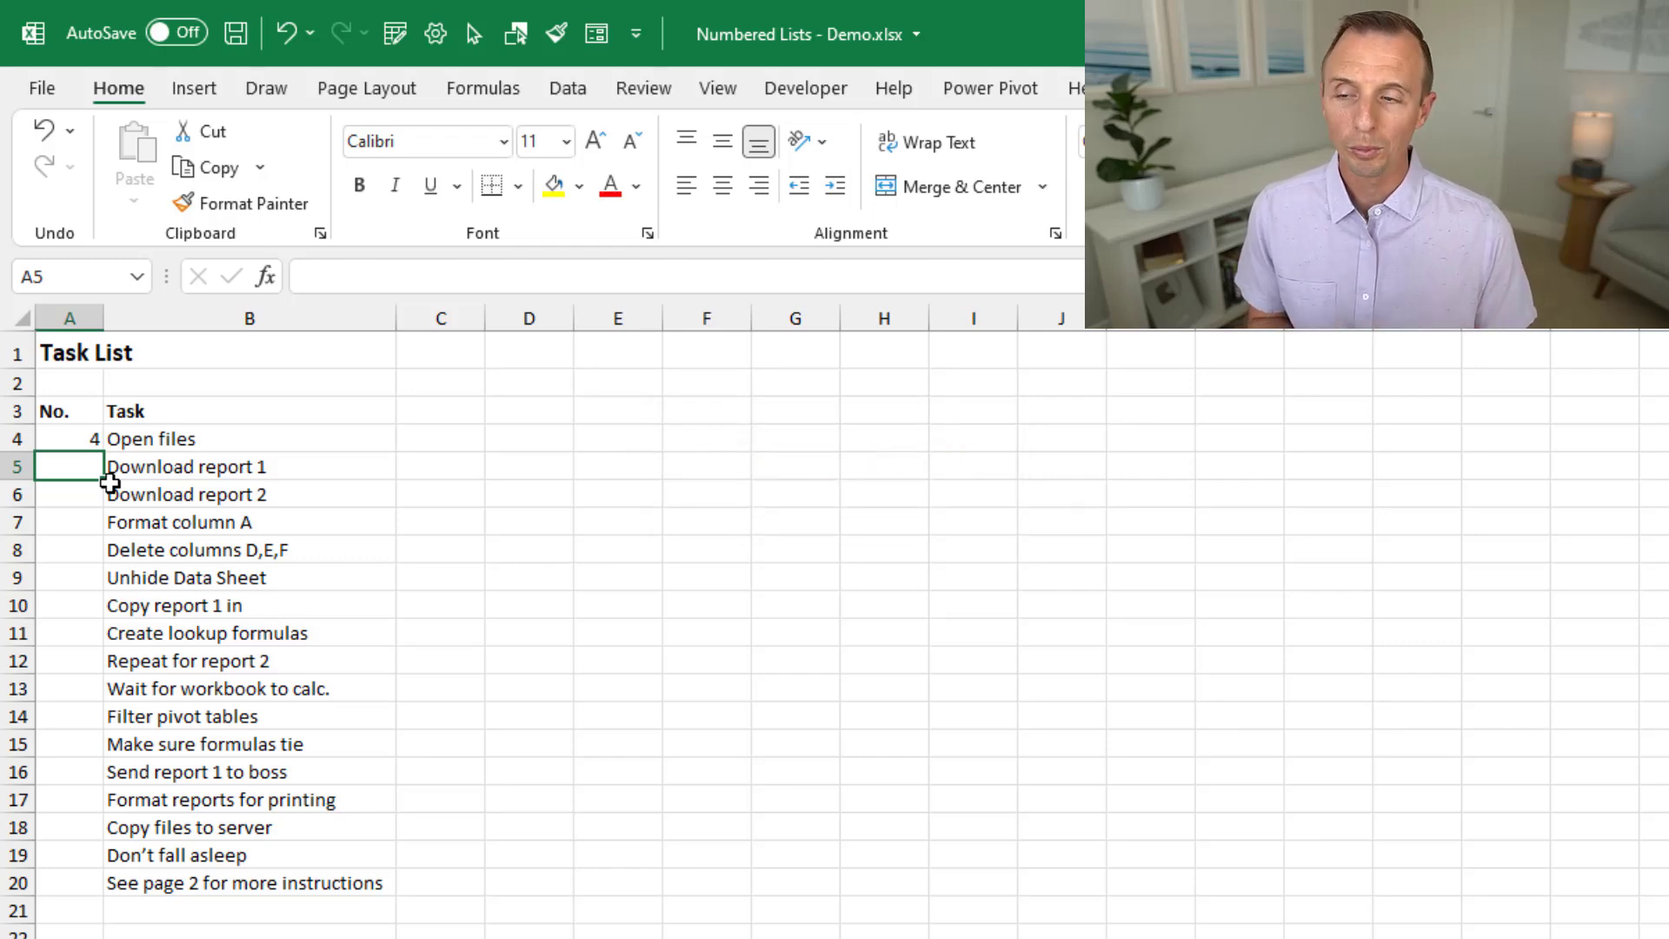
Copy the =ROW() formula down beside every task, showing 4 to 20
click(81, 444)
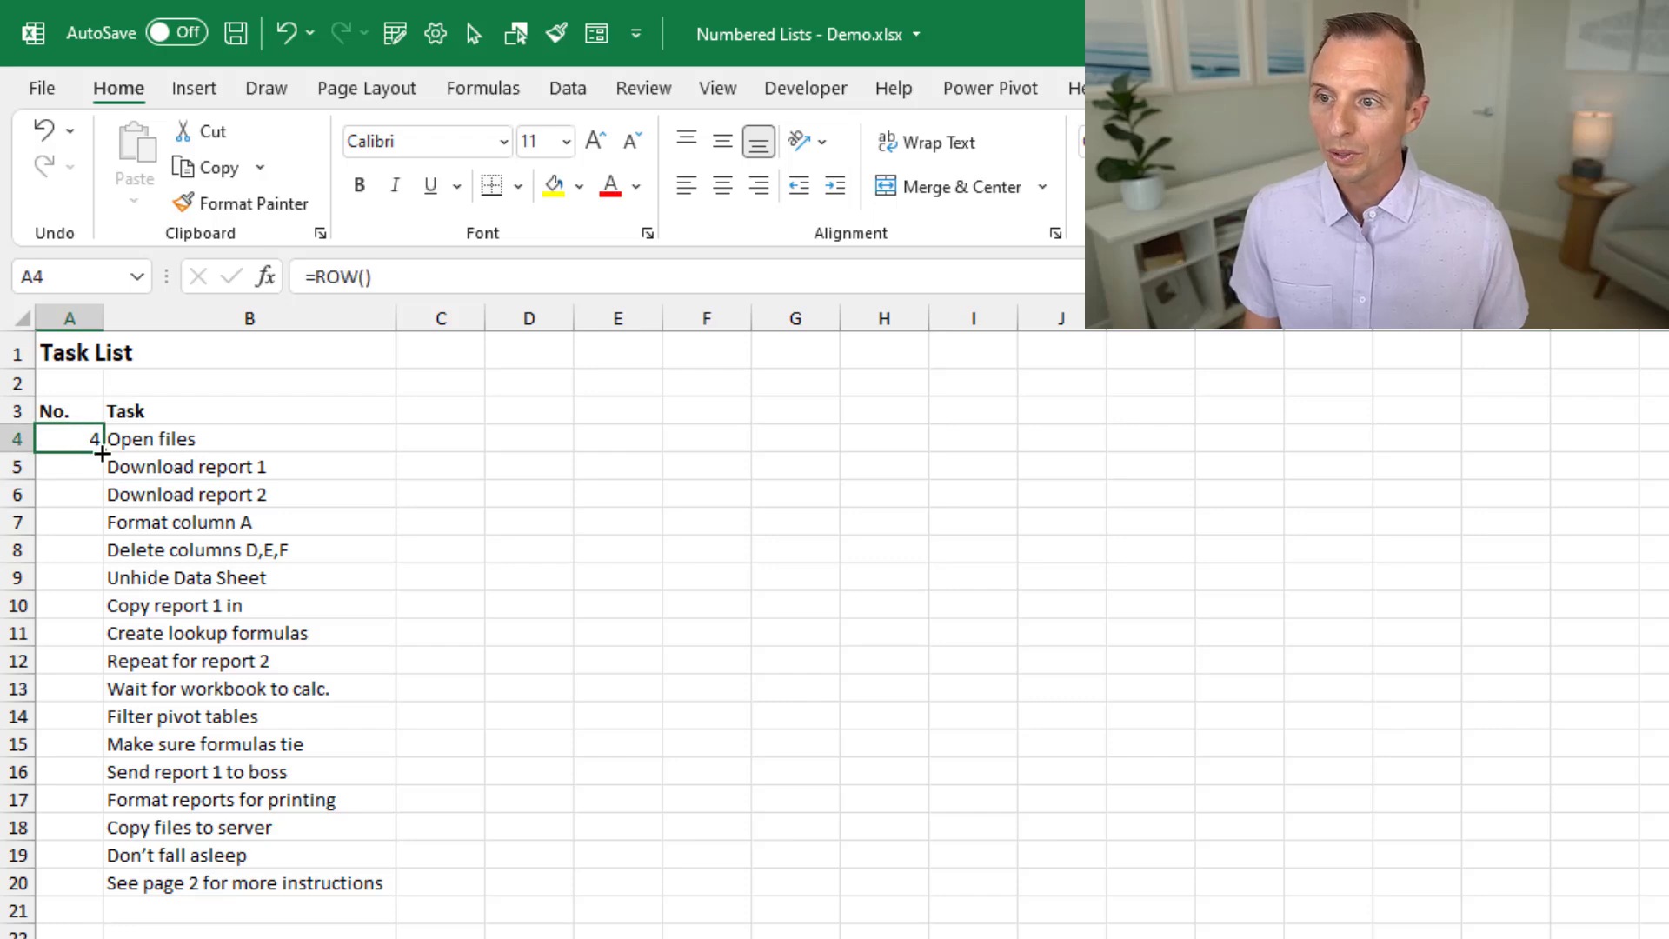
double_click(103, 453)
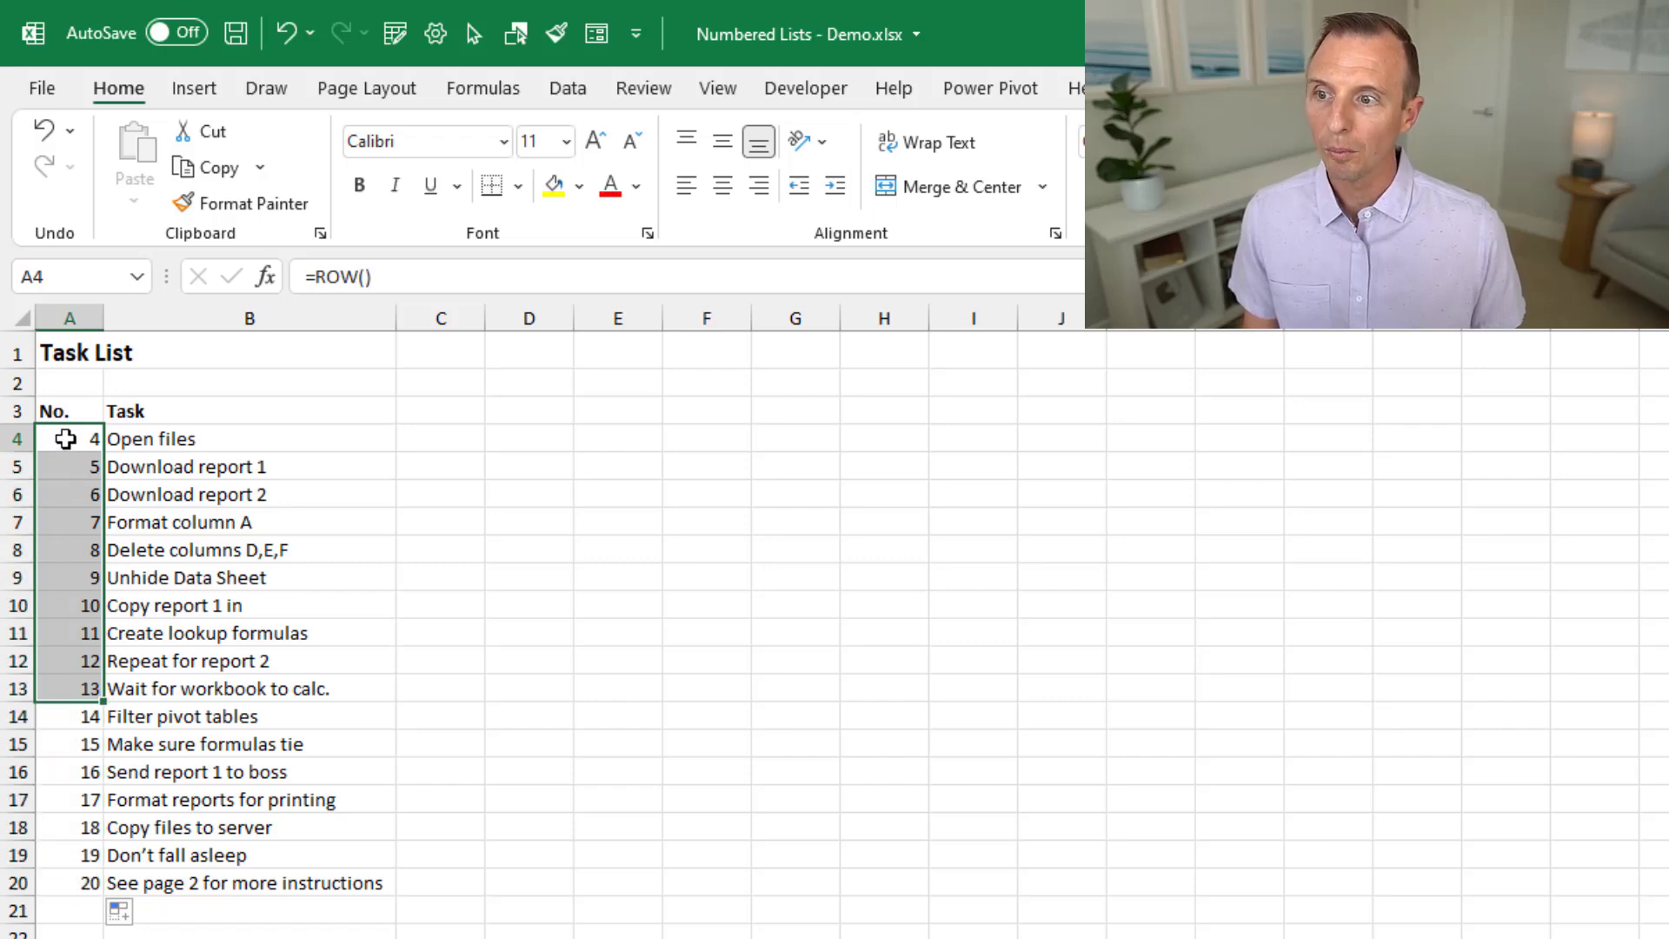
click(65, 439)
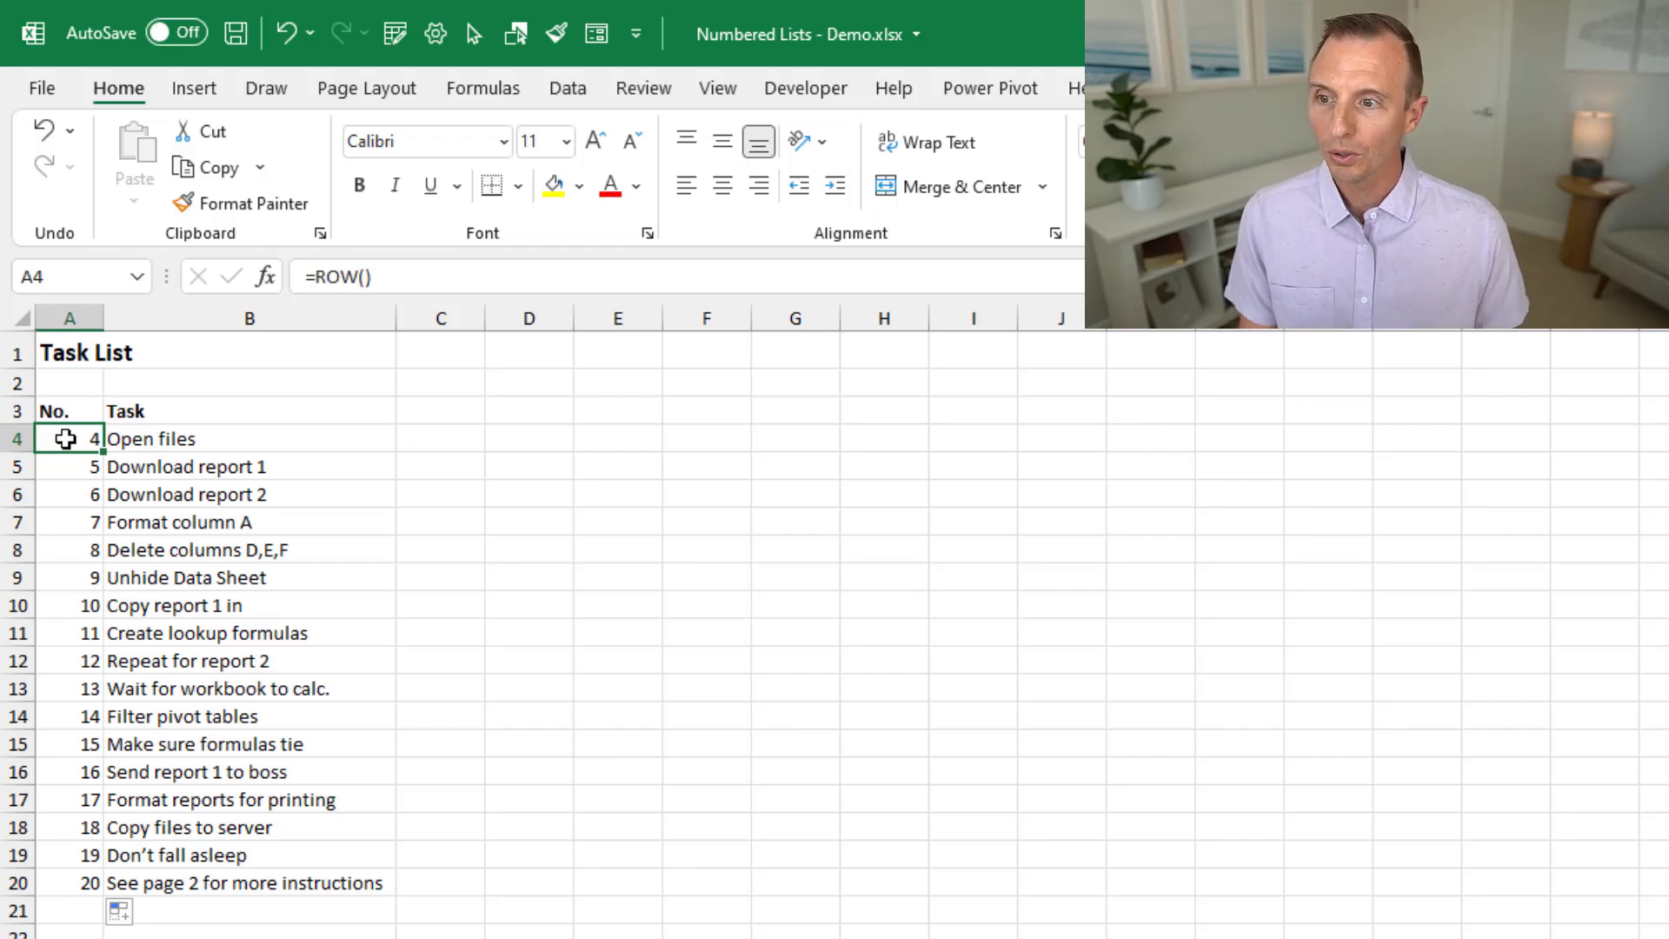
Change A4's formula to =ROW()-ROW($A$3) so it shows 1
double_click(65, 439)
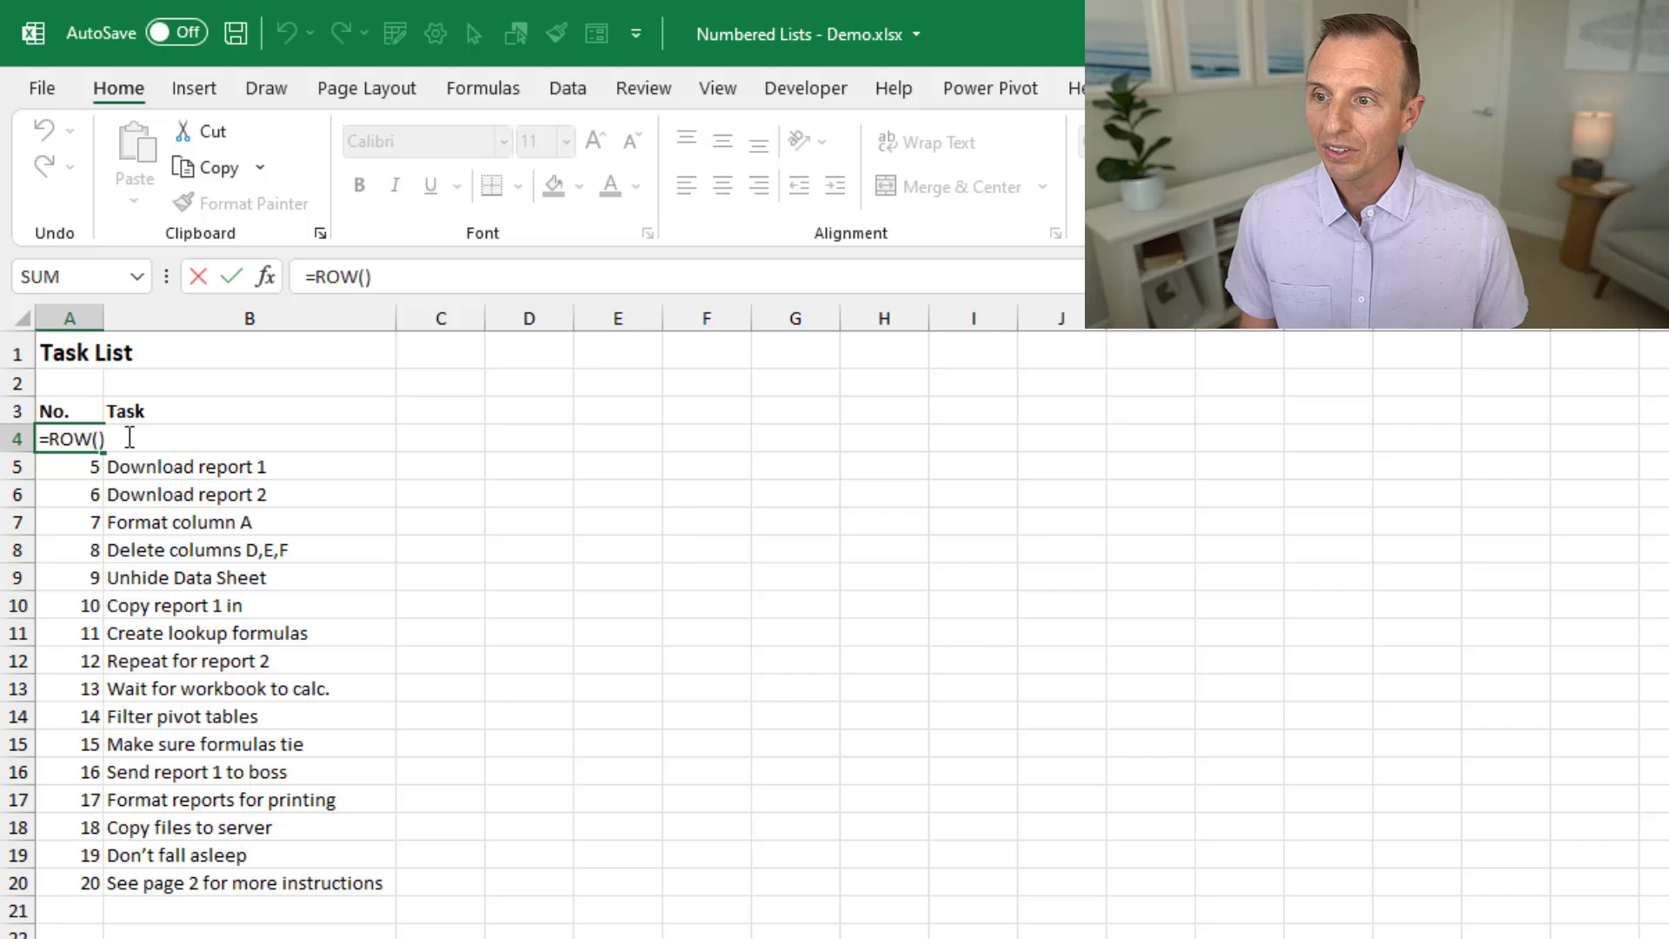
text(-)
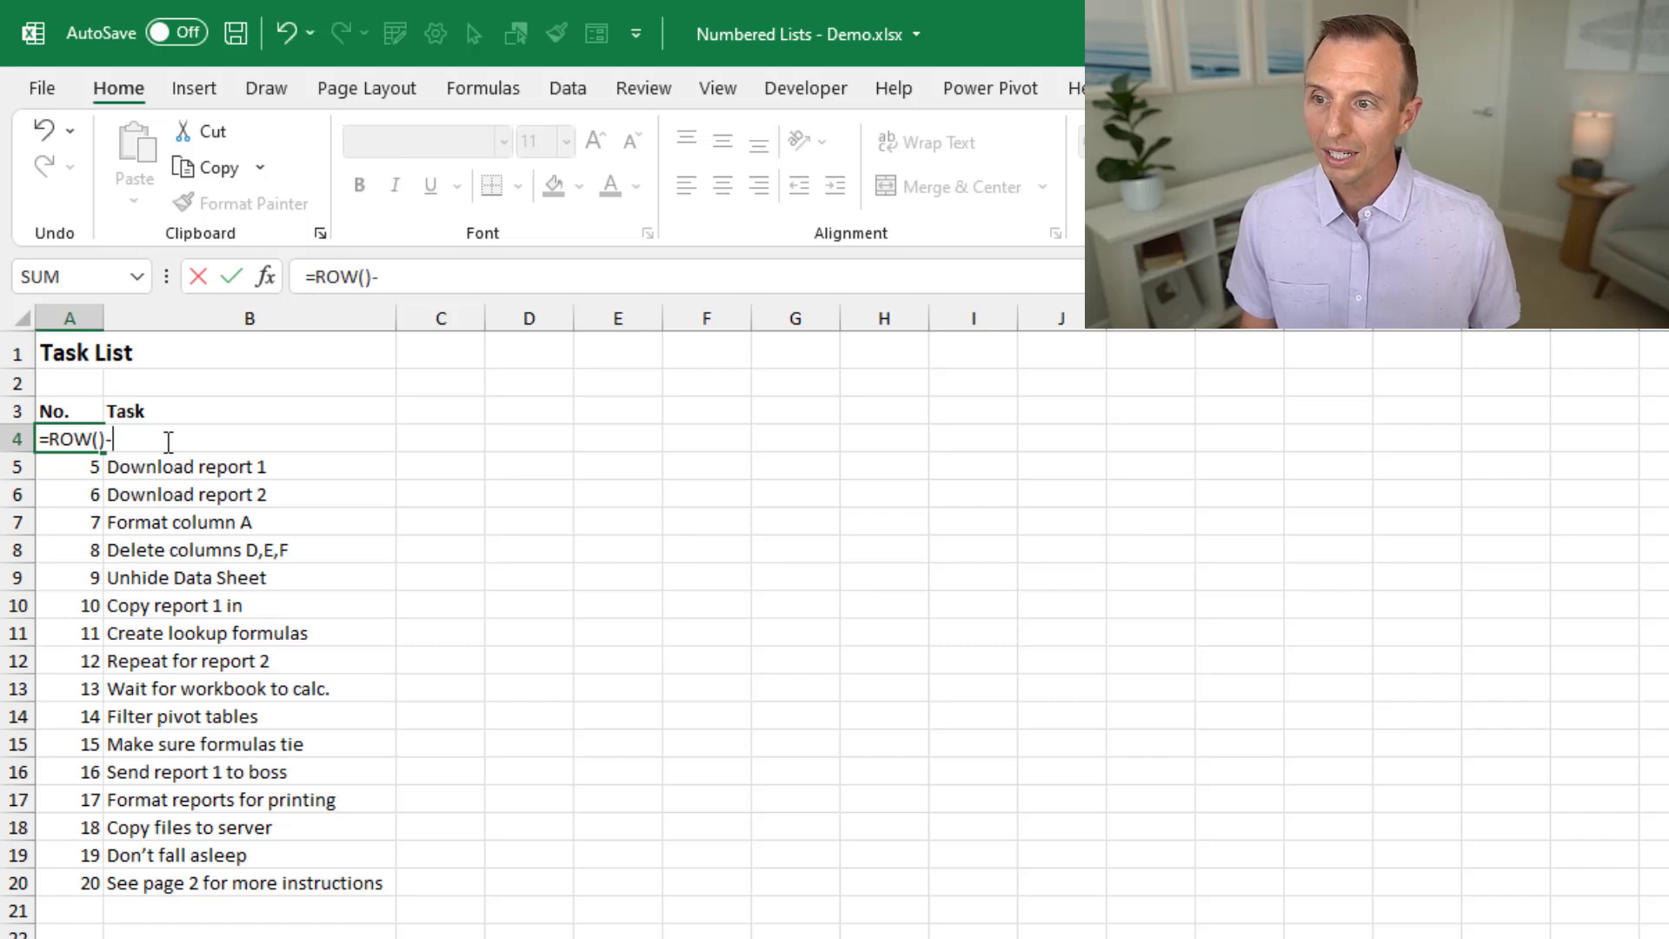
text(row)
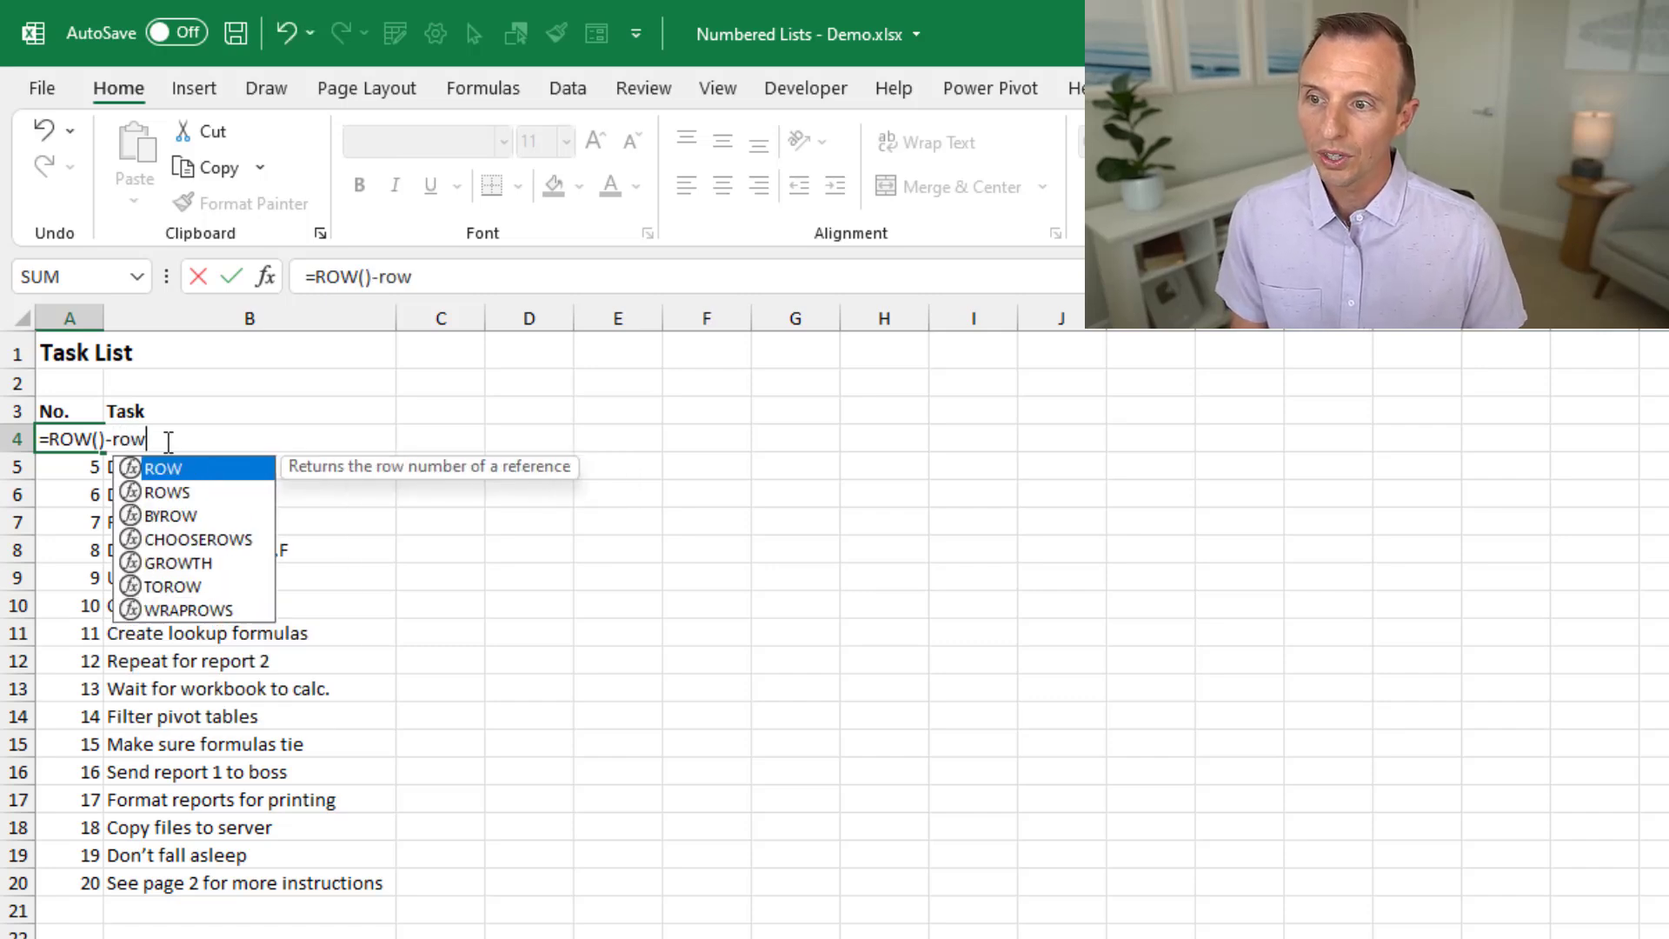
key(Tab)
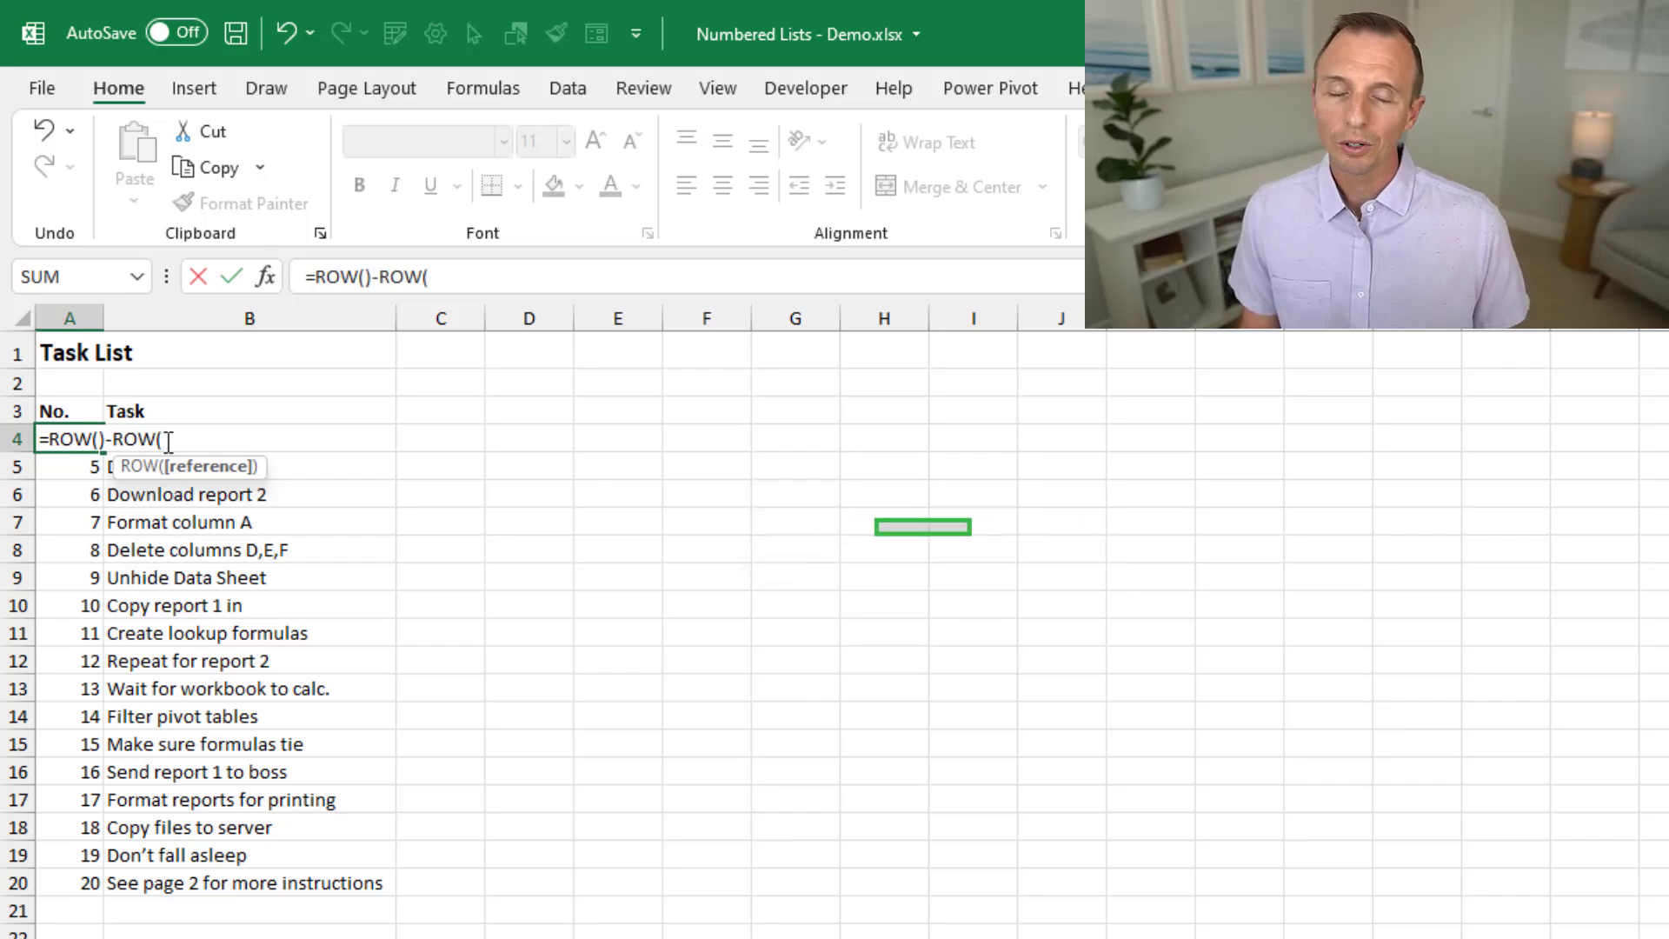
click(77, 408)
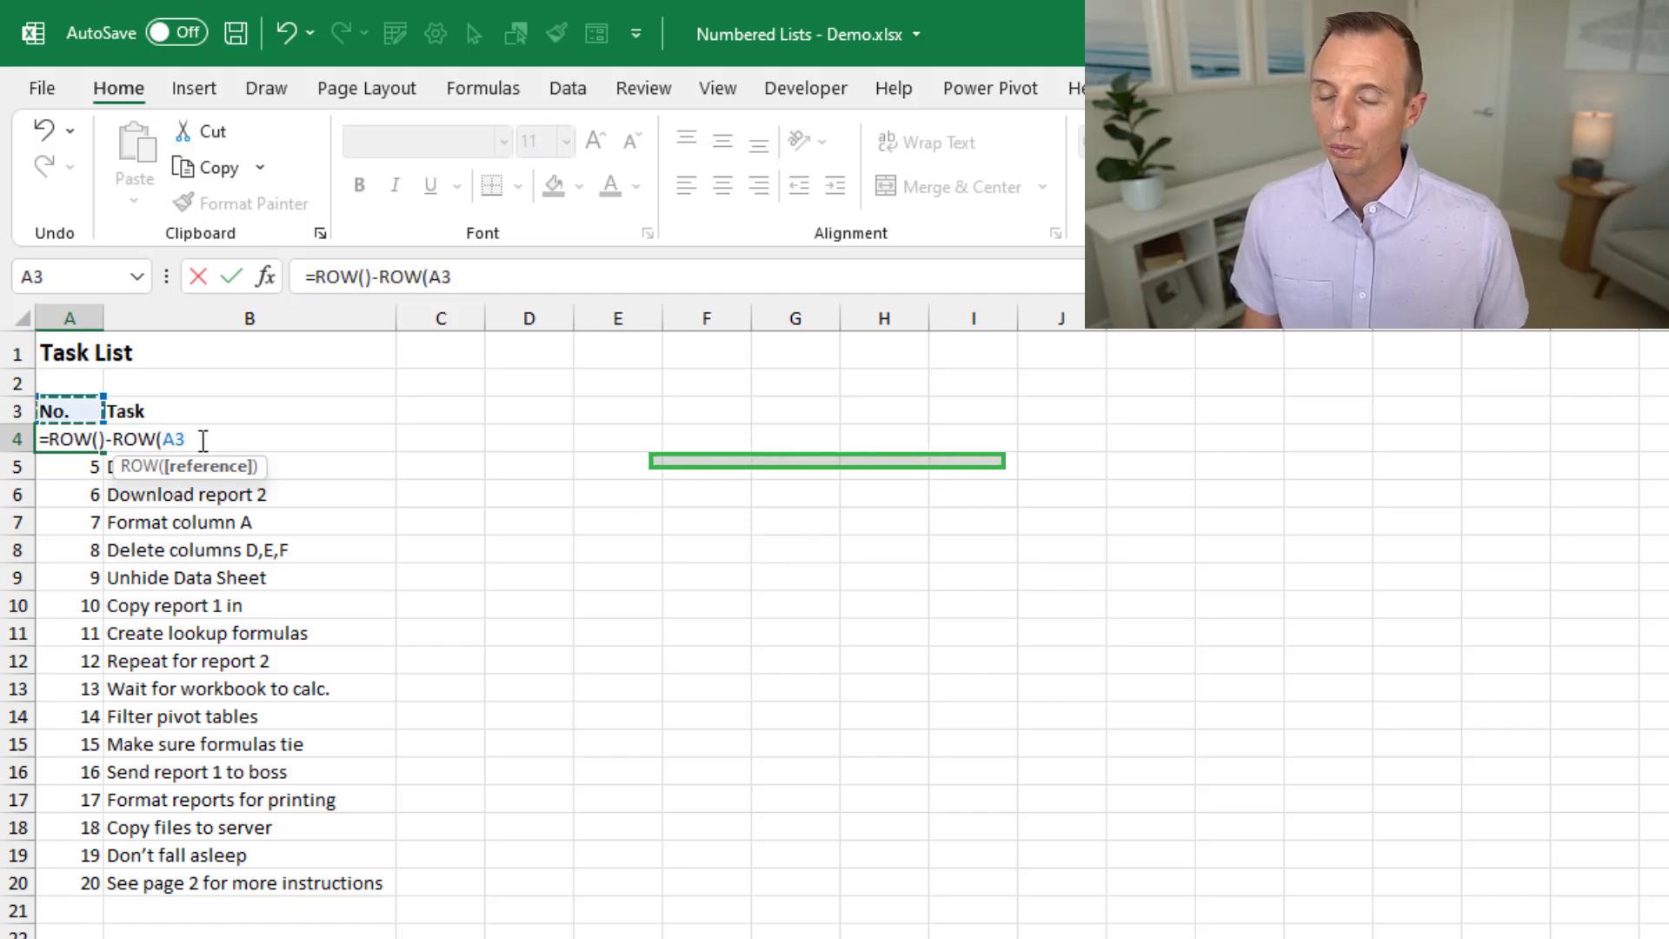
key(F4)
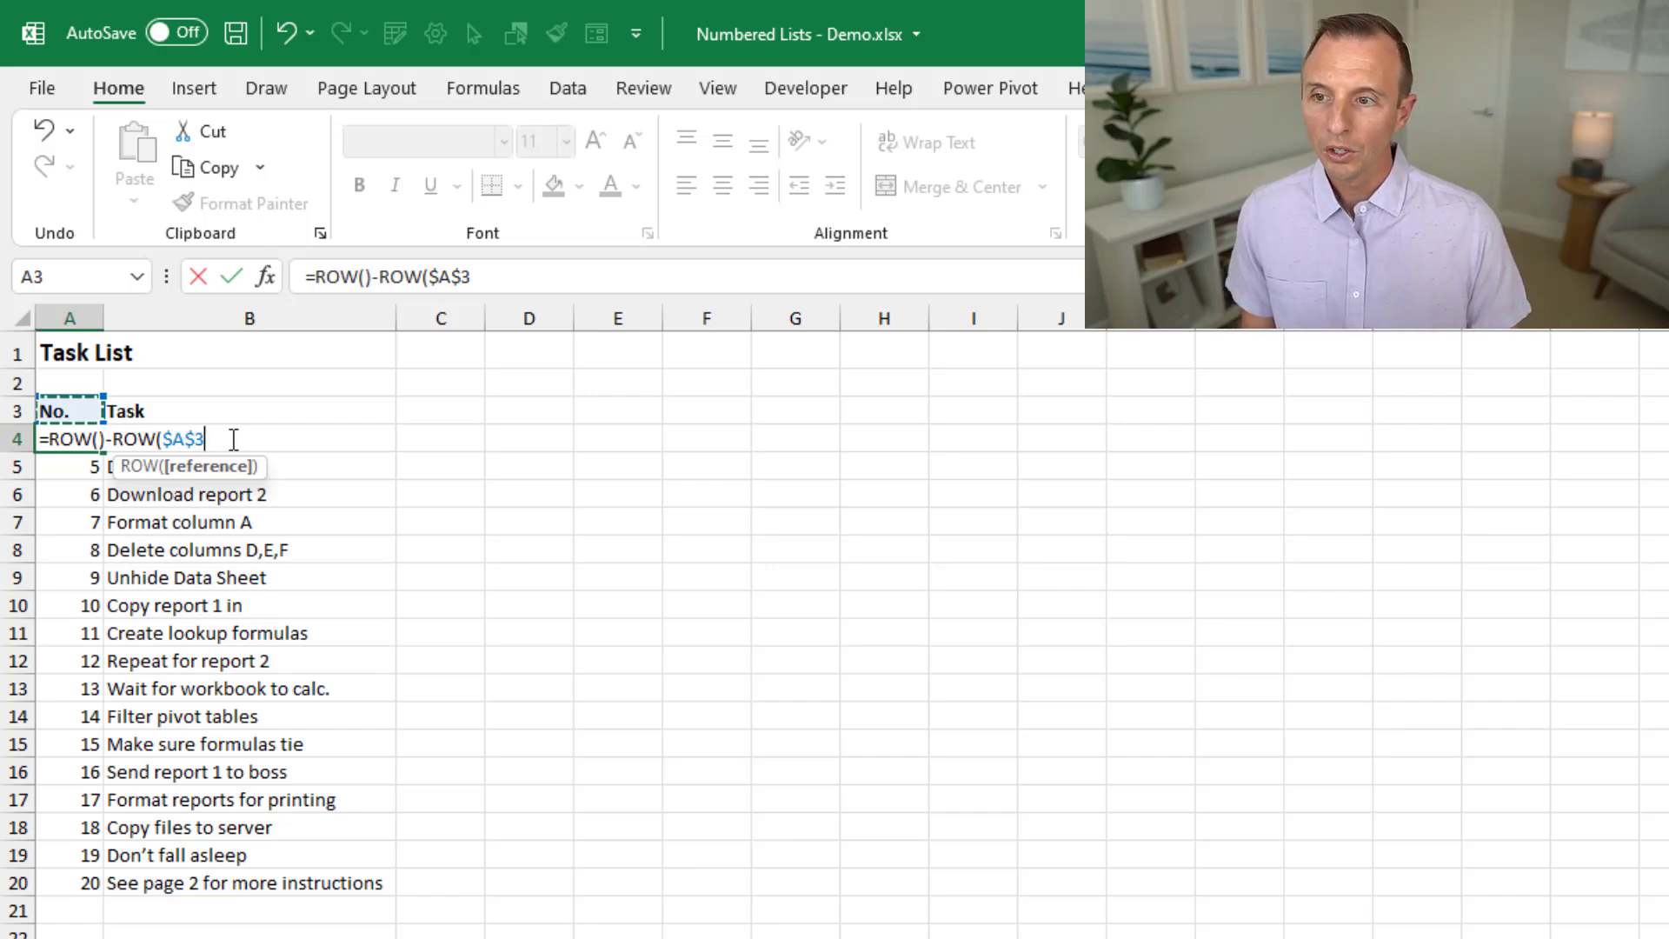
text())
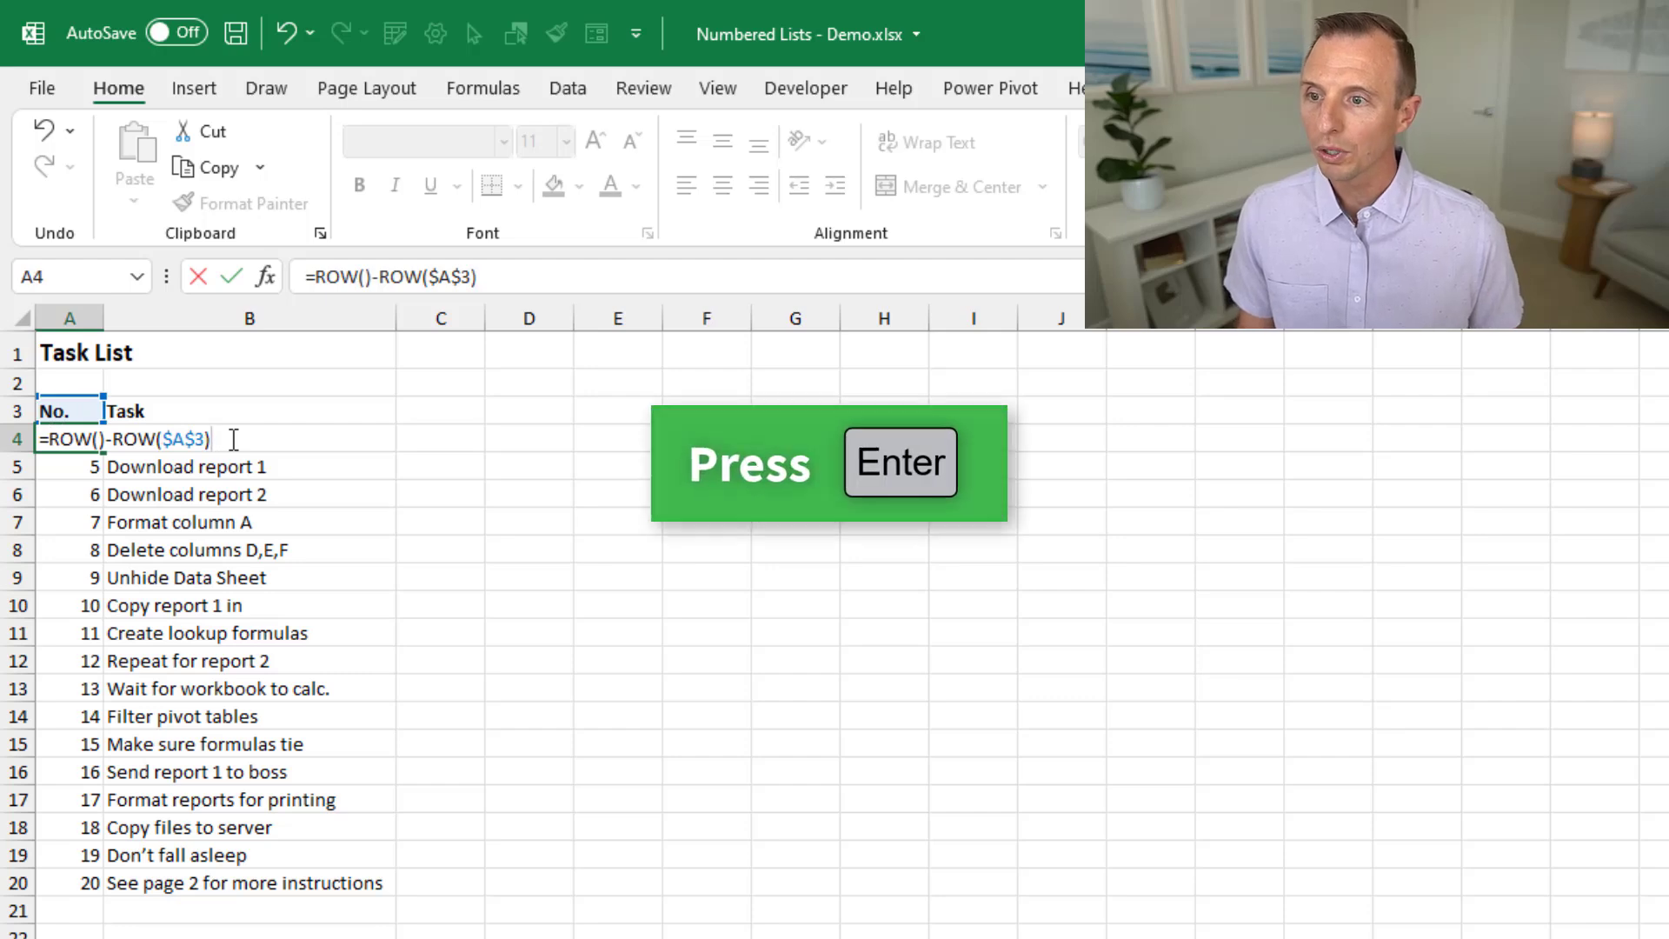
key(Return)
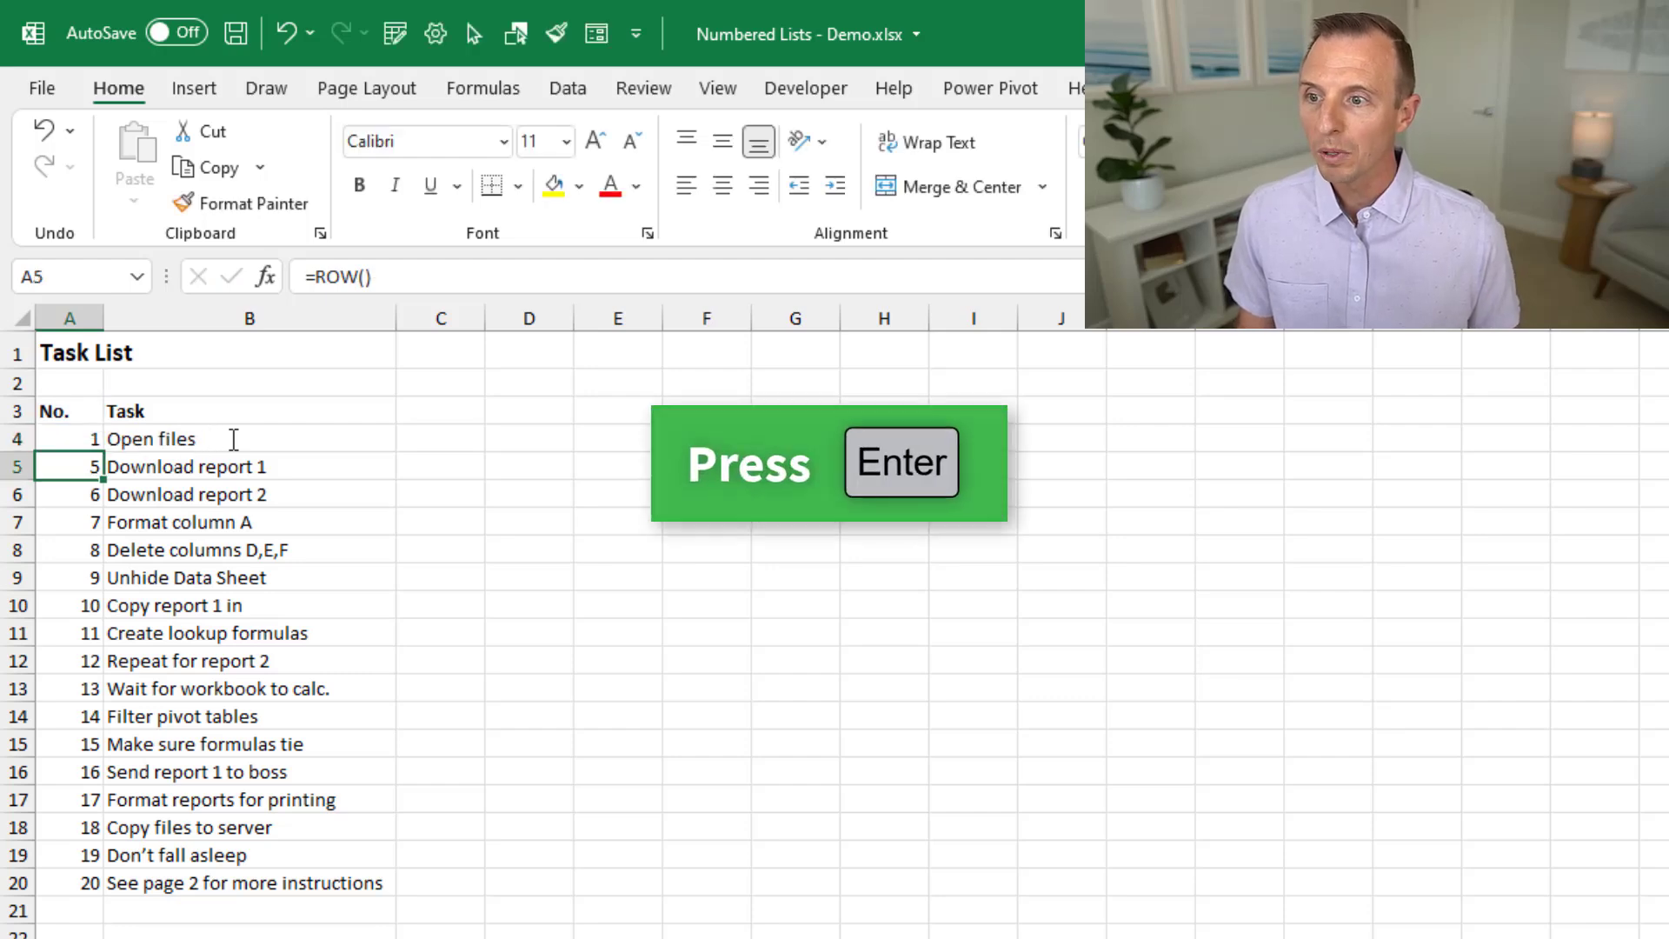
Fill =ROW()-ROW($A$3) down through A20 and inspect the formula in A5
click(69, 439)
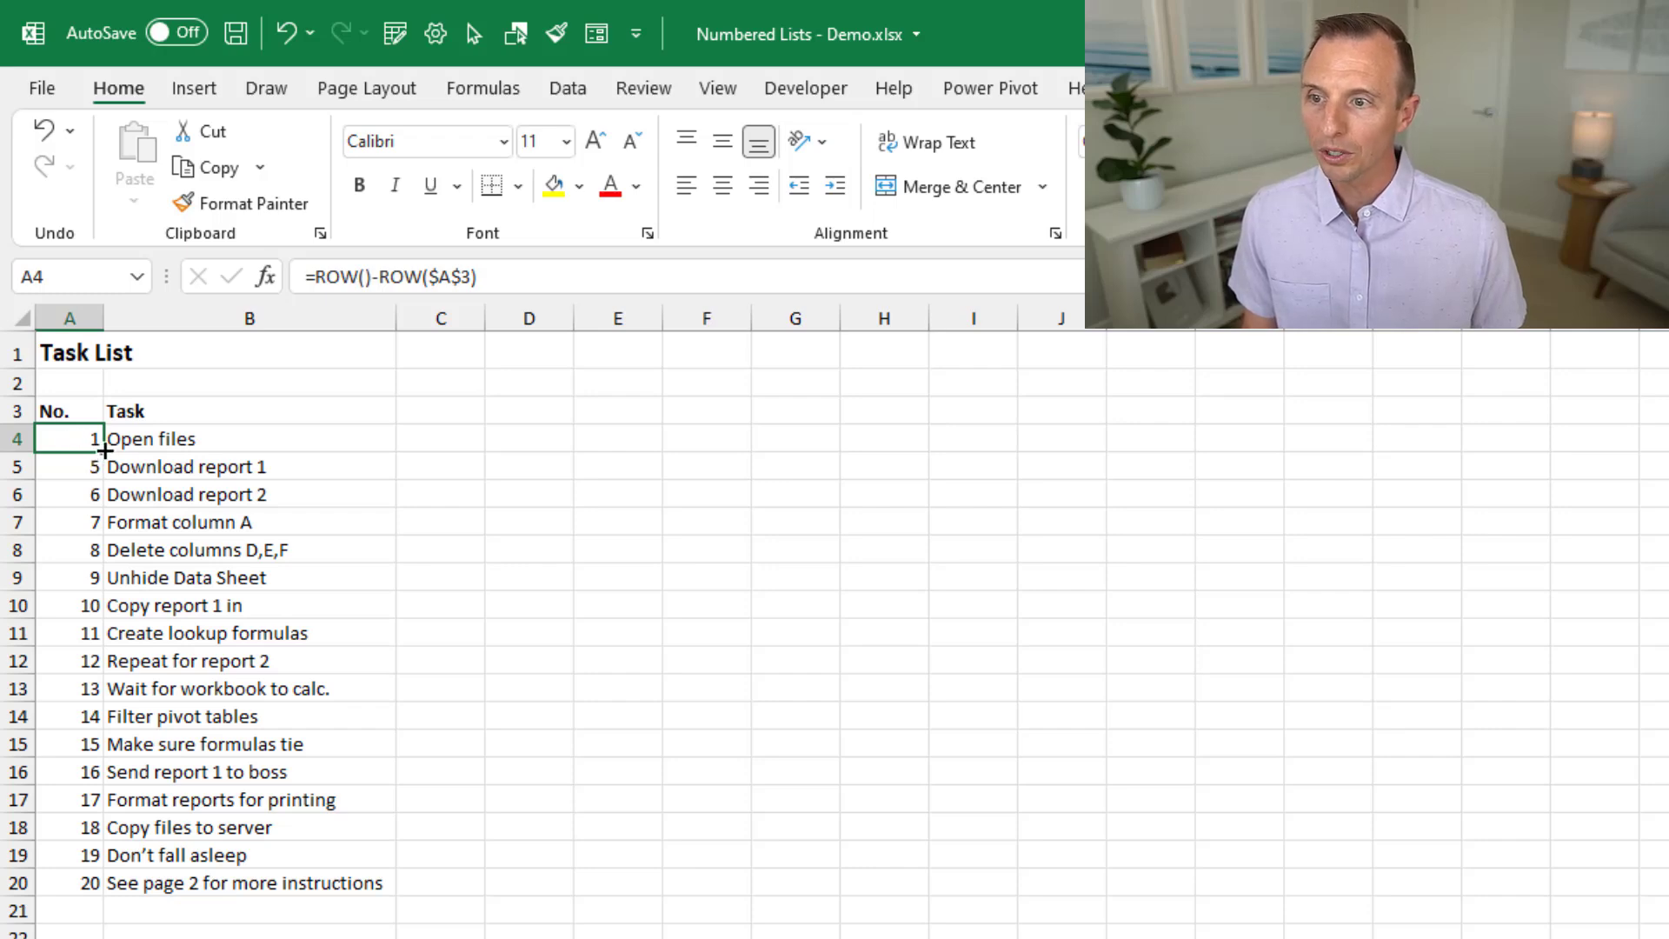
double_click(105, 451)
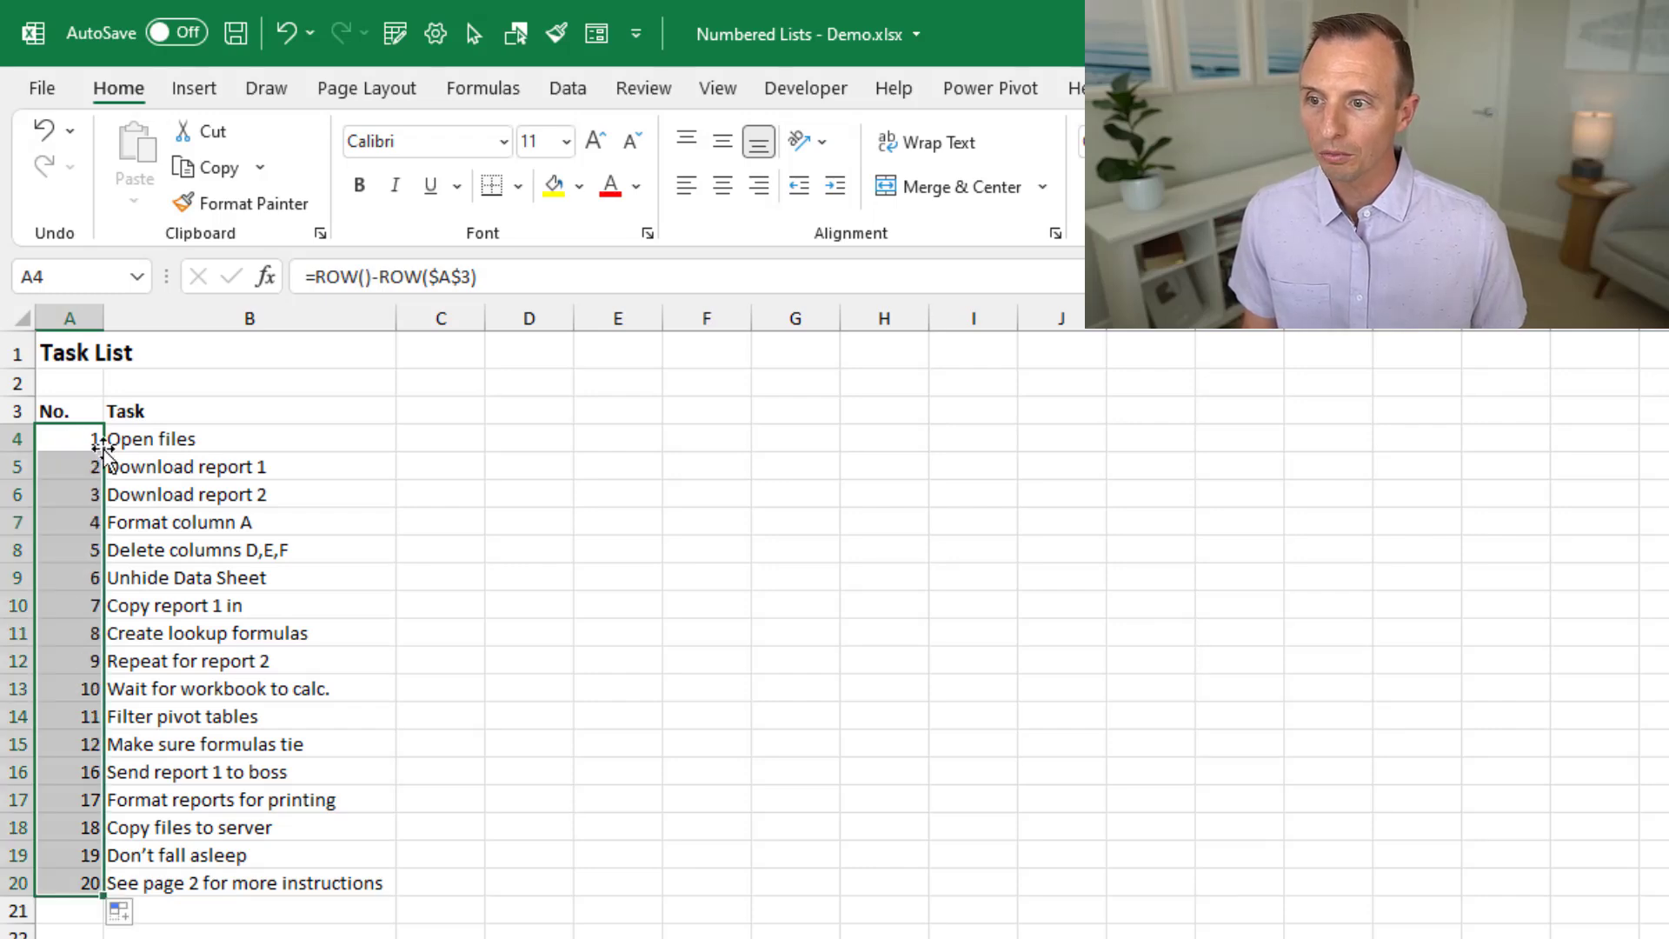
click(58, 469)
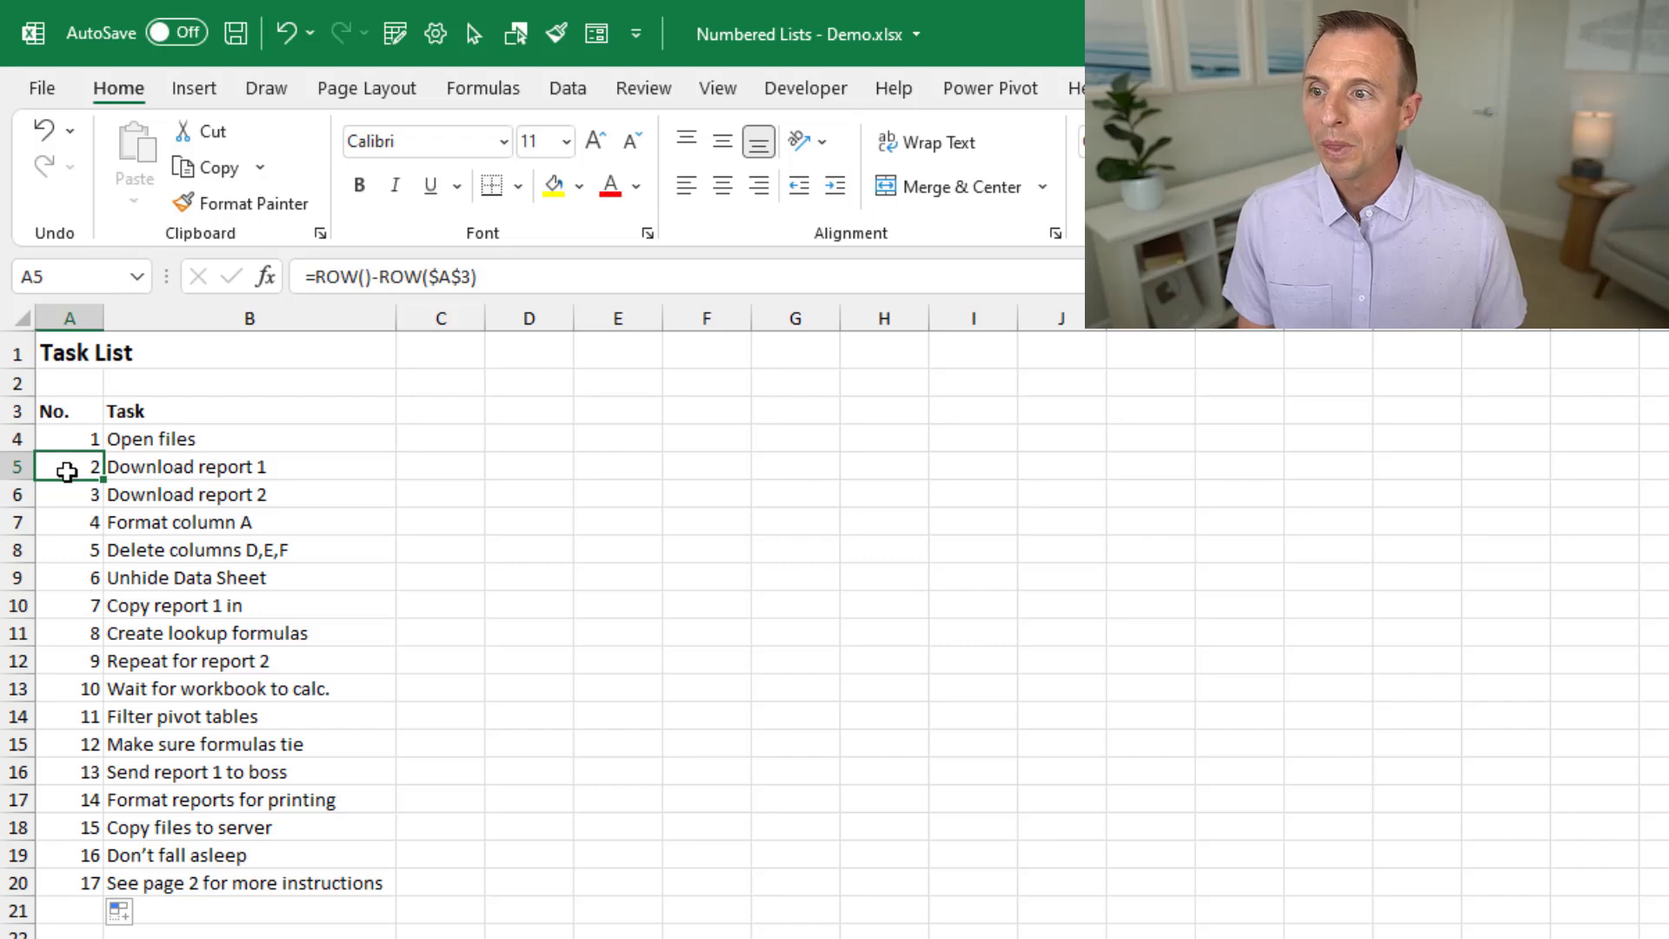
key(F2)
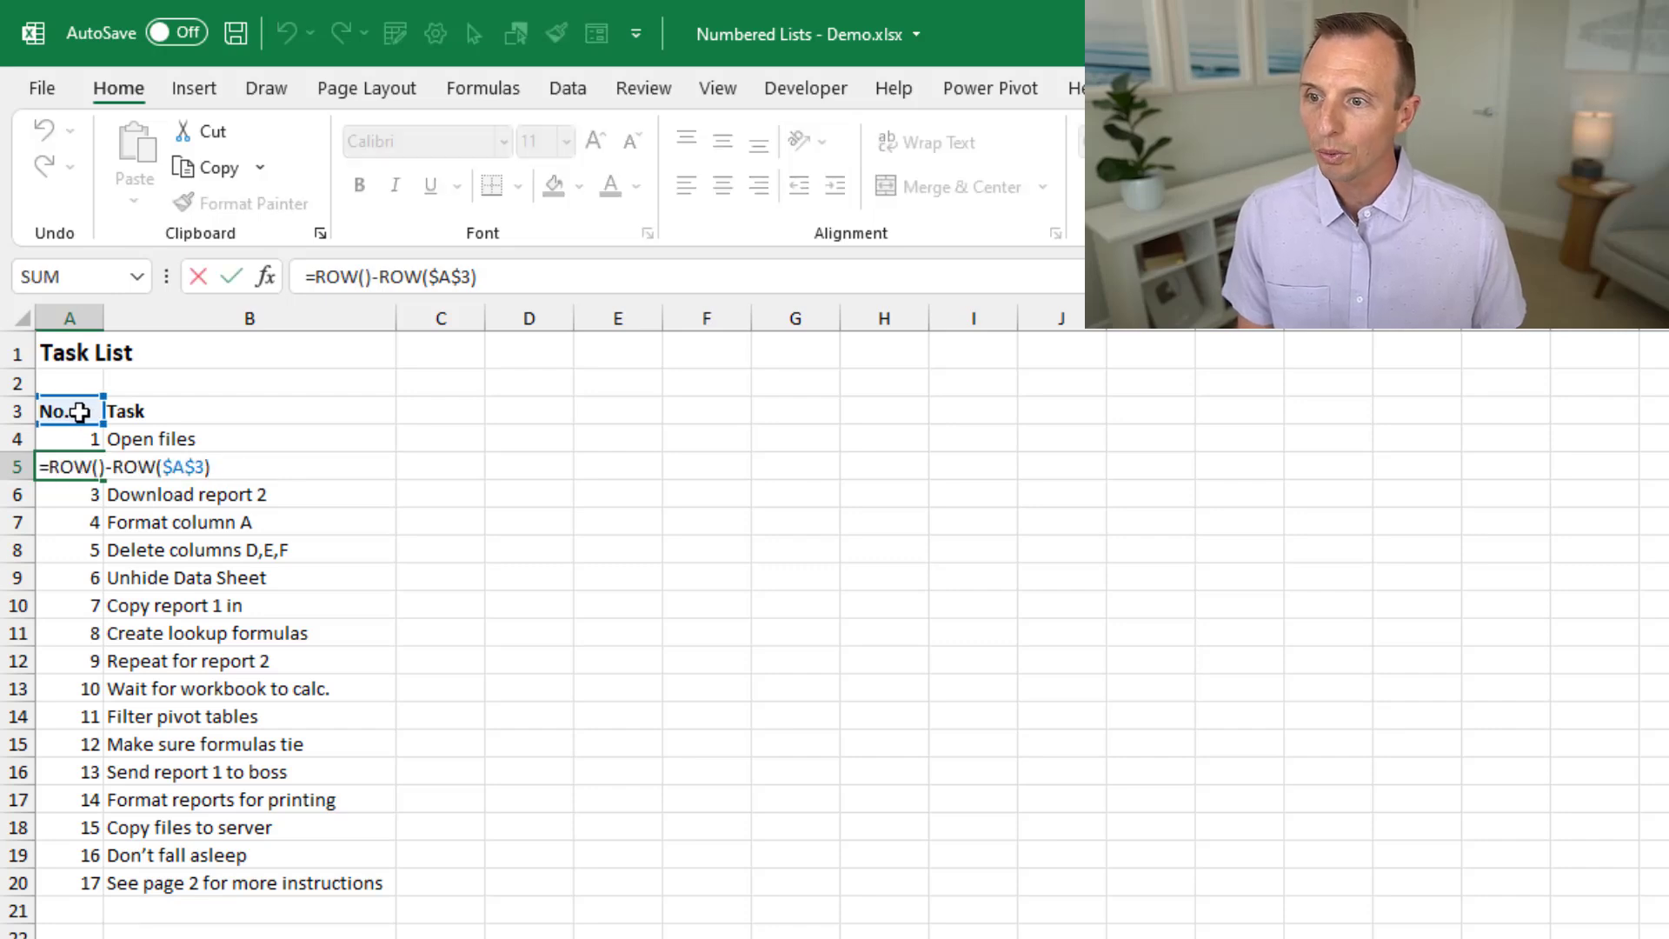
key(Escape)
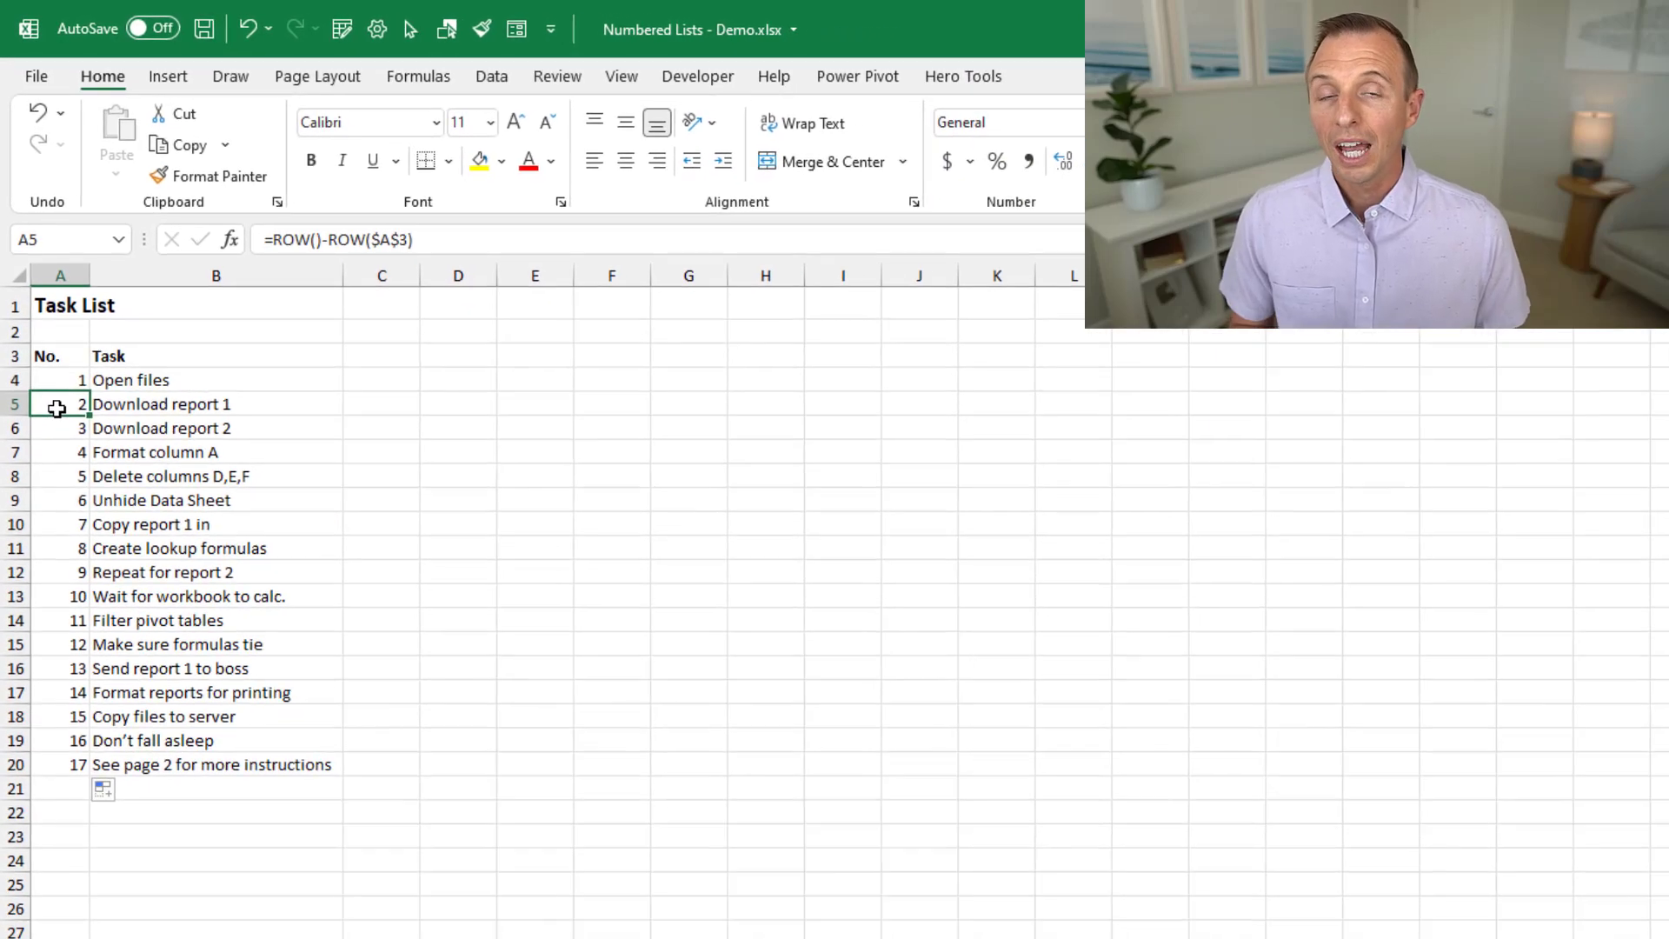
Insert a blank row 11 and copy A10's numbering formula into A11
right_click(7, 546)
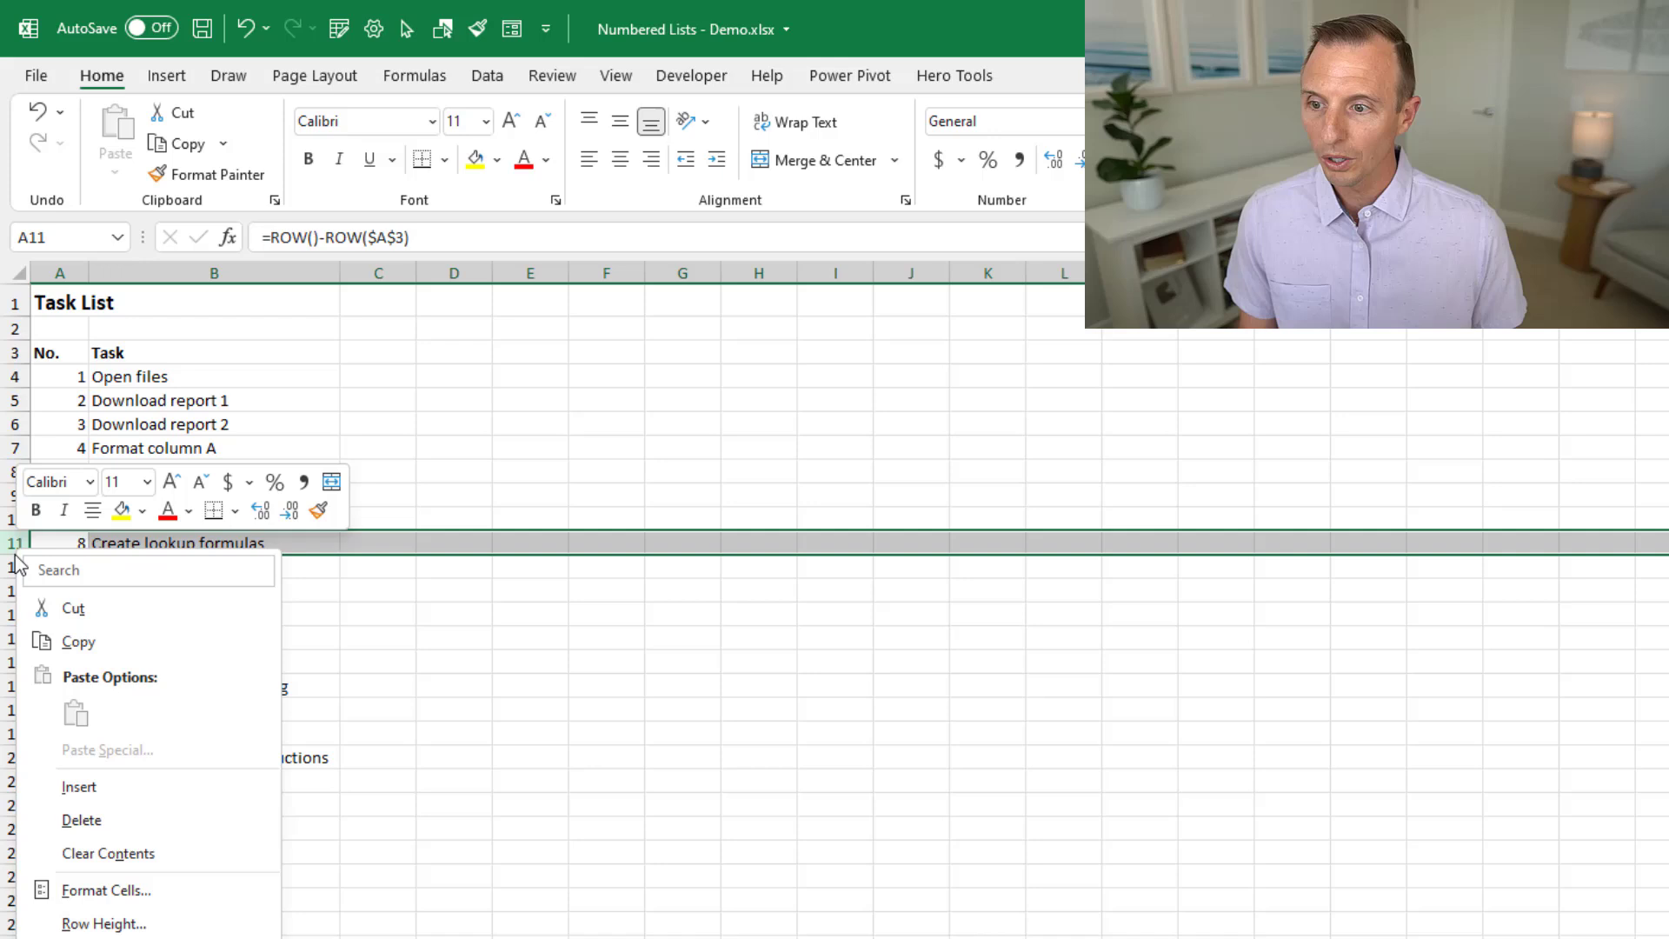
click(84, 789)
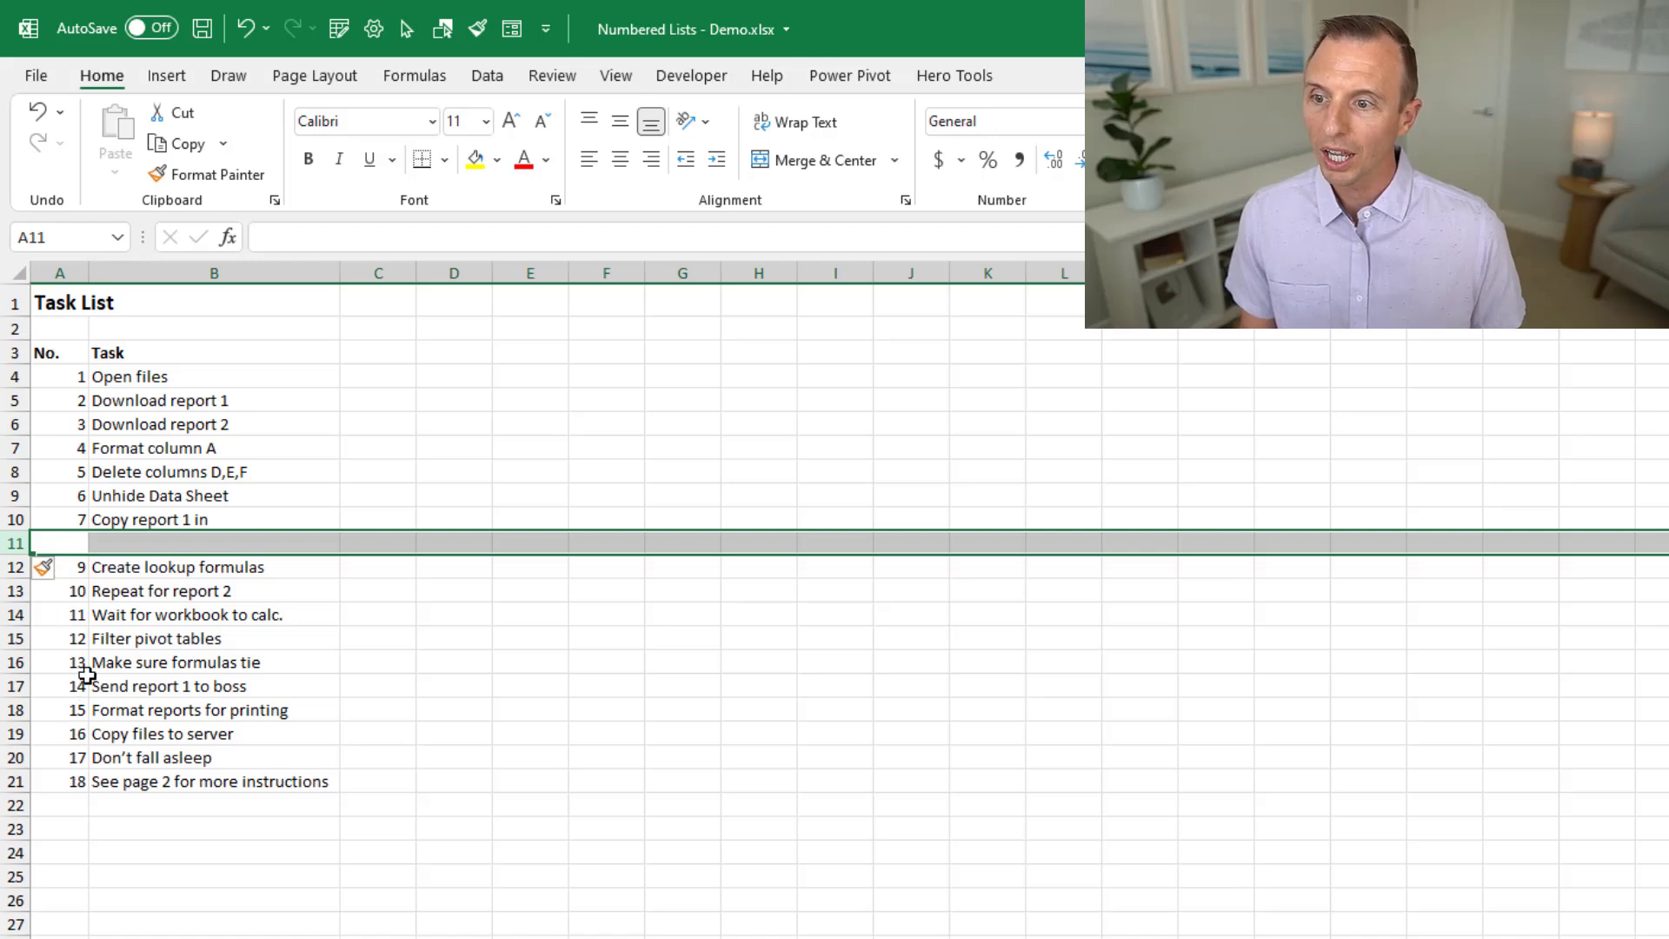
click(133, 545)
click(75, 521)
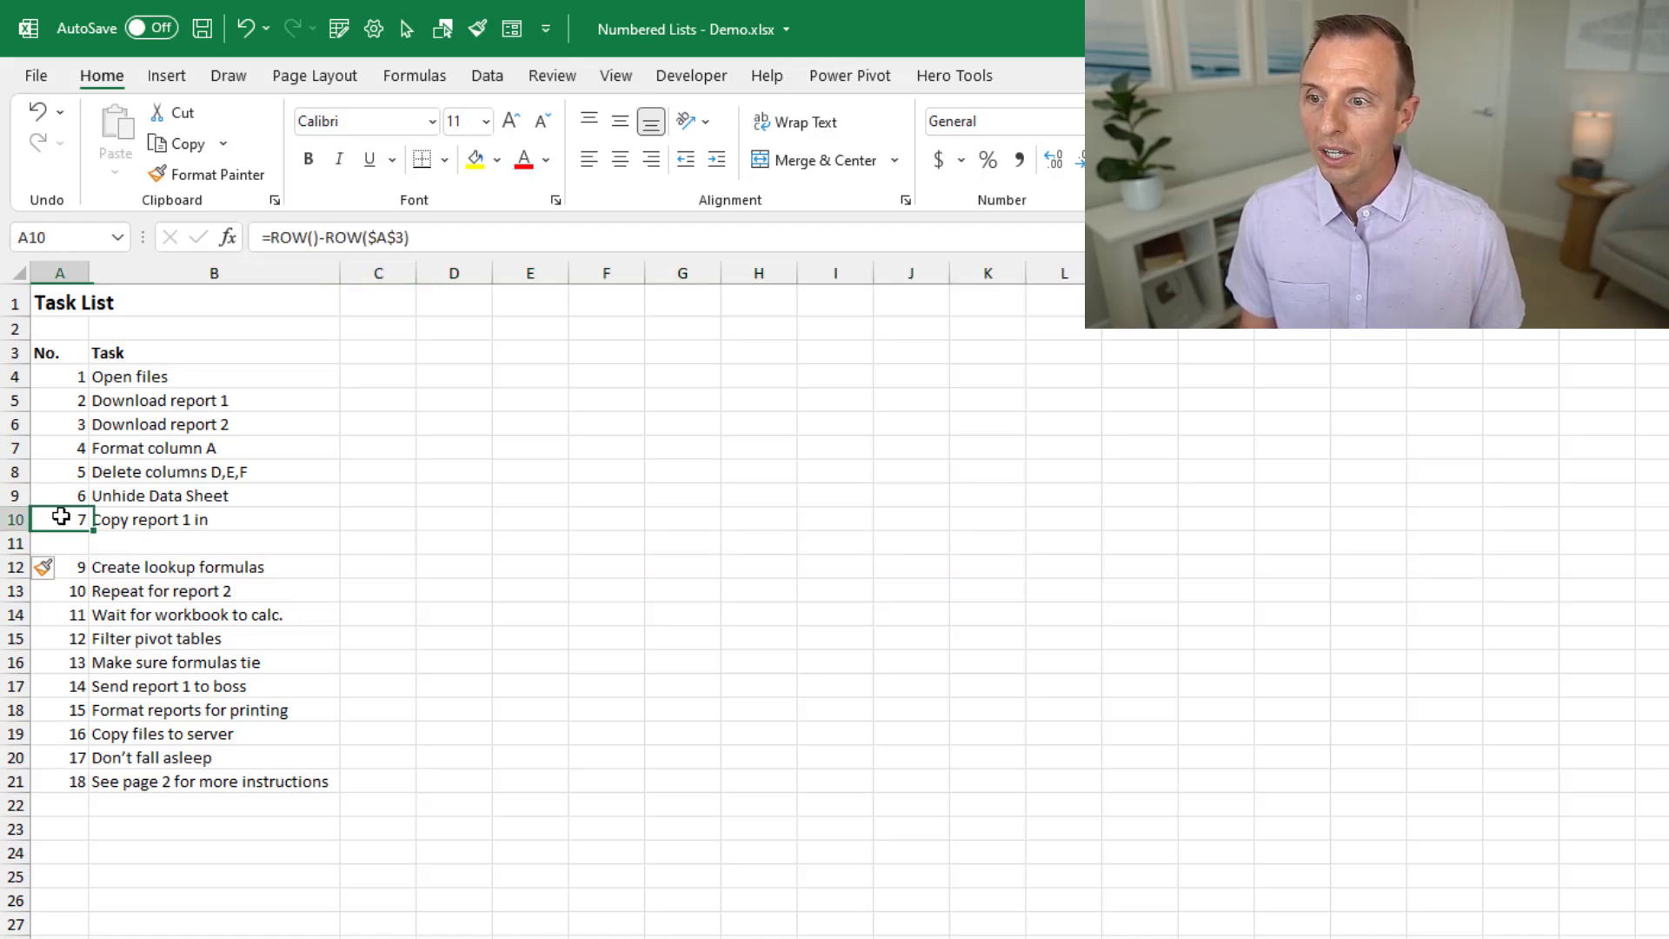
drag(89, 530, 87, 554)
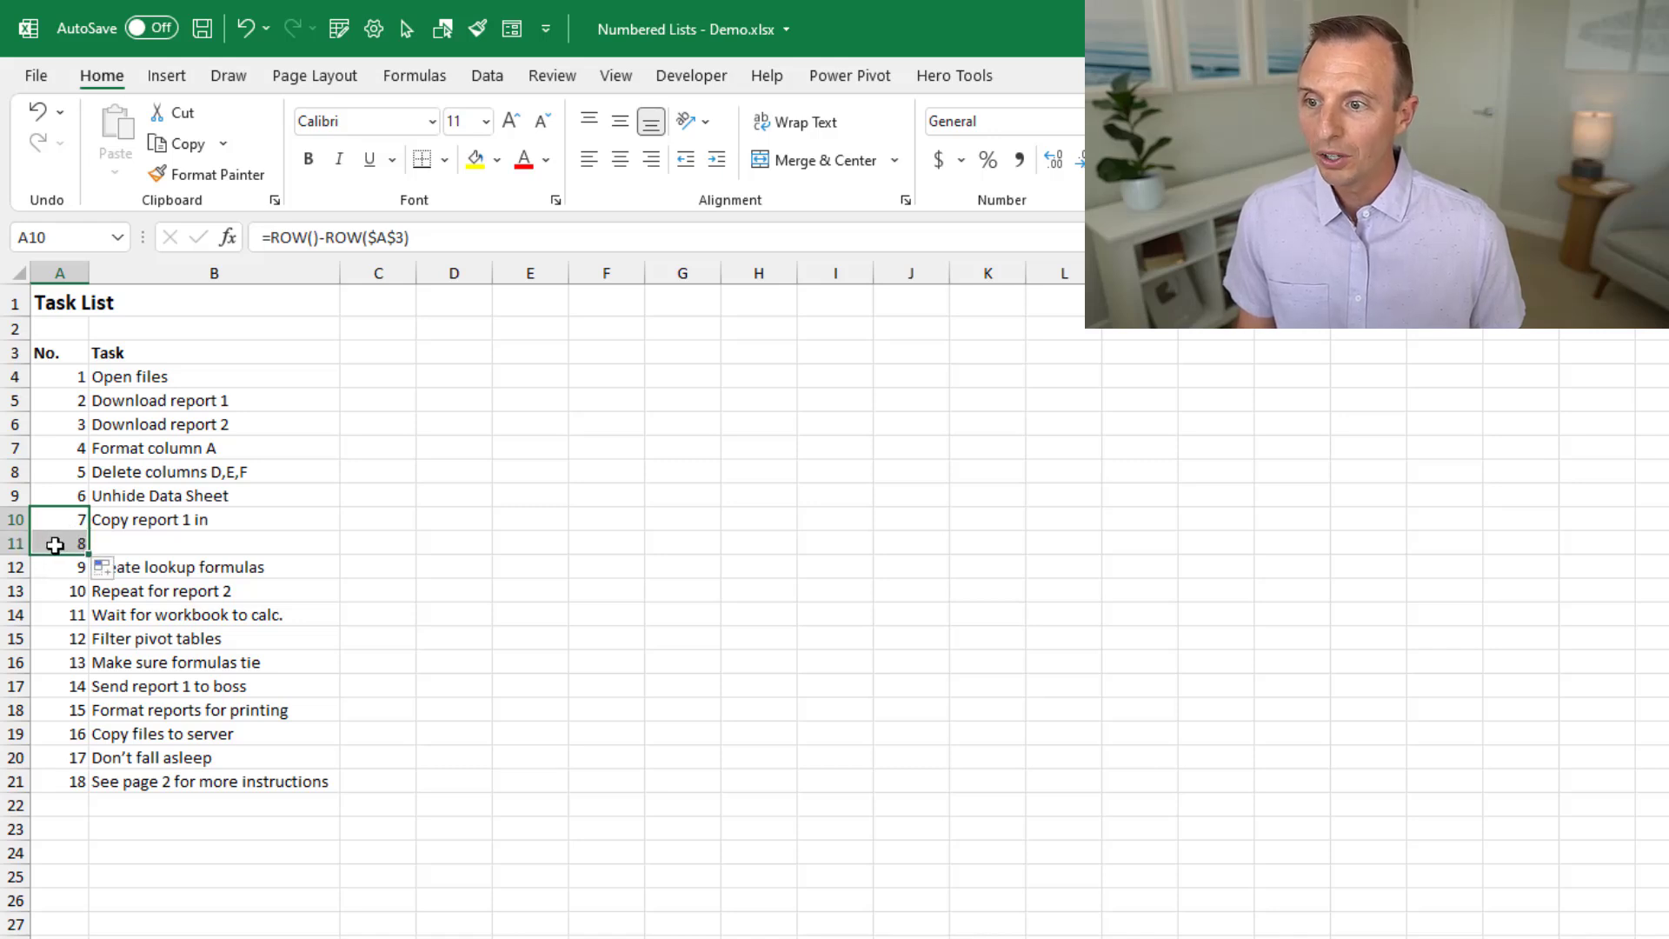
click(55, 545)
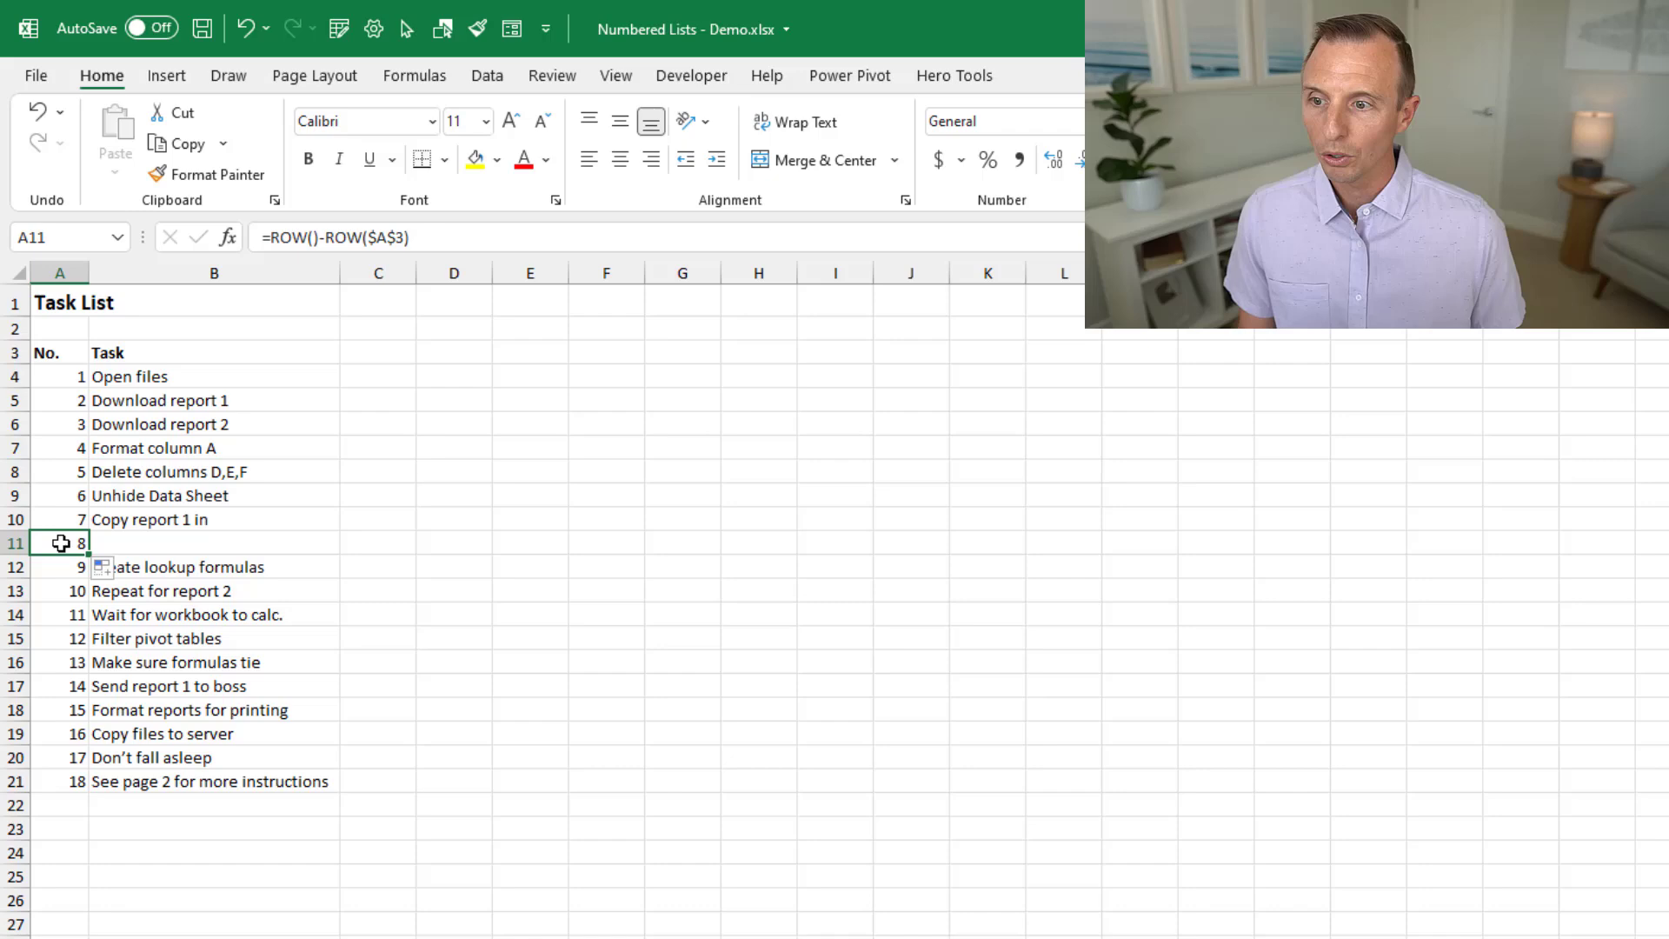
Delete the 'Wait for workbook to calc.' row 14 and check the renumbering in A14
right_click(18, 615)
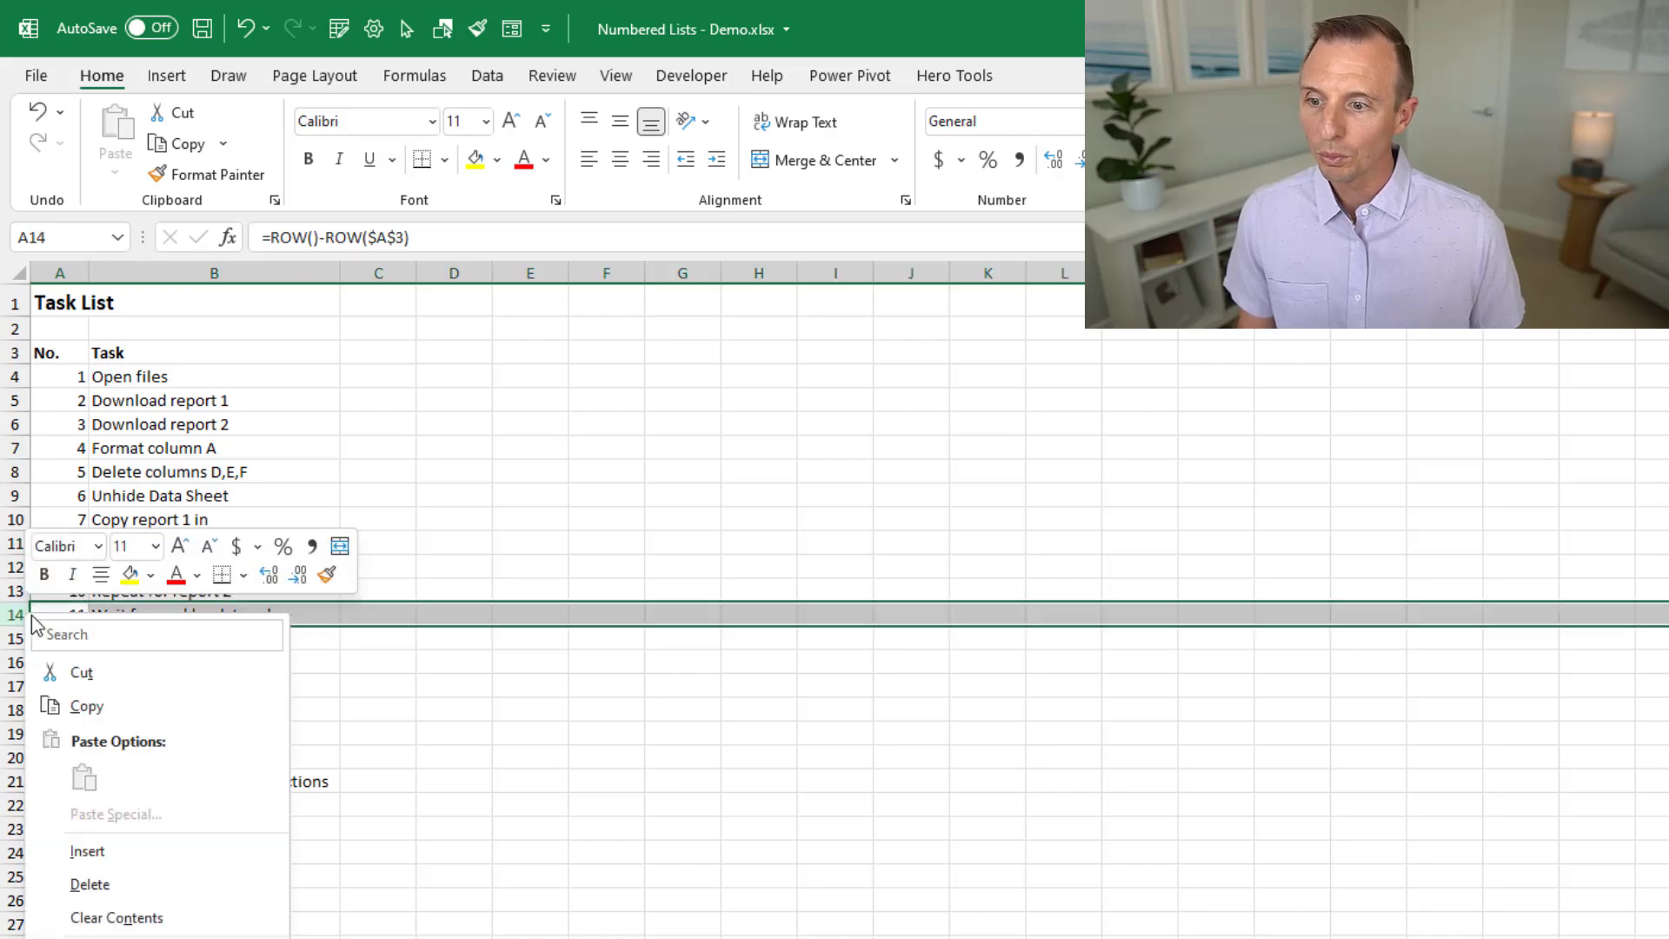
click(90, 884)
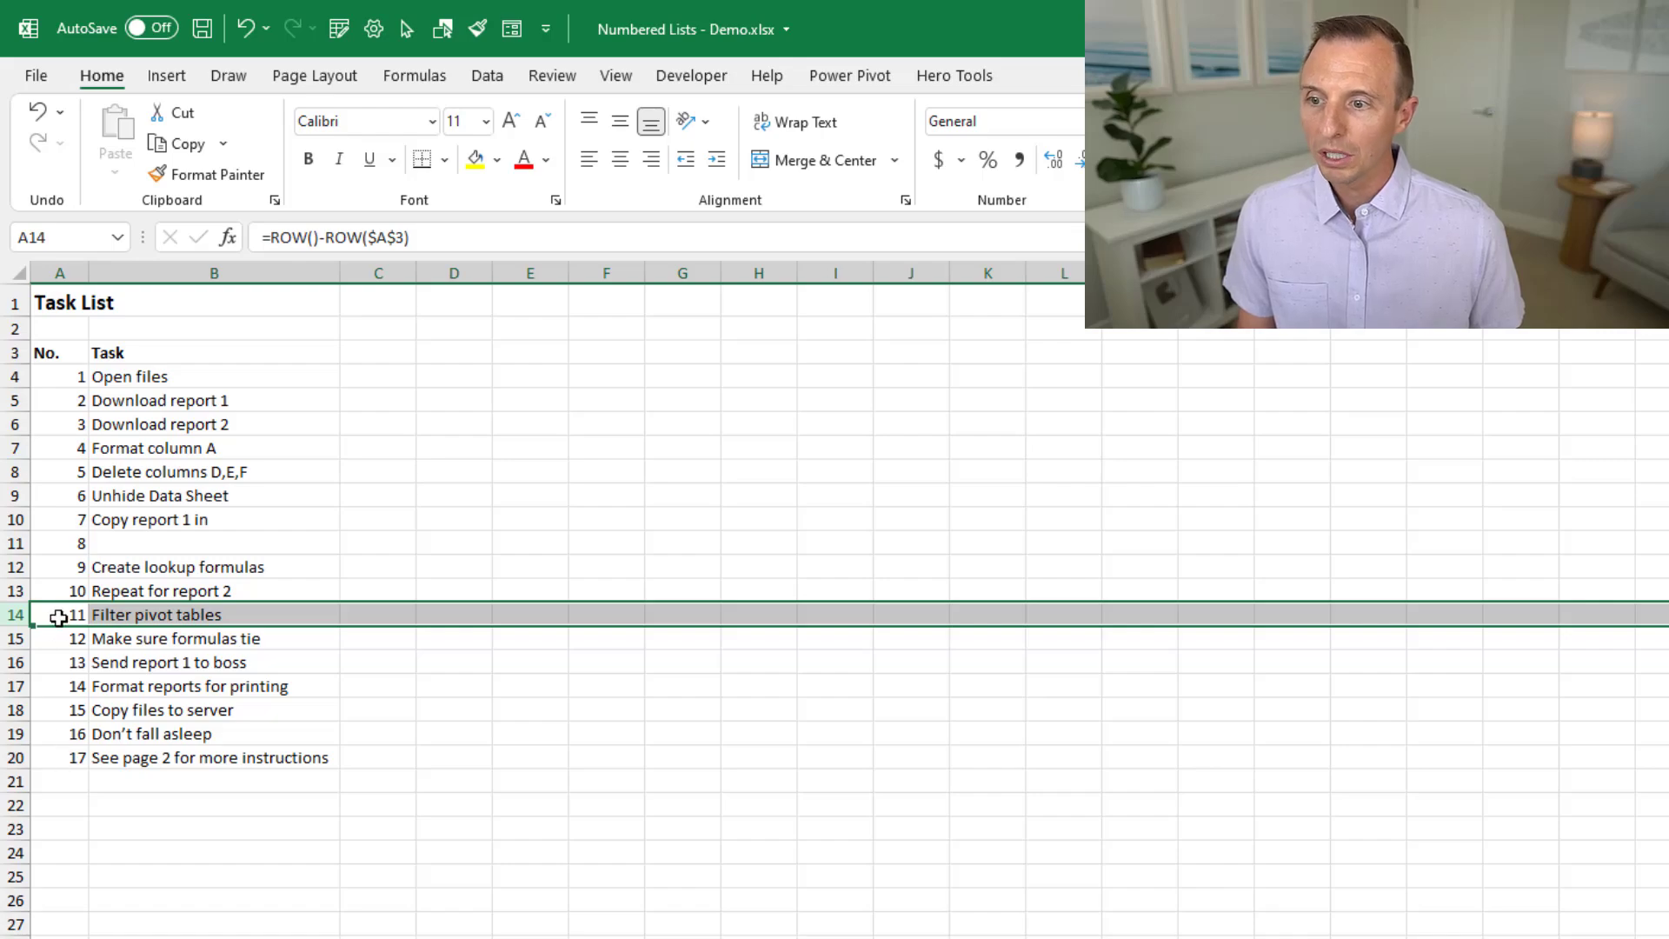
click(58, 617)
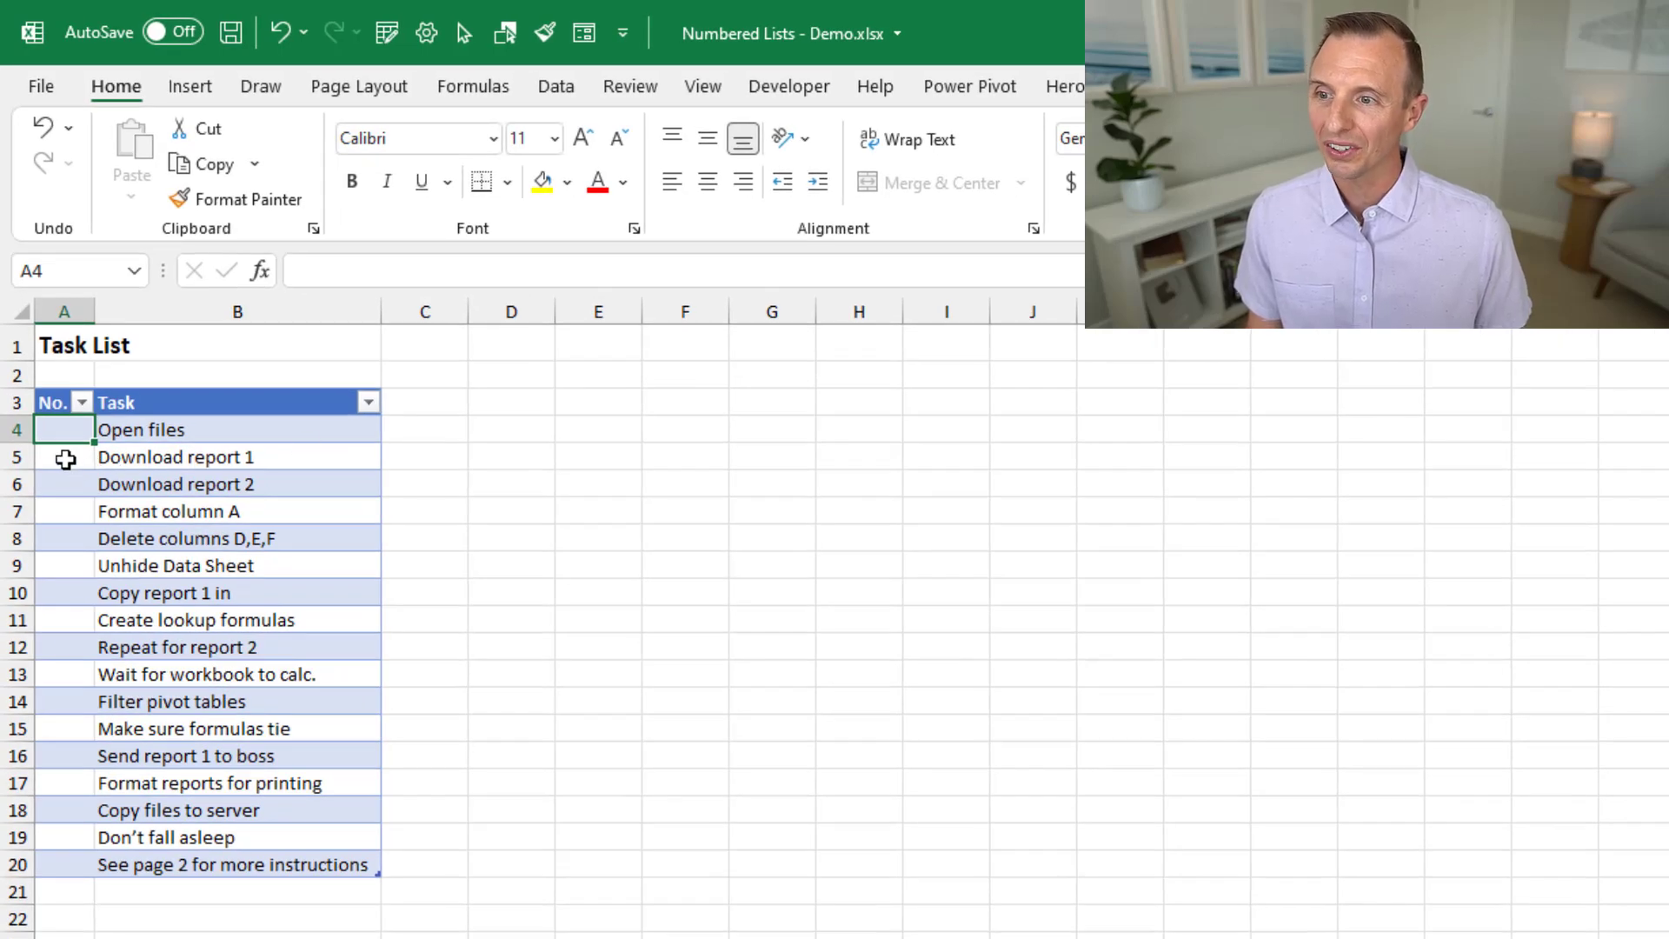
Enter =ROW()-ROW(Table1[[#Headers],[No.]]) in A4 so the table column numbers 1 to 17
text(=row())
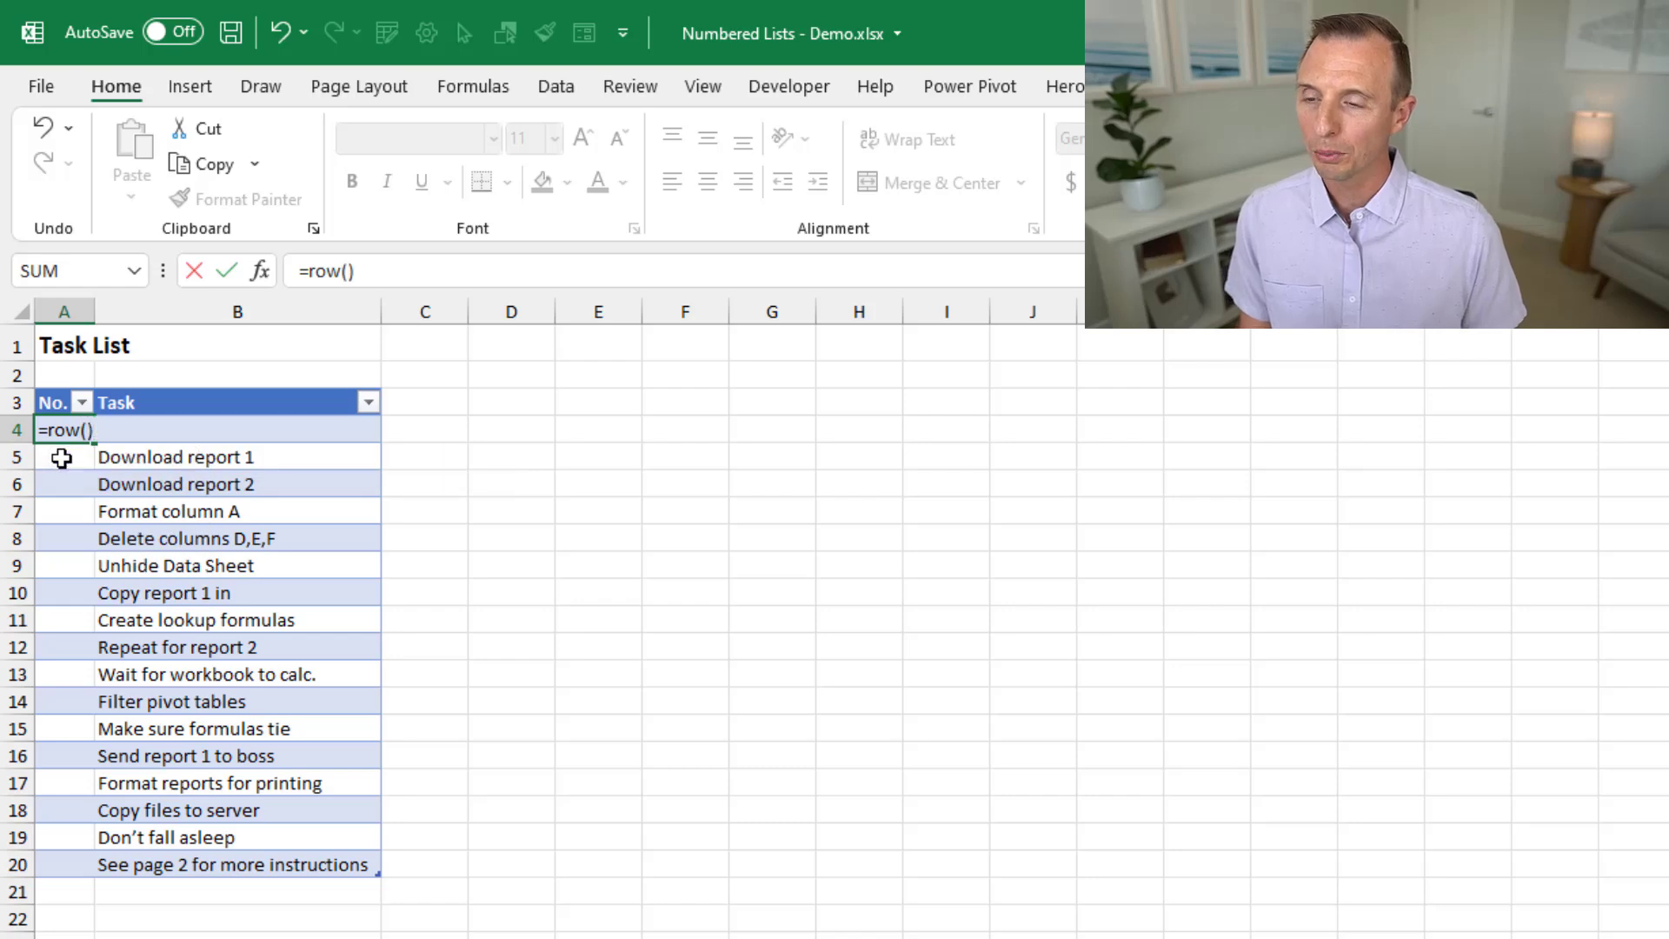
text(-)
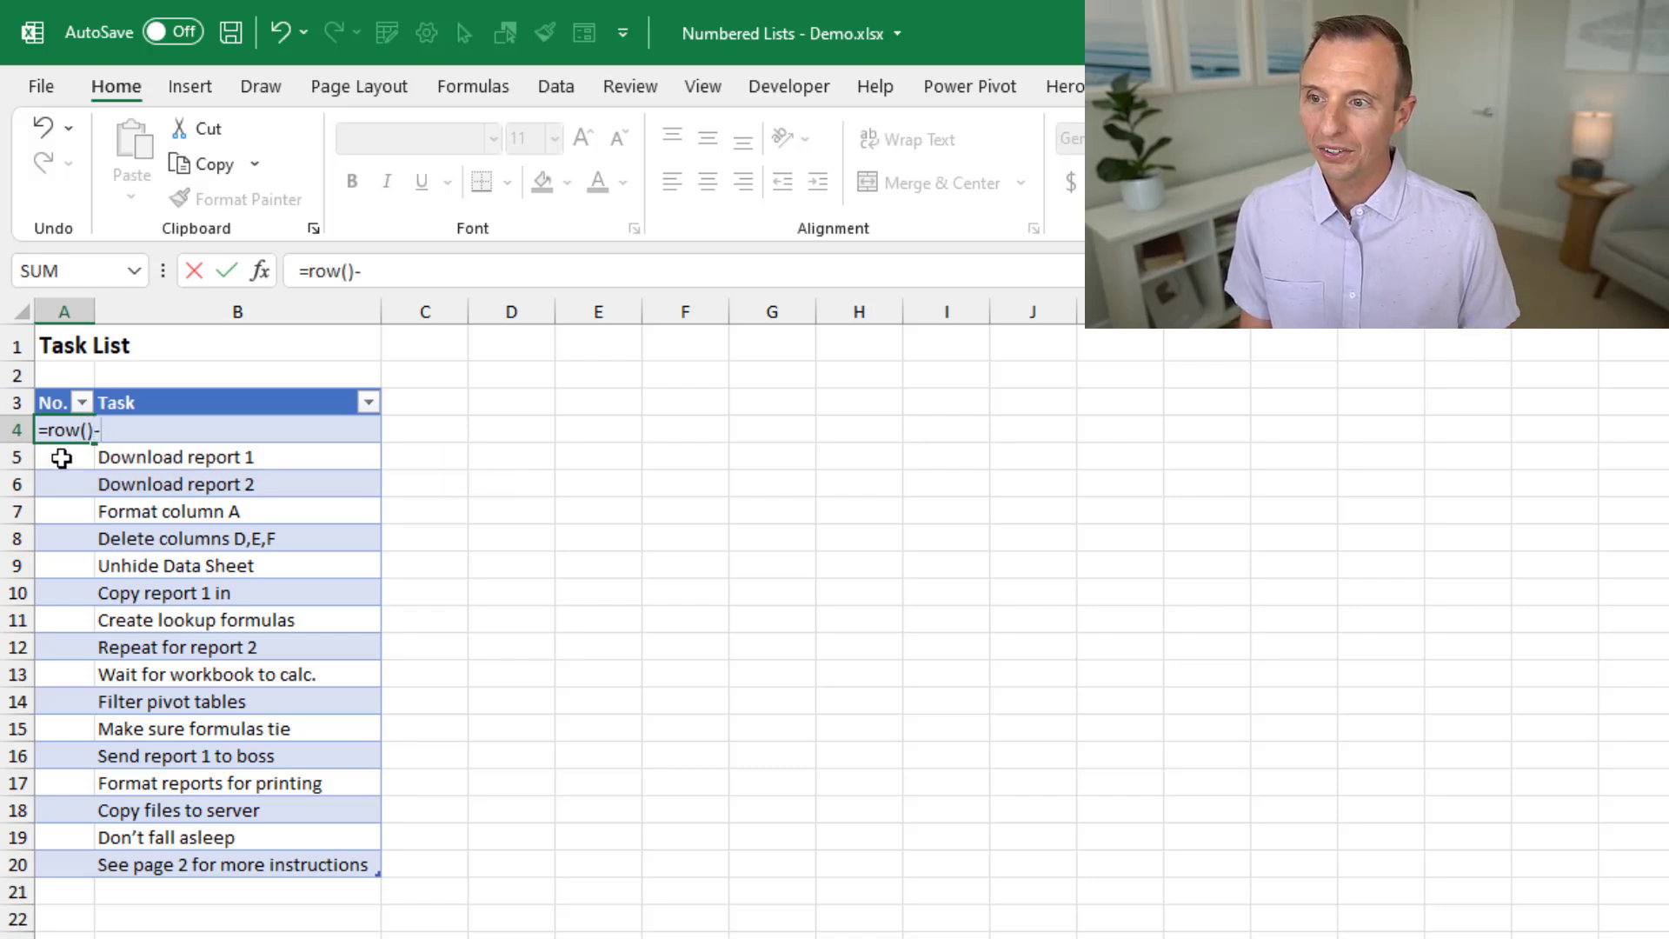
text(row()
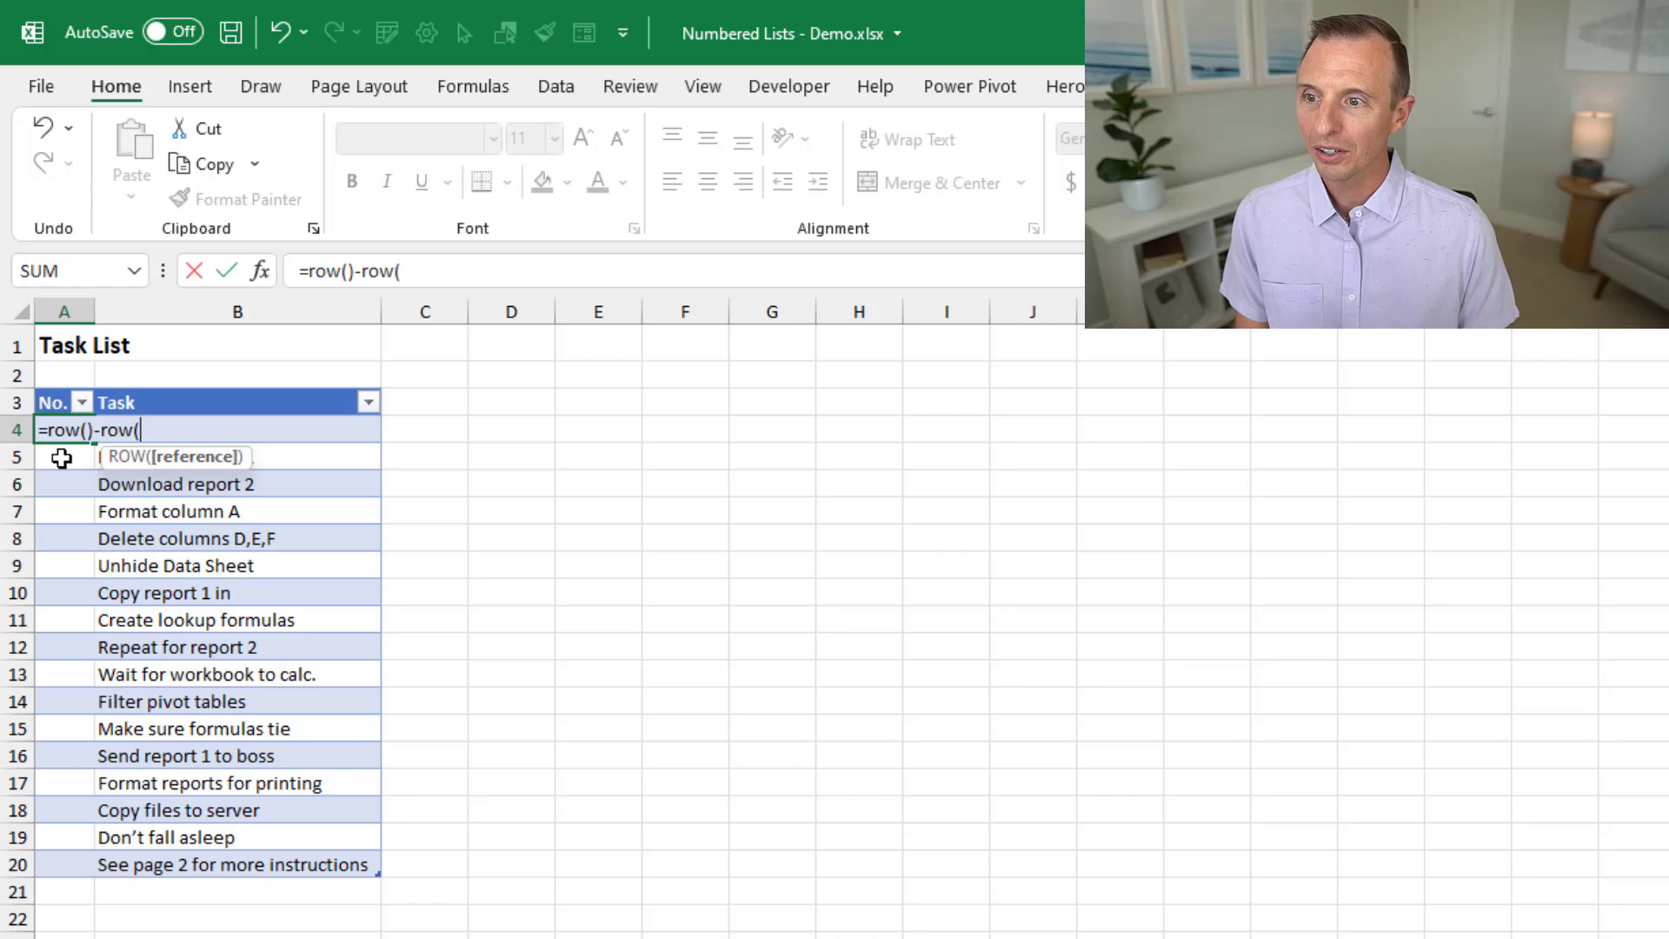
click(56, 400)
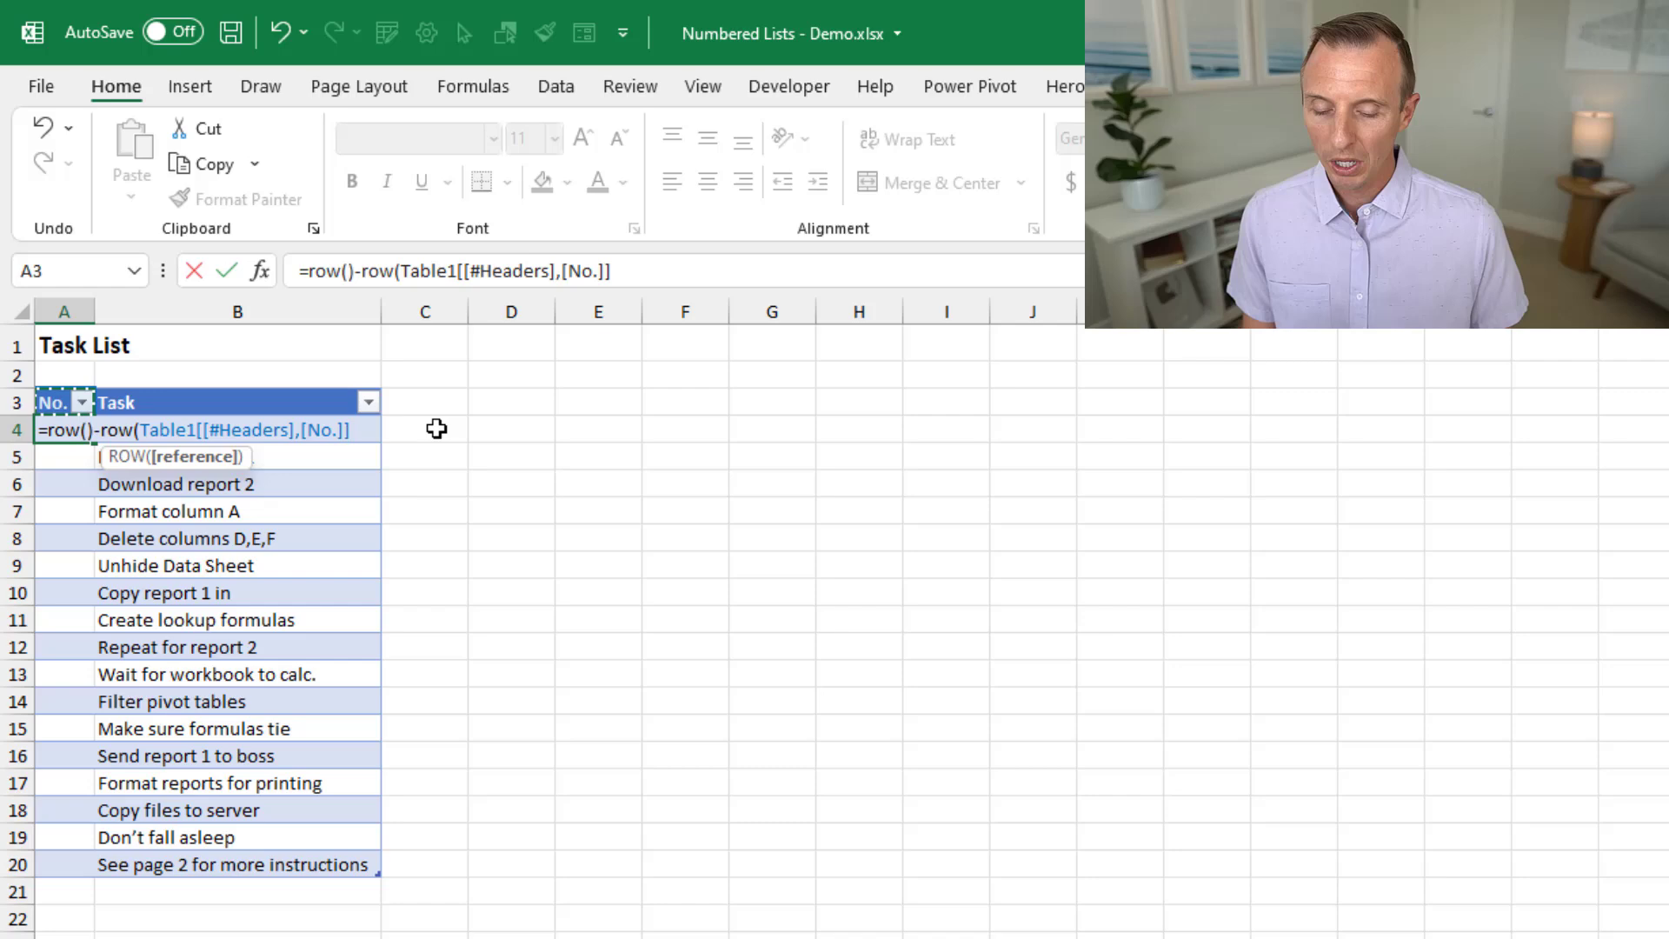
key(Return)
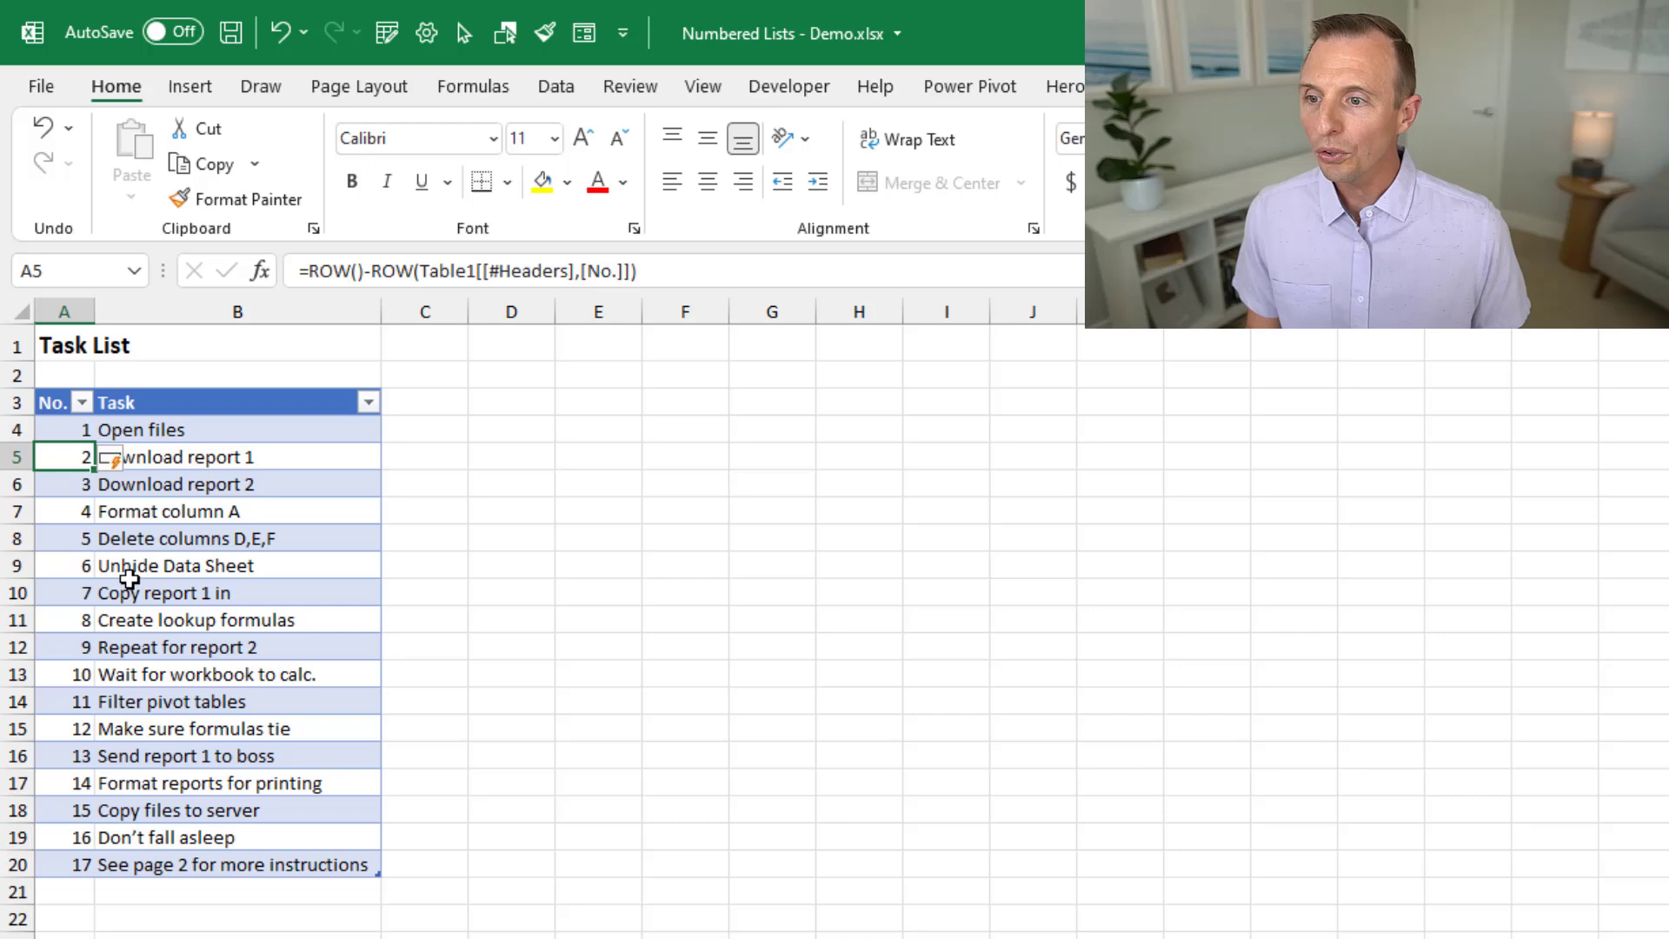
Insert a blank table row at row 10
right_click(18, 593)
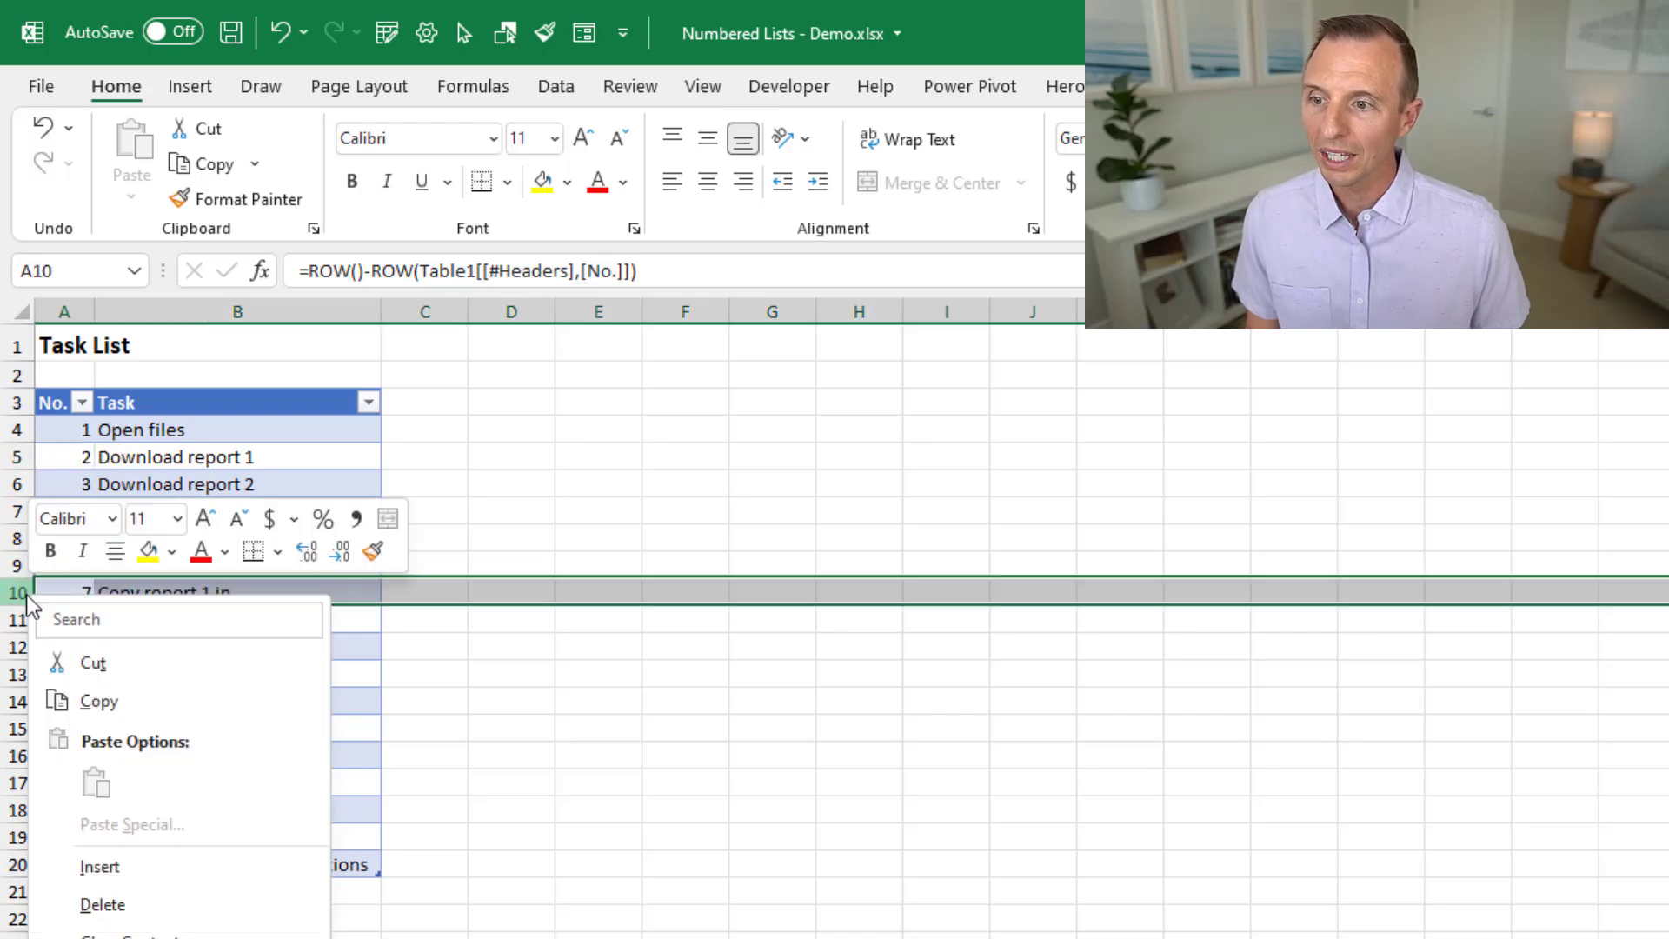
click(97, 873)
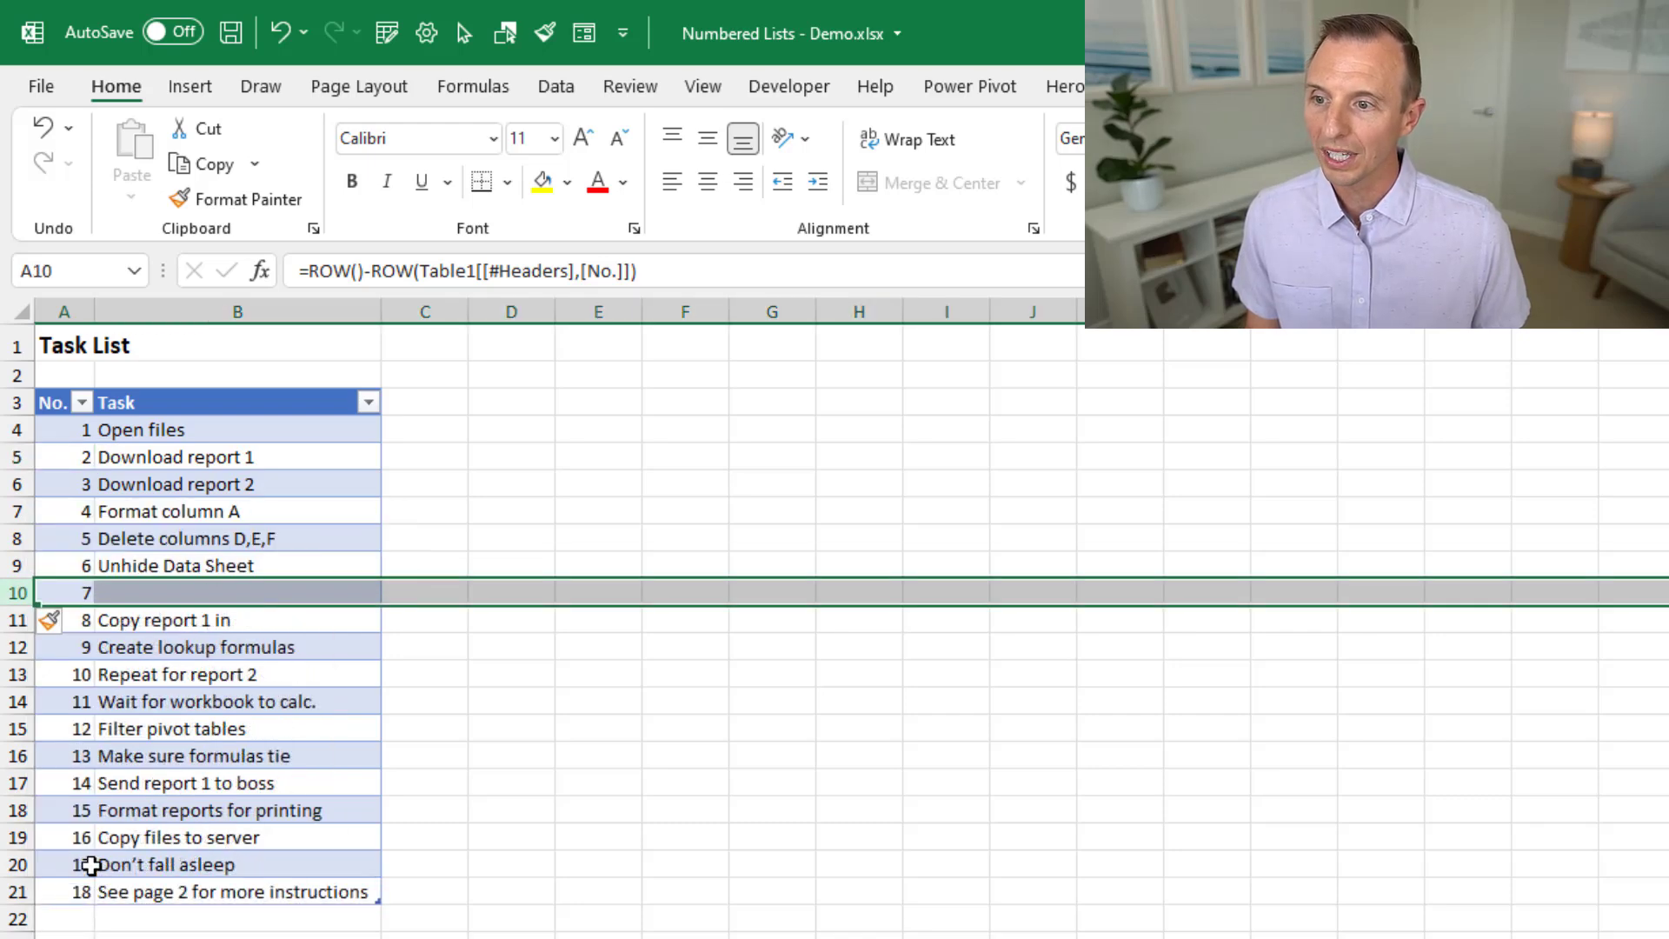
click(138, 600)
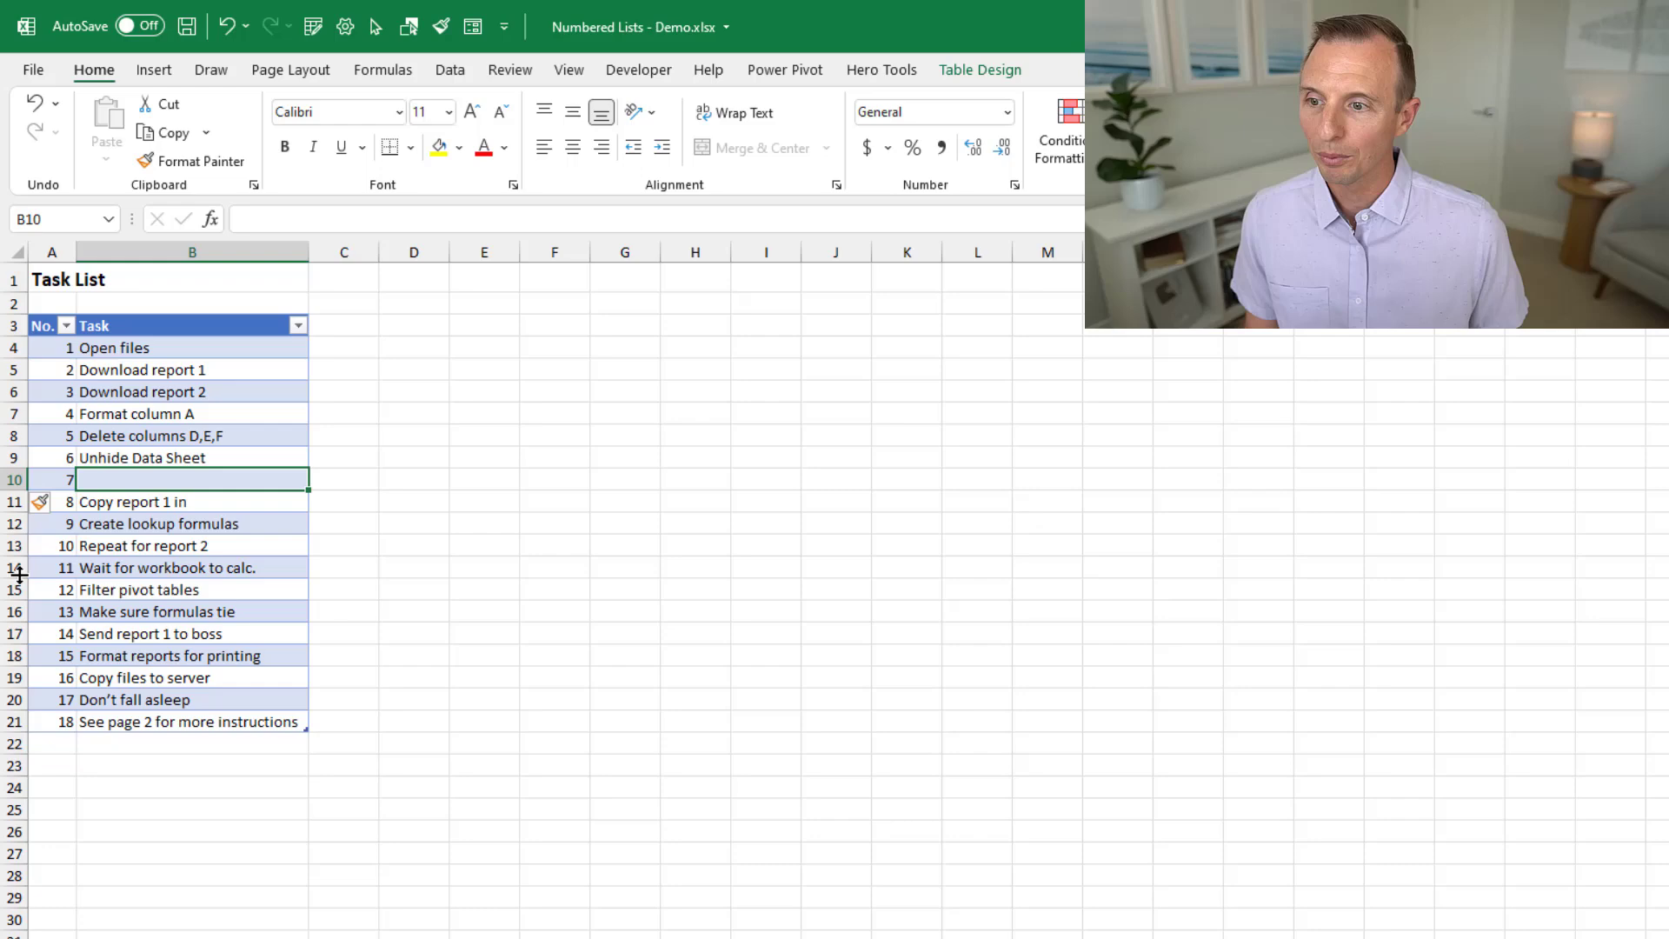
Delete the 'Wait for workbook to calc.' row 14 and check A14's renumbering
right_click(16, 574)
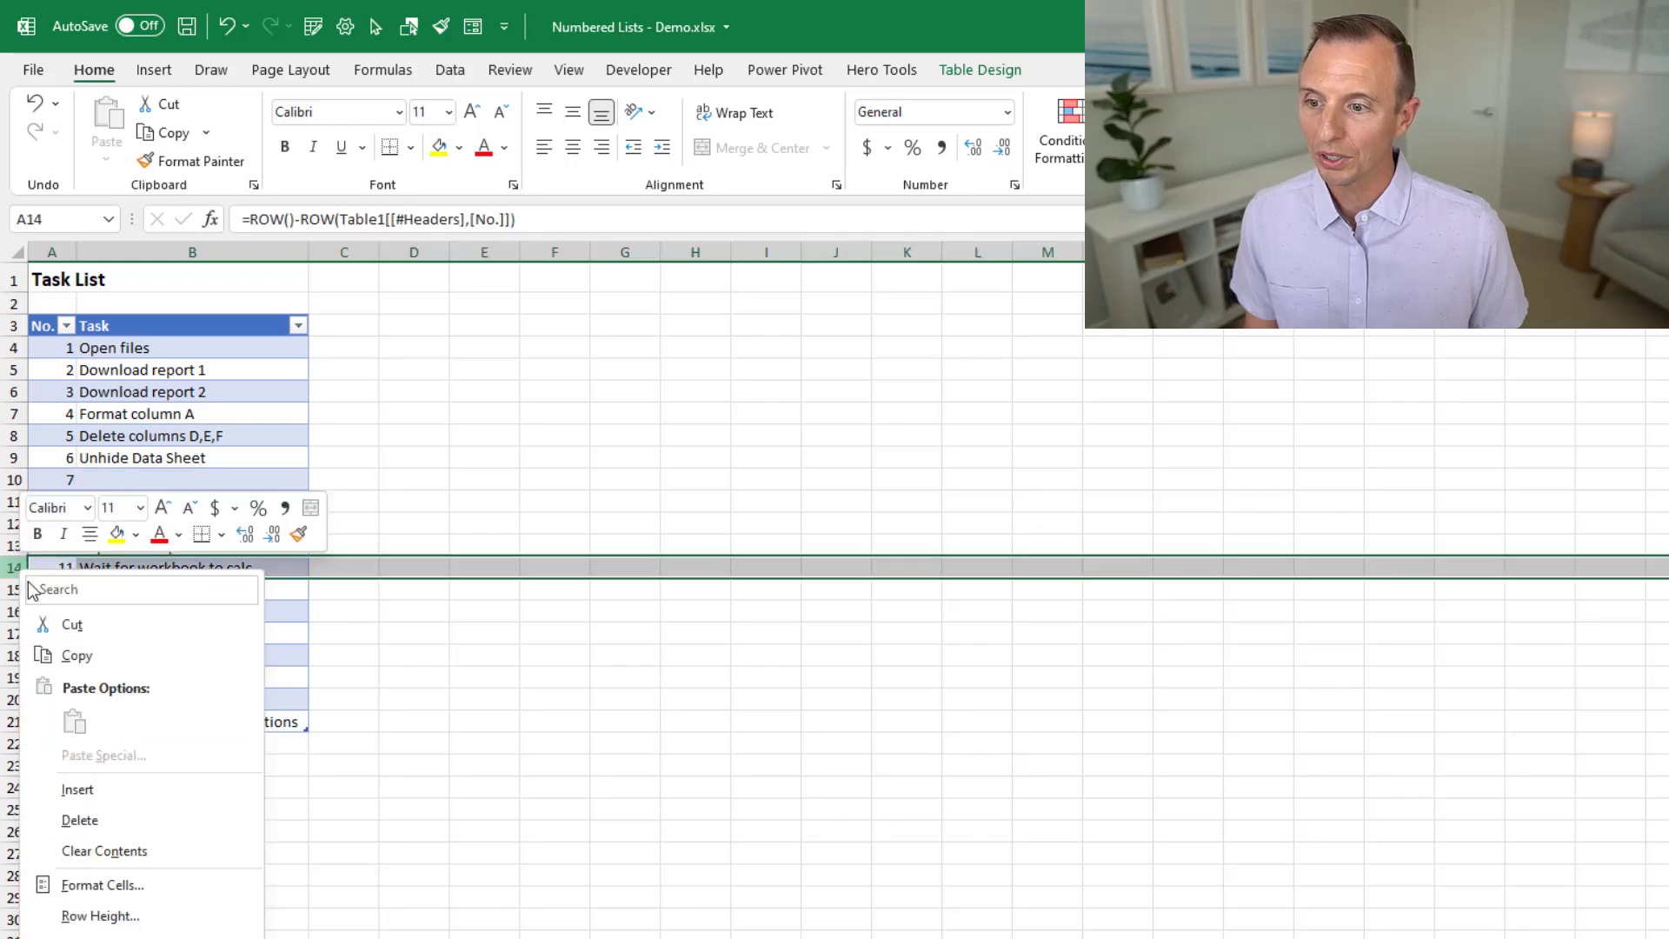
click(76, 819)
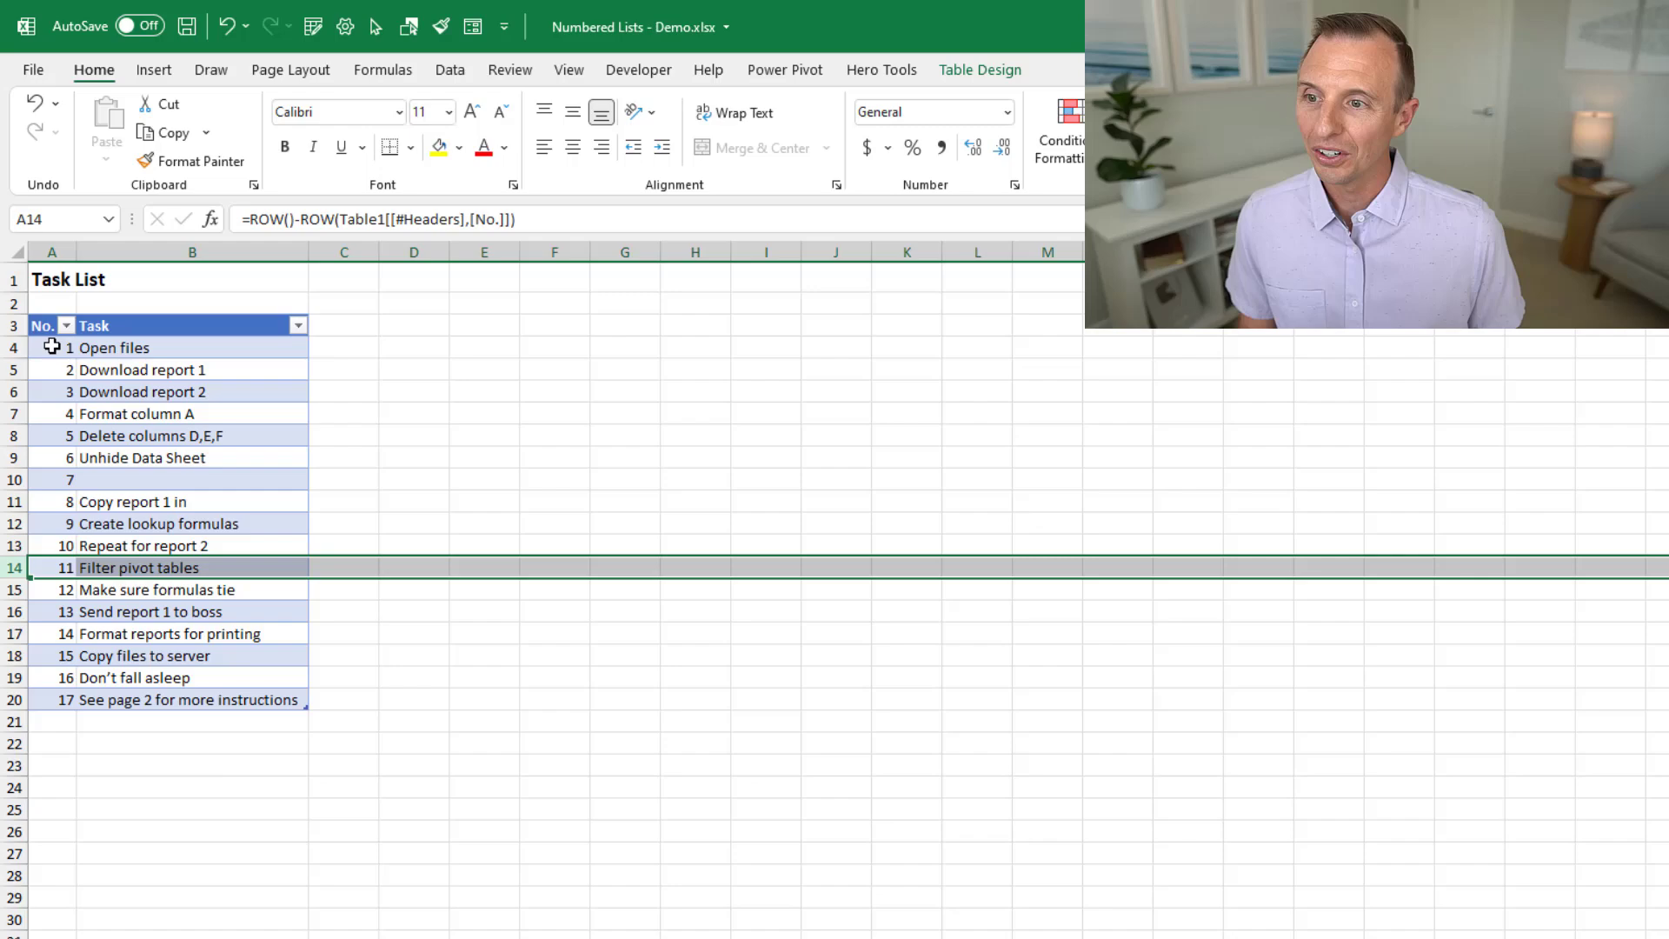
click(52, 570)
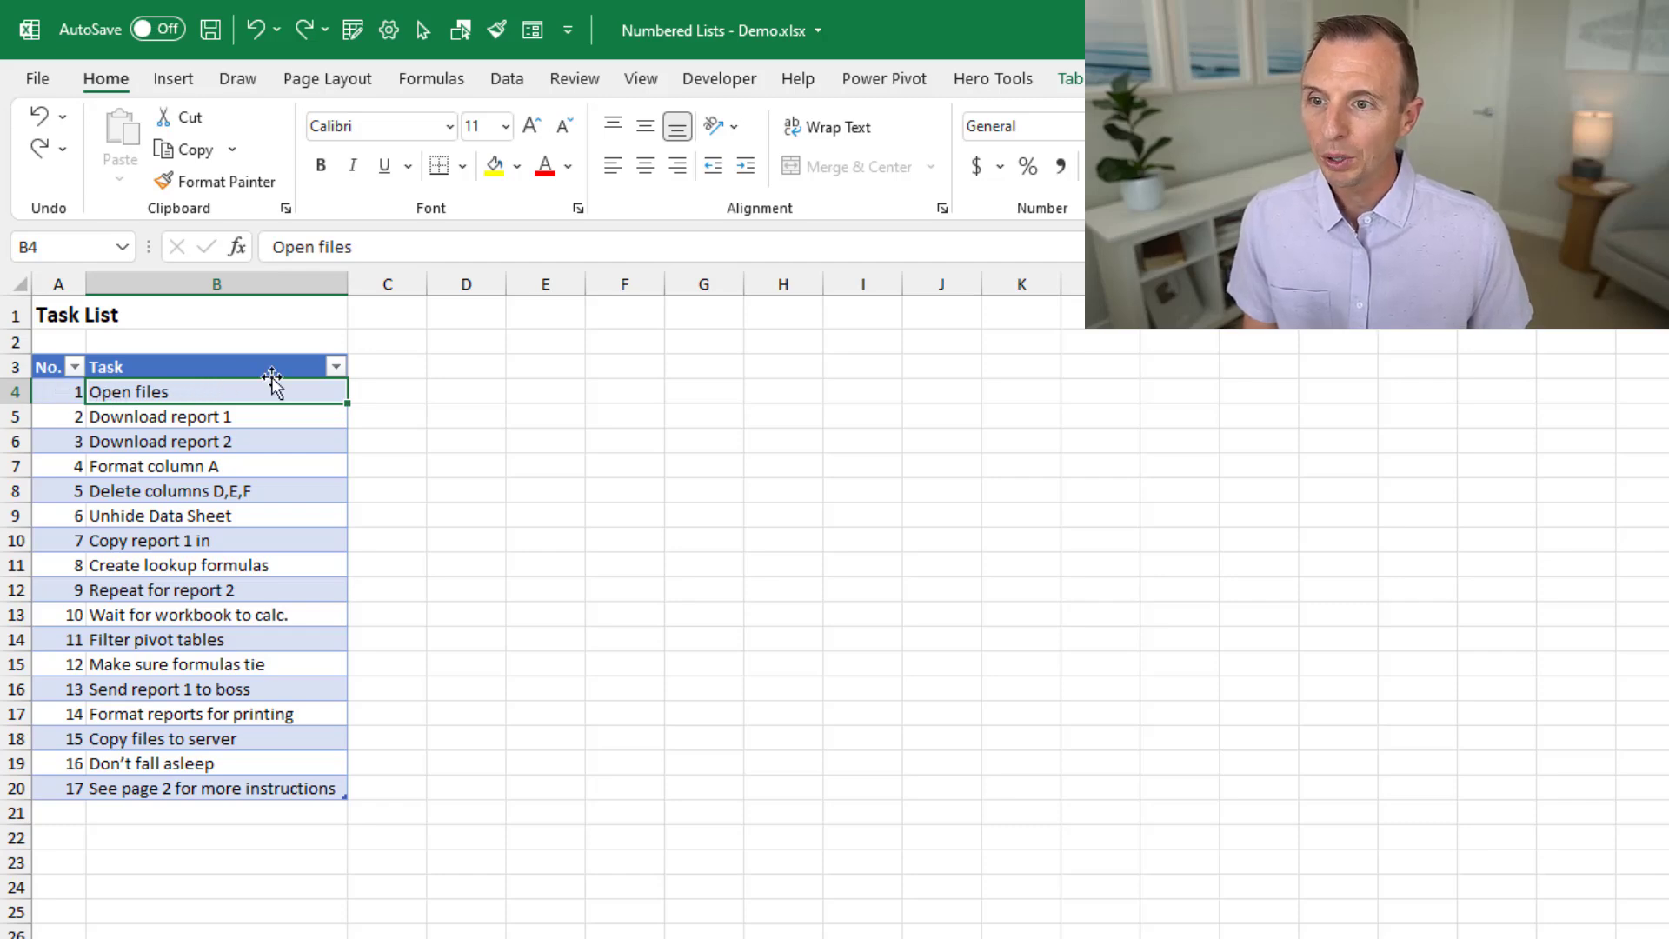
Sort the table's Task column A to Z and check the No. formulas in A15 and A4
click(337, 367)
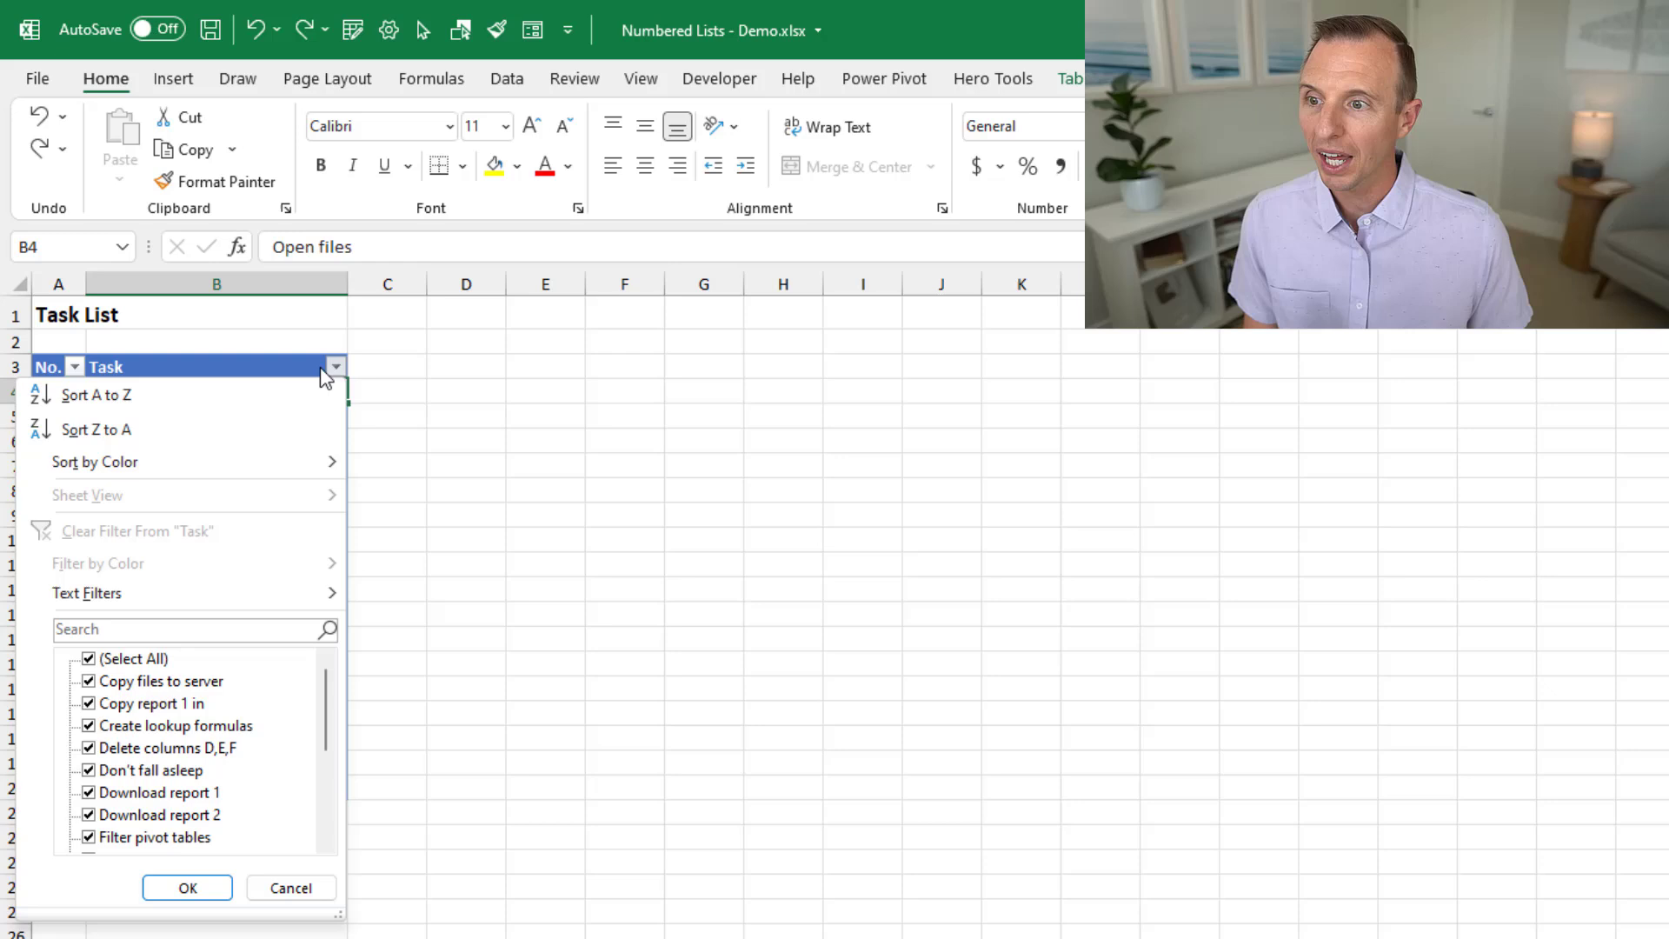
click(119, 399)
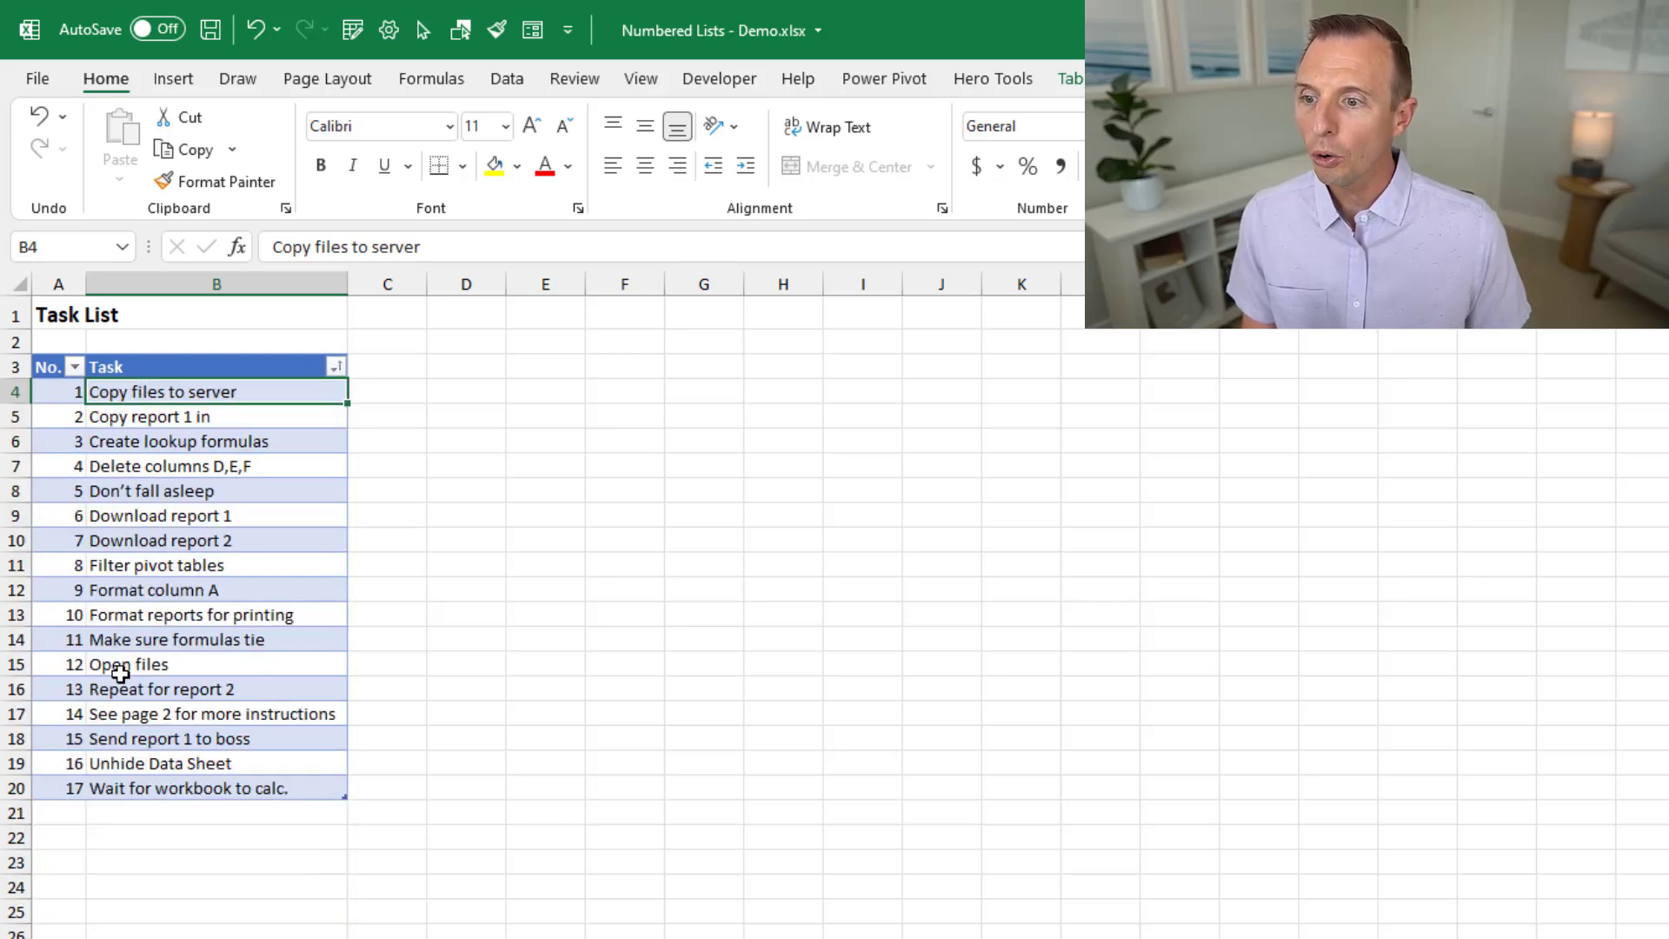
click(50, 664)
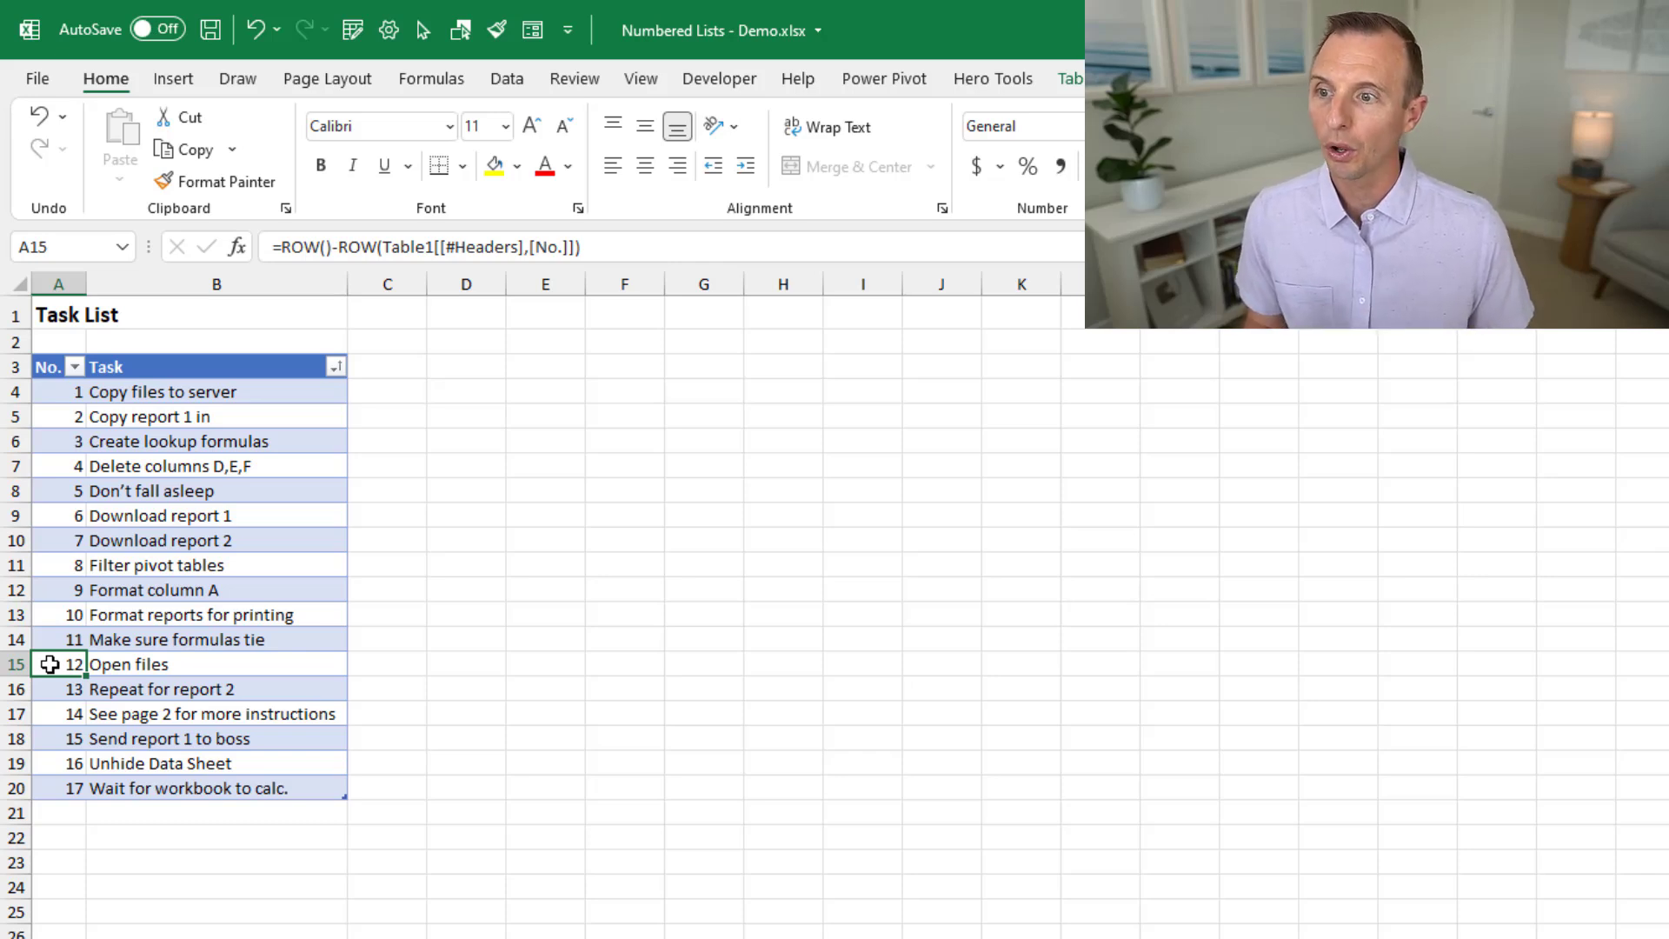
click(56, 390)
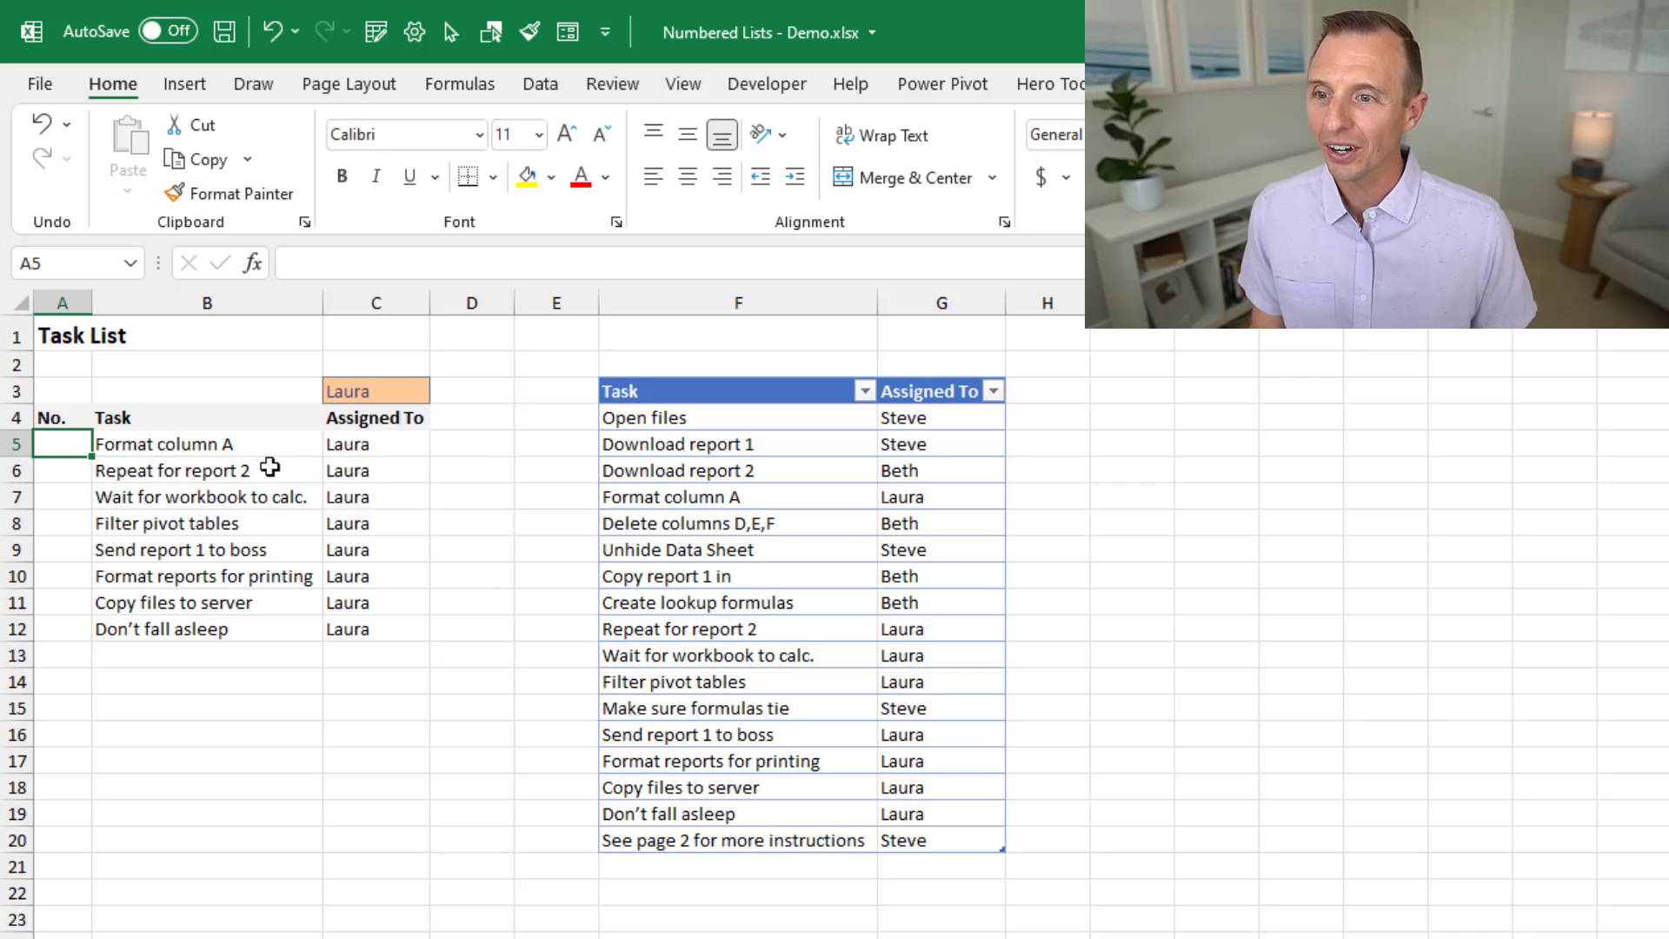
Inspect and recommit the =FILTER(tblTaskMgmt,tblTaskMgmt[Assigned To]=C3) formula in B5, then select A5
click(171, 452)
double_click(171, 452)
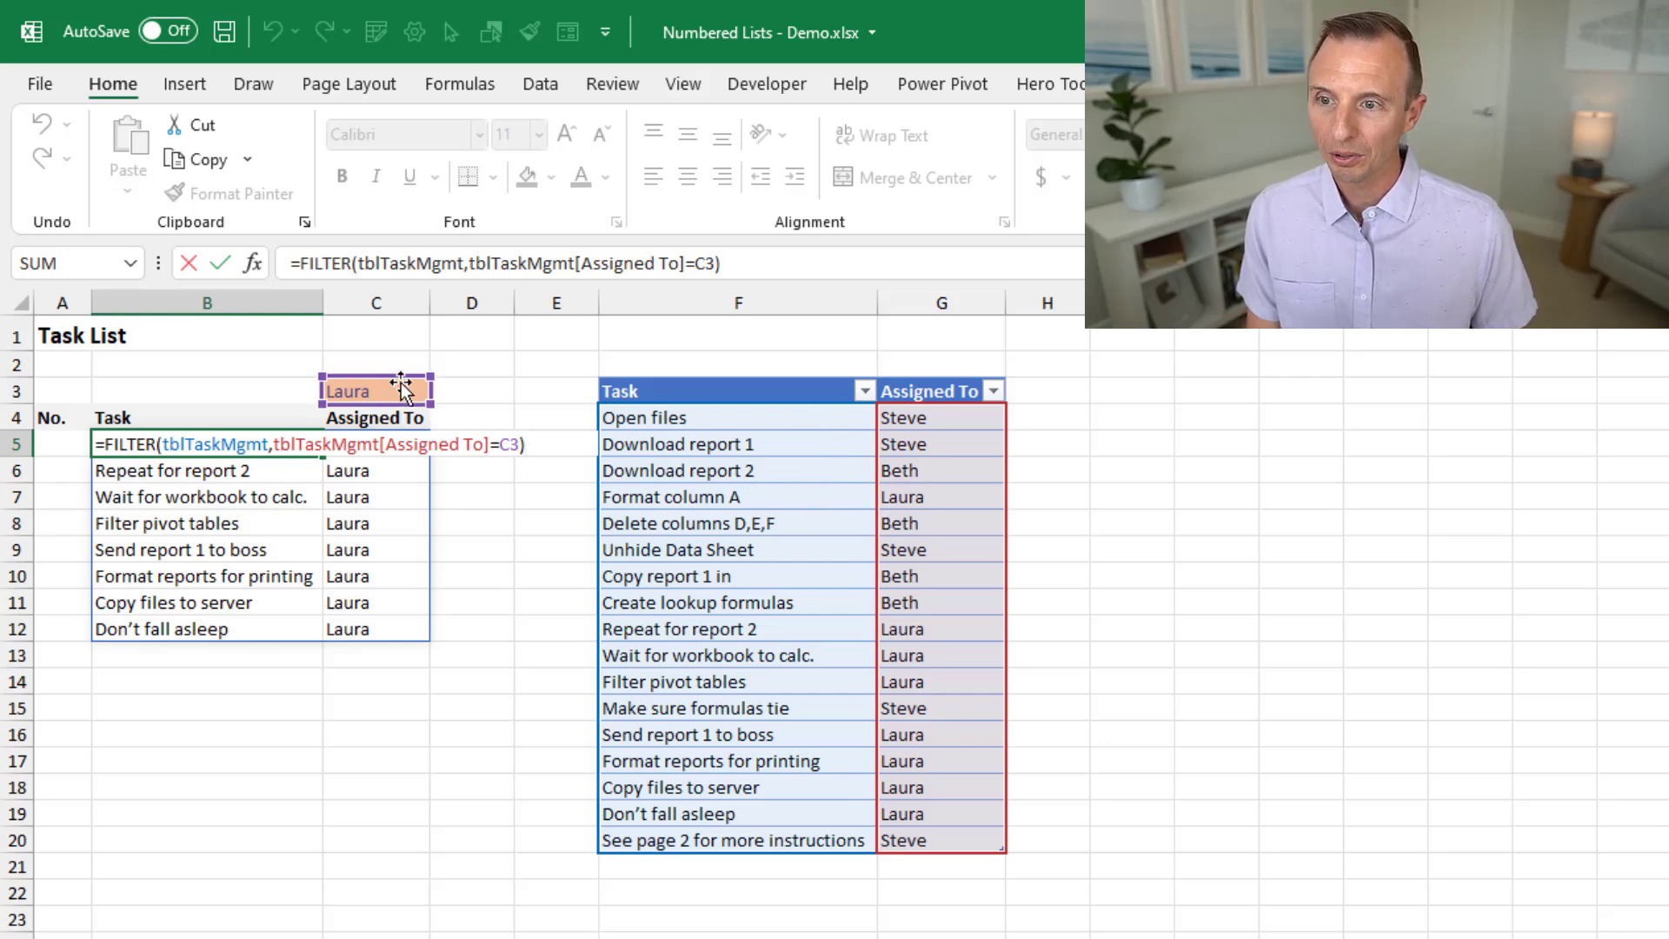
key(ctrl+Return)
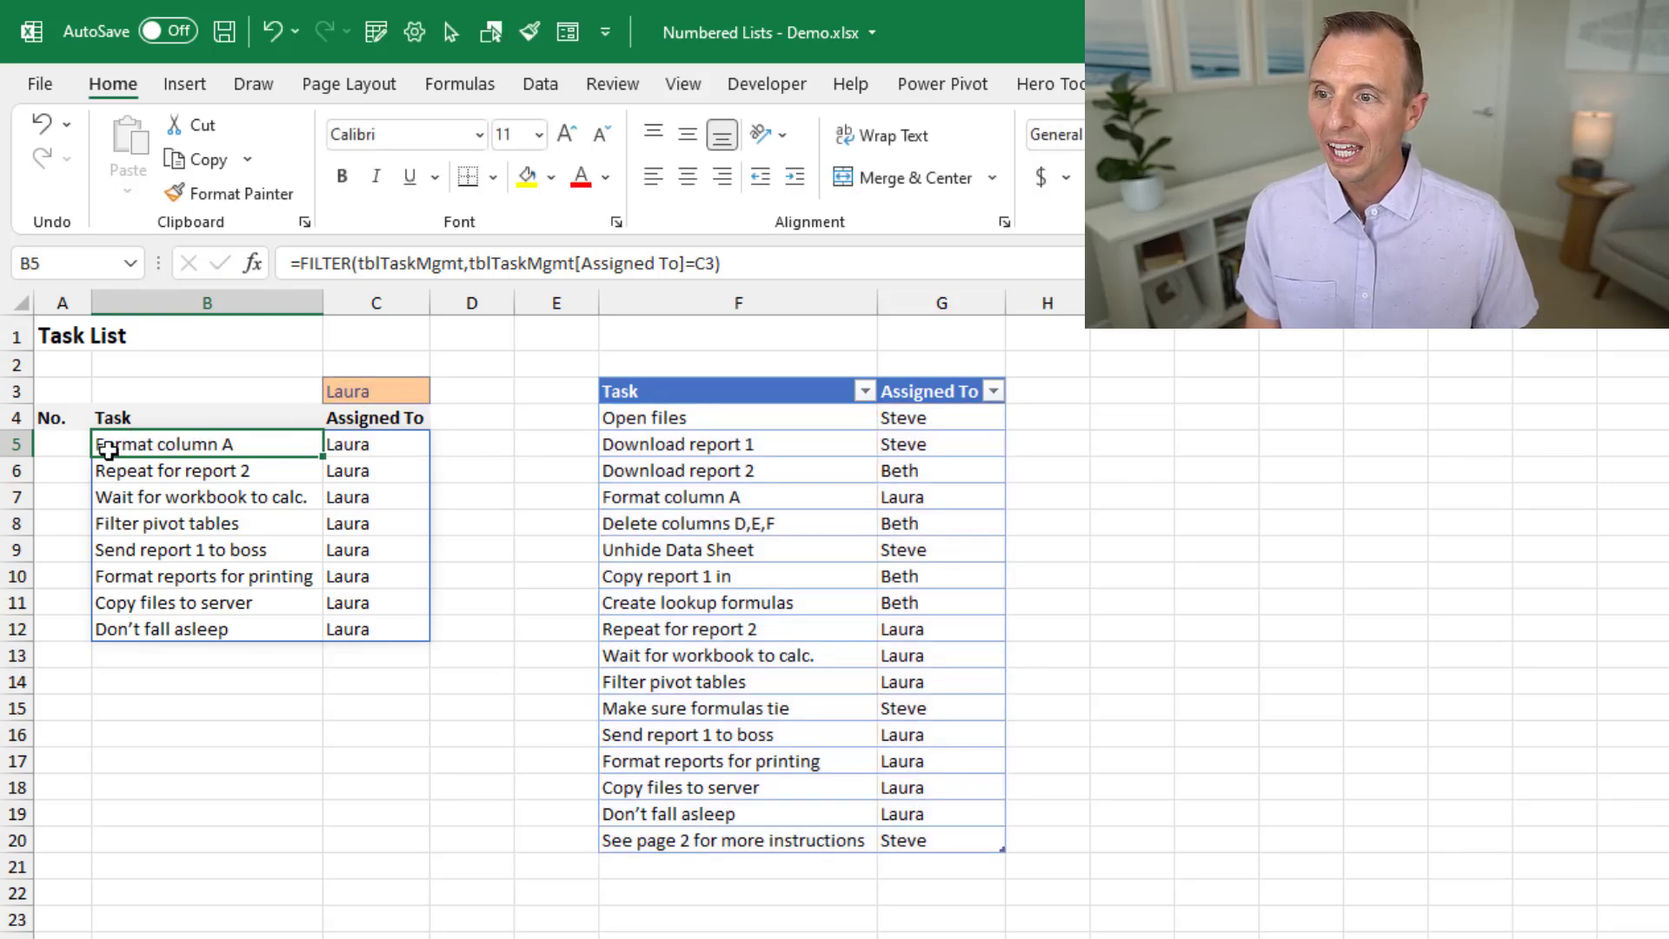
click(63, 444)
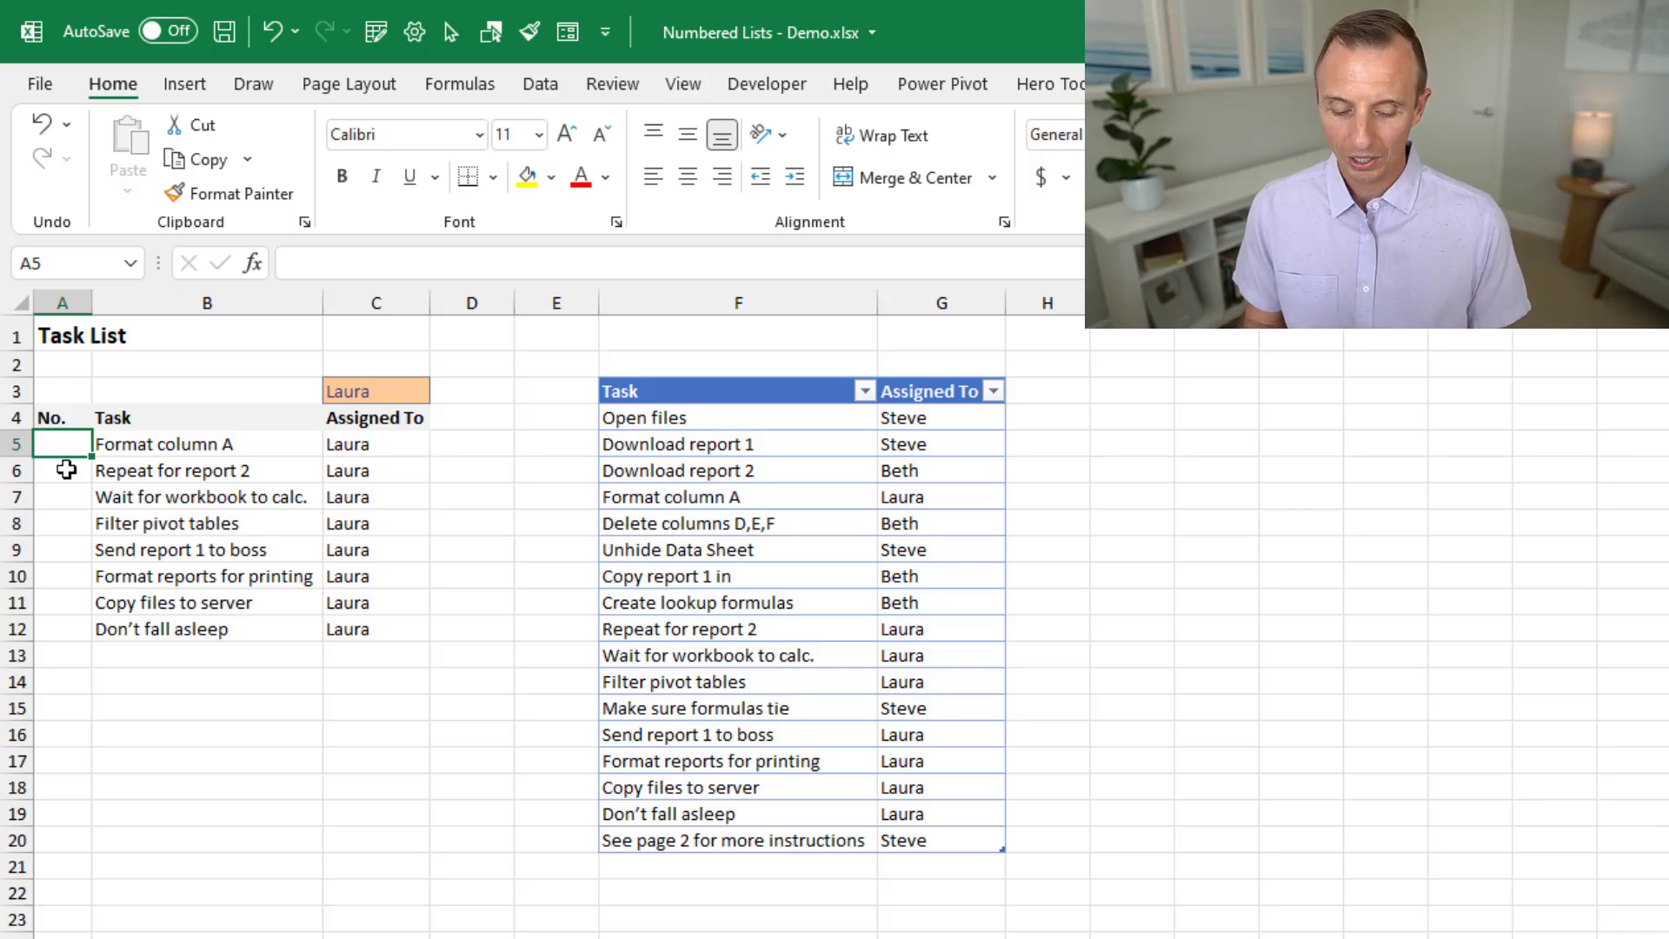
Enter =SEQUENCE(10) in A5 to number 1 to 10, then check the FILTER formula in B5
text(=seq)
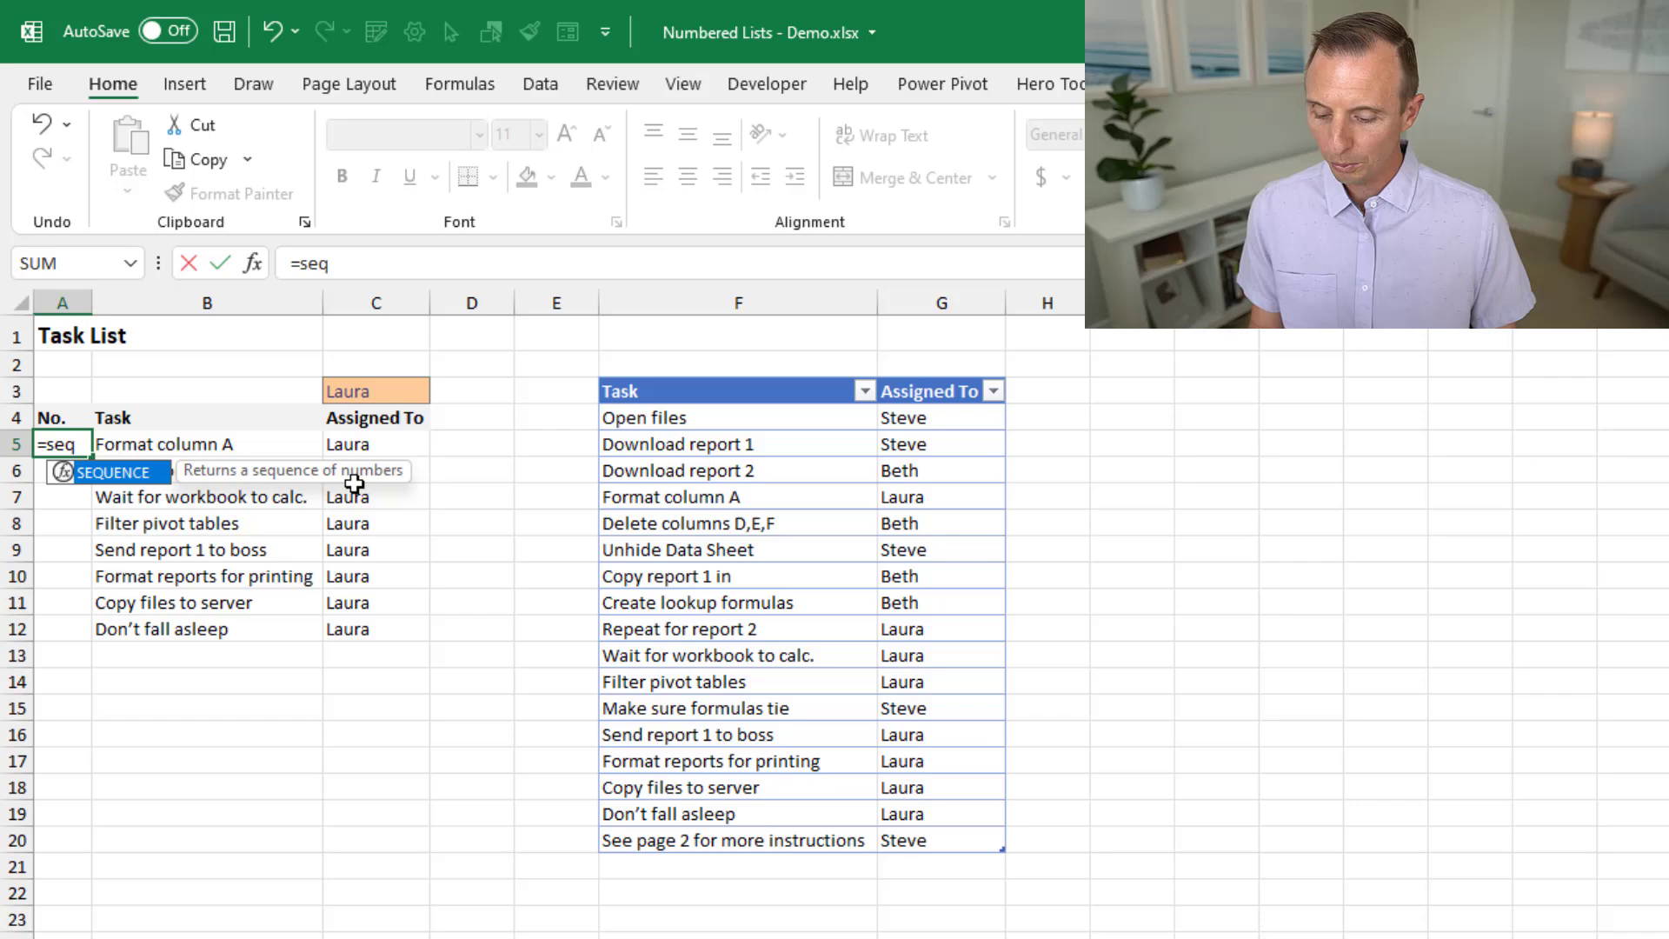
key(Tab)
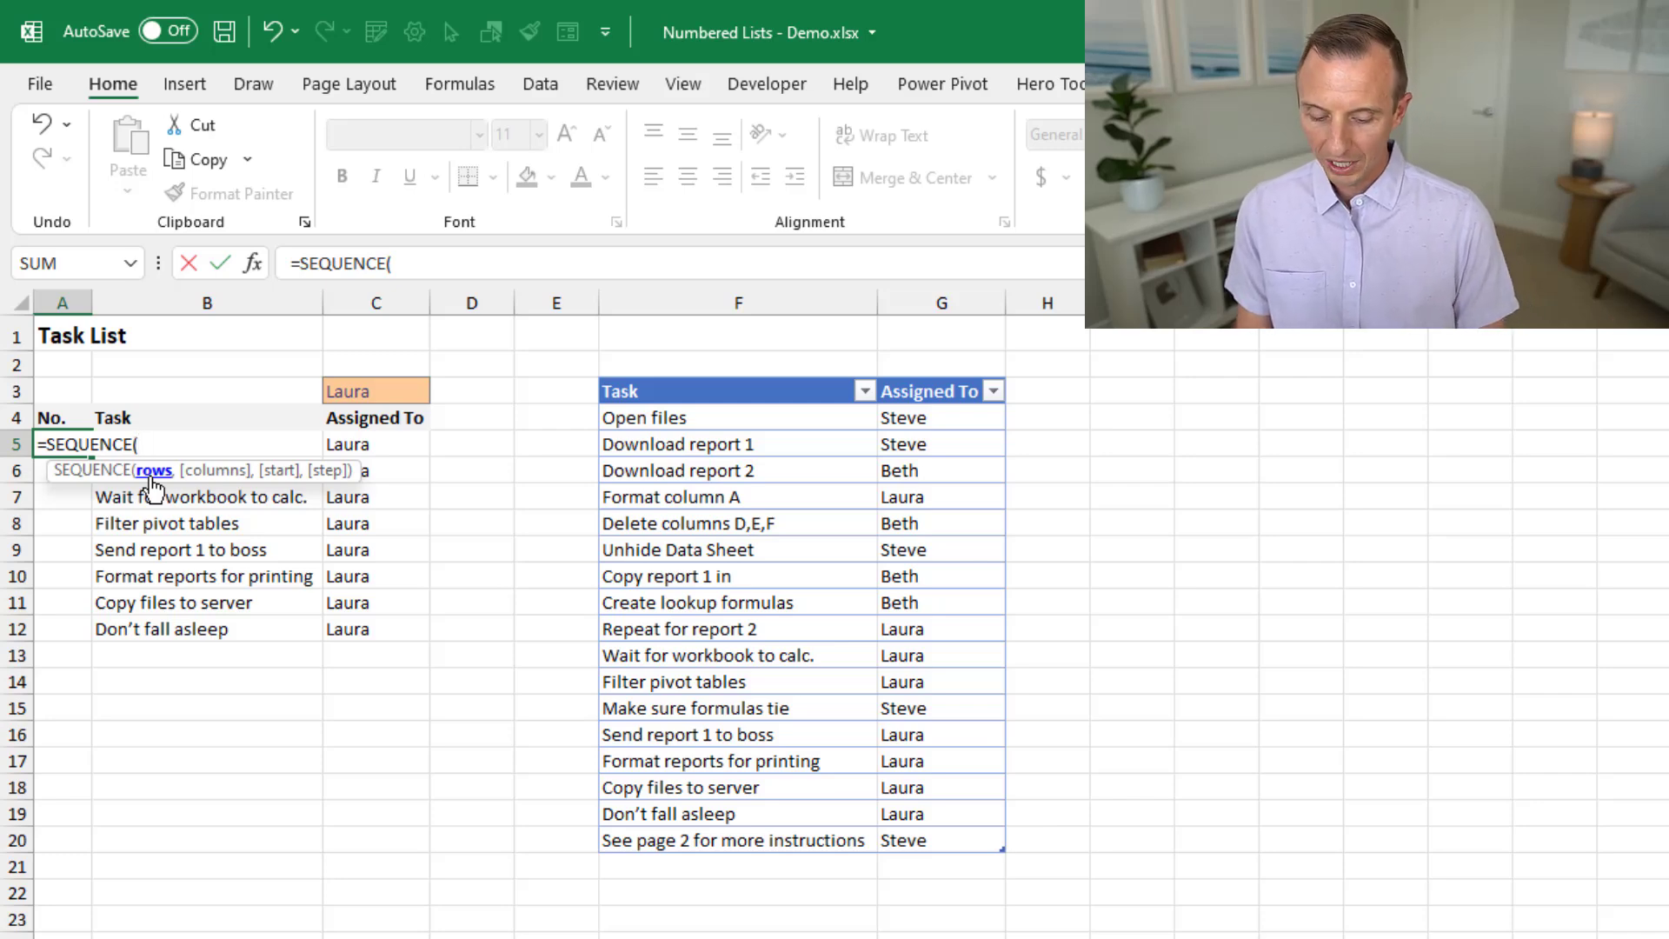
text(10)
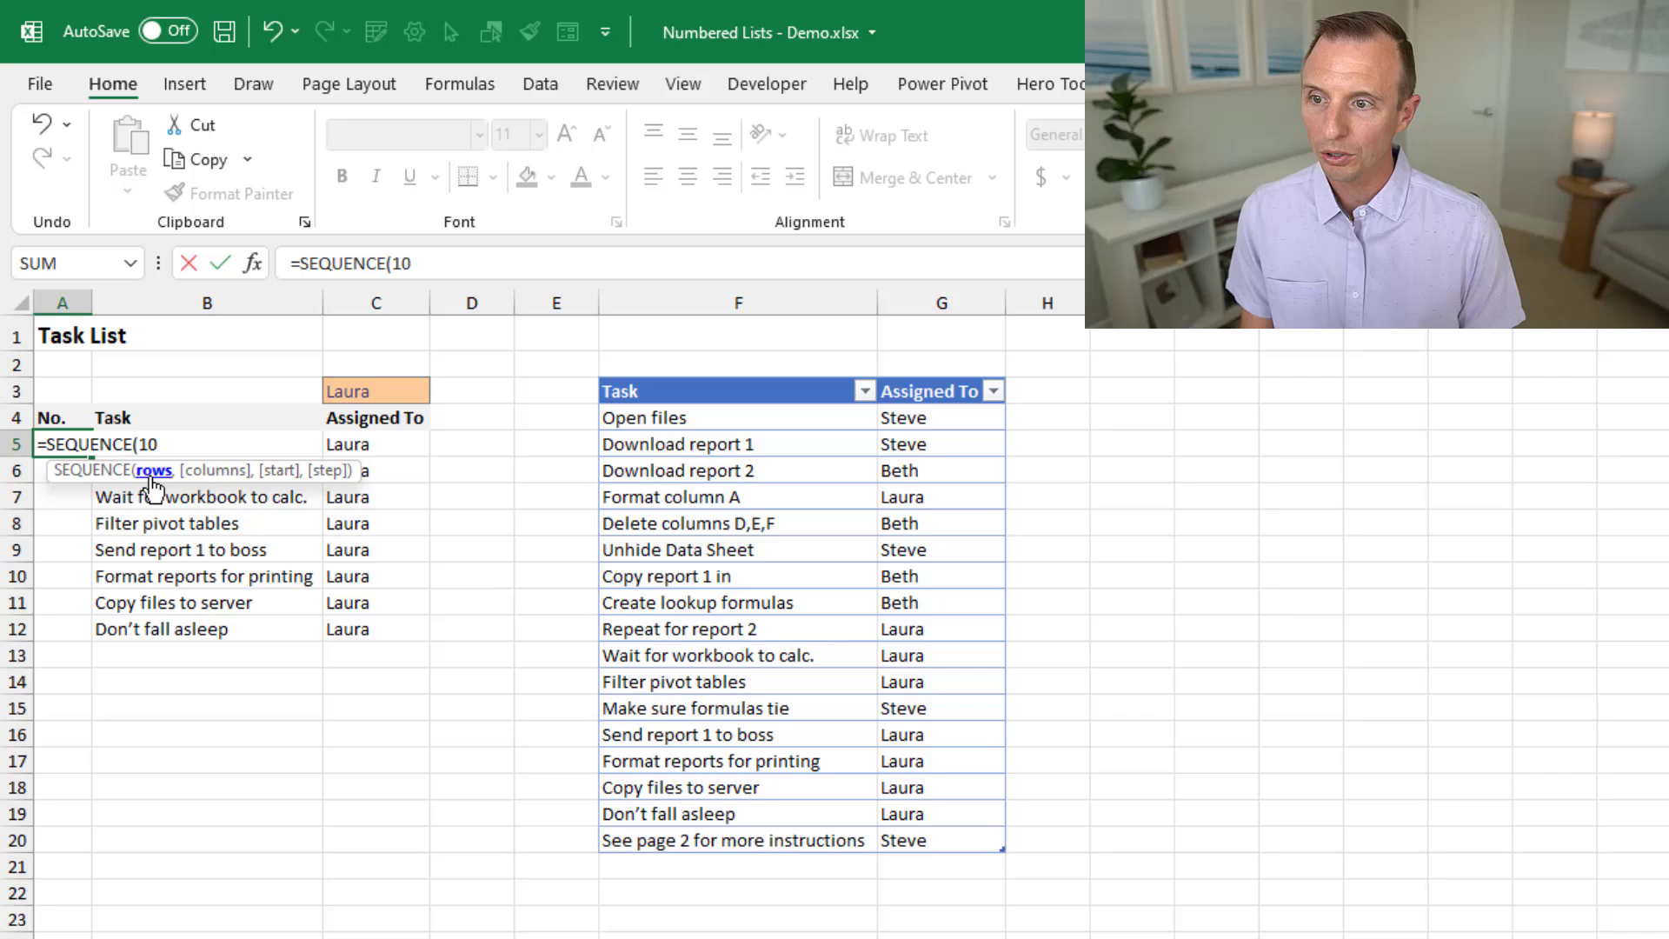
text())
key(Return)
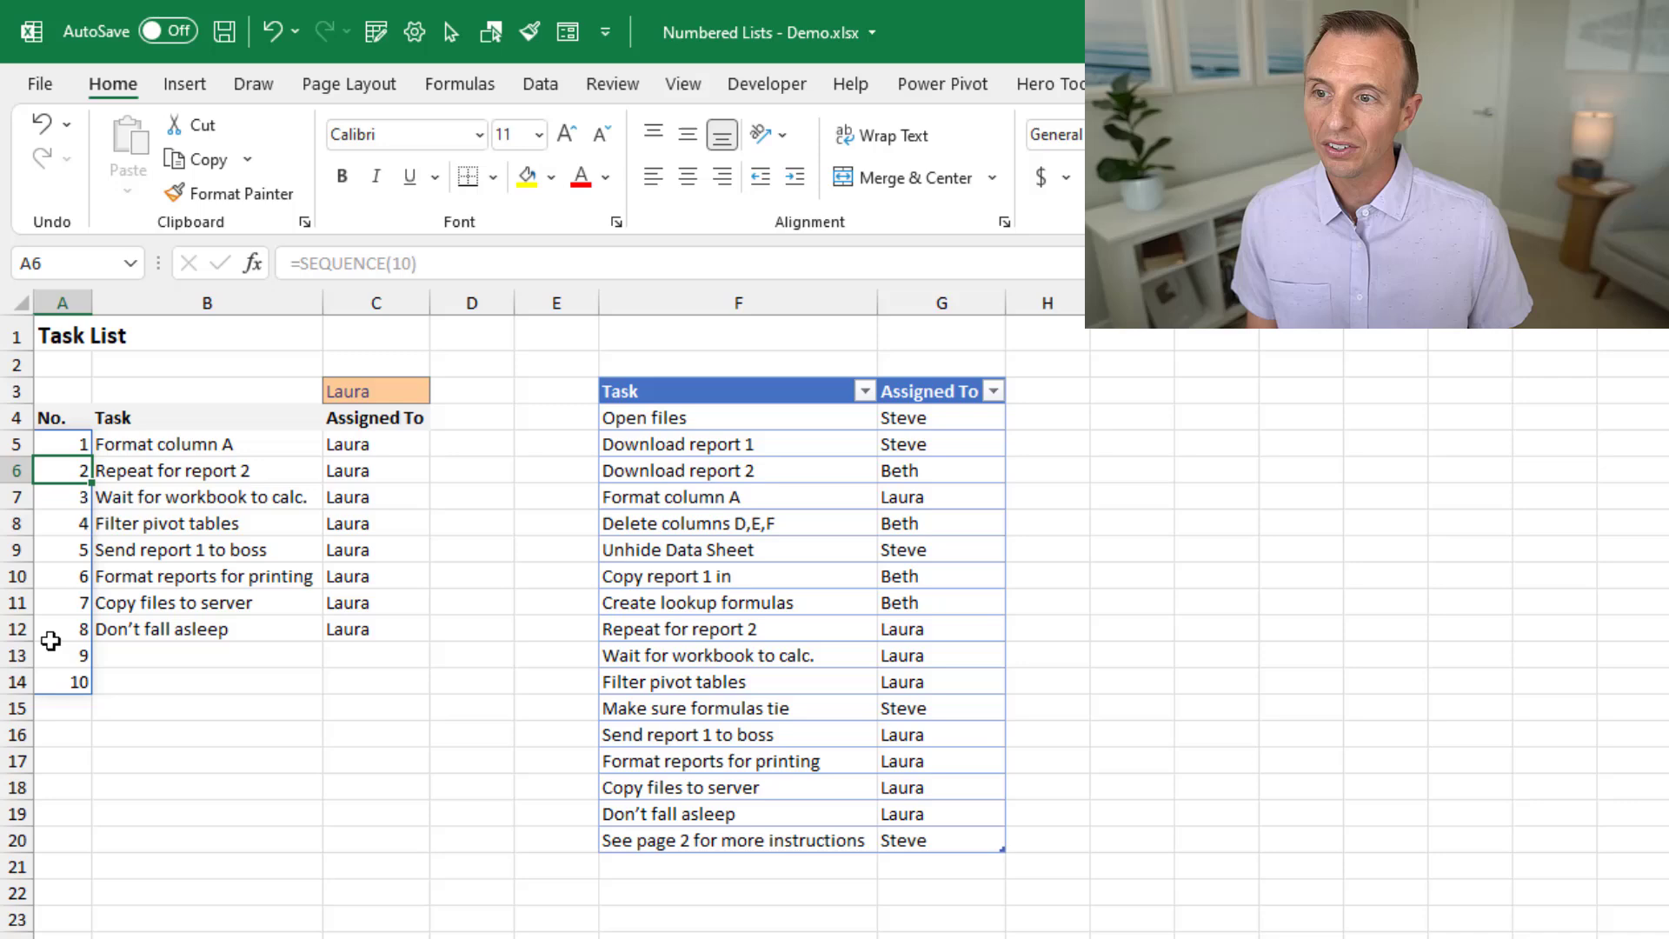
click(156, 443)
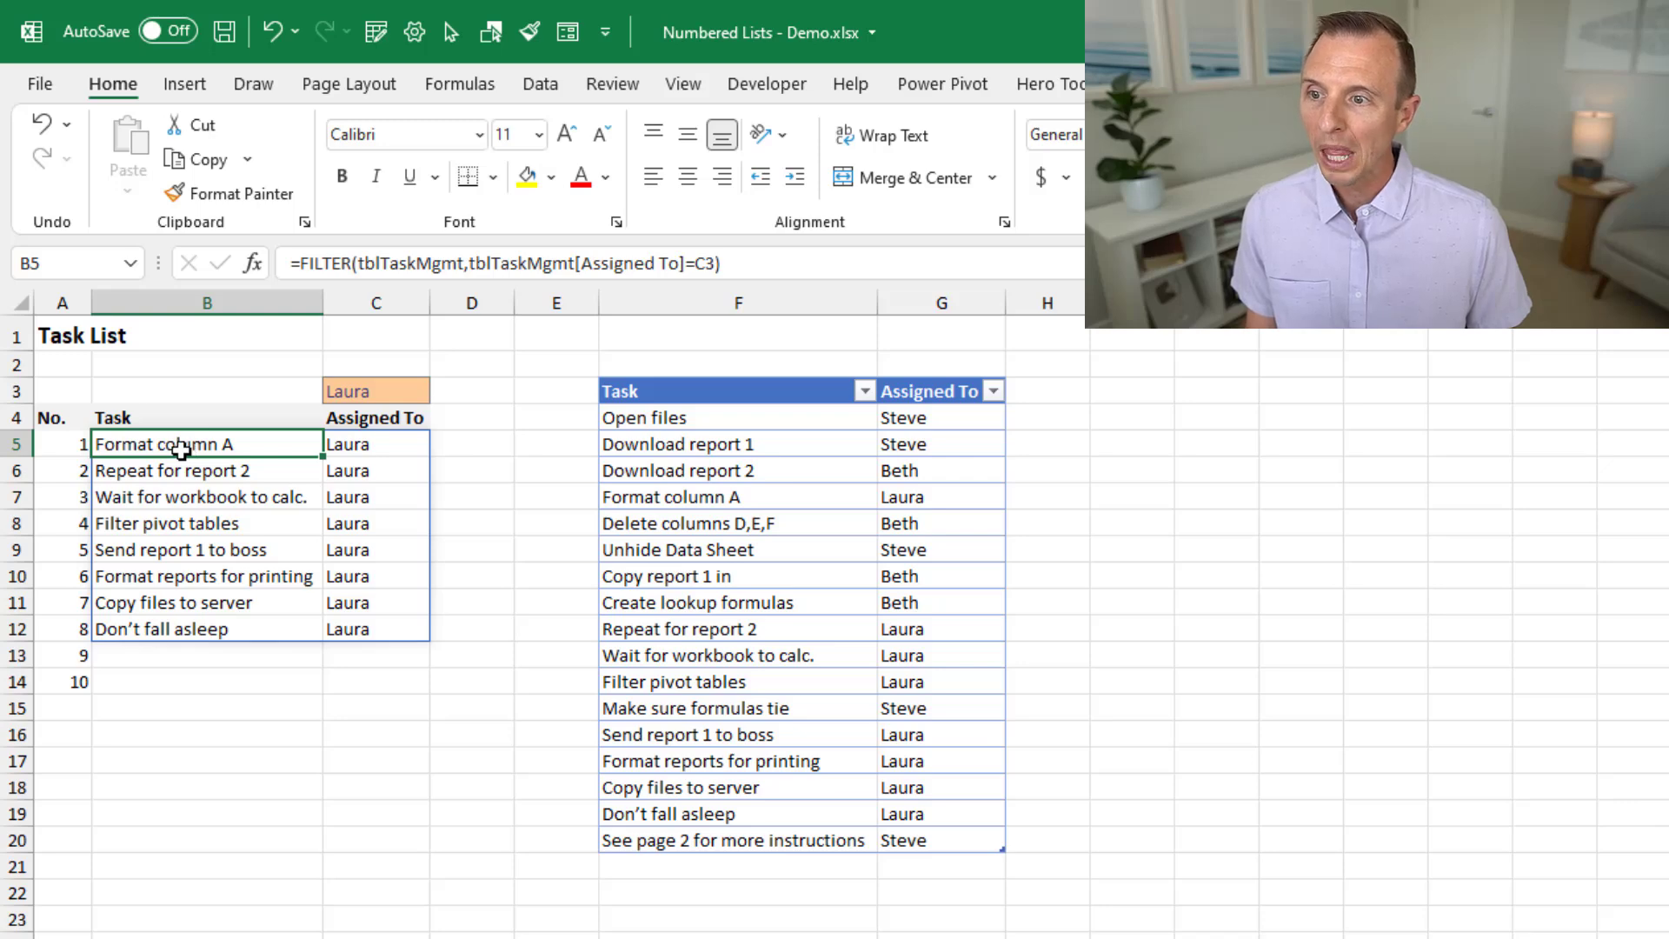
Change A5's formula to =SEQUENCE(ROWS(B5#)) so numbering matches the eight filtered tasks
click(69, 445)
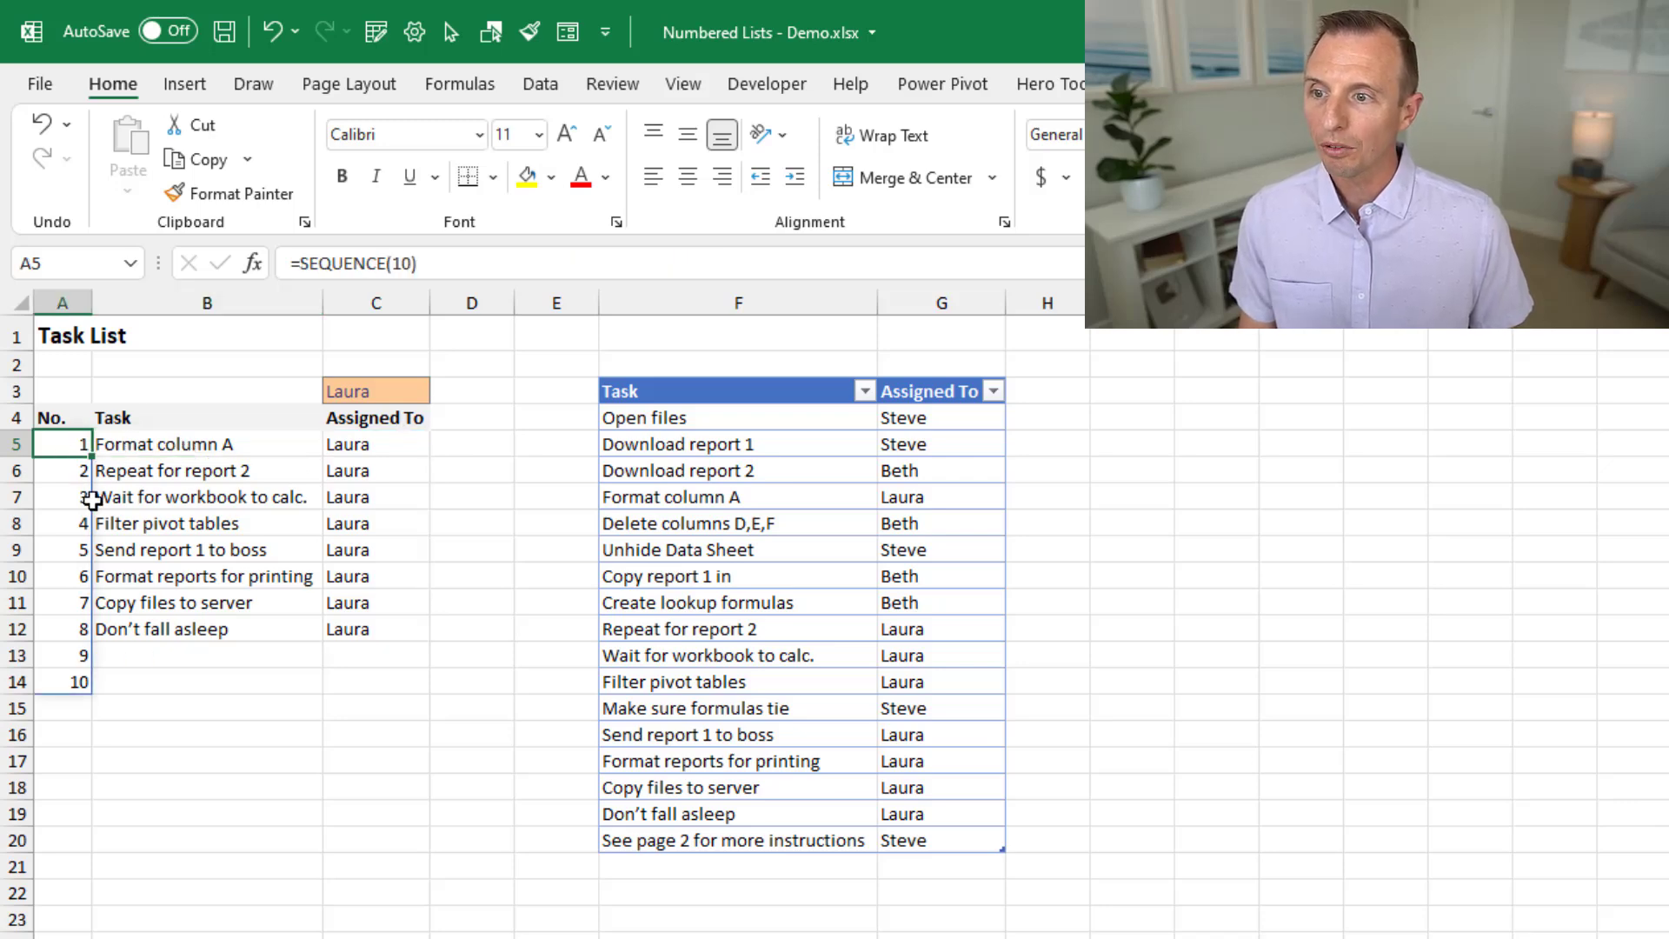
key(F2)
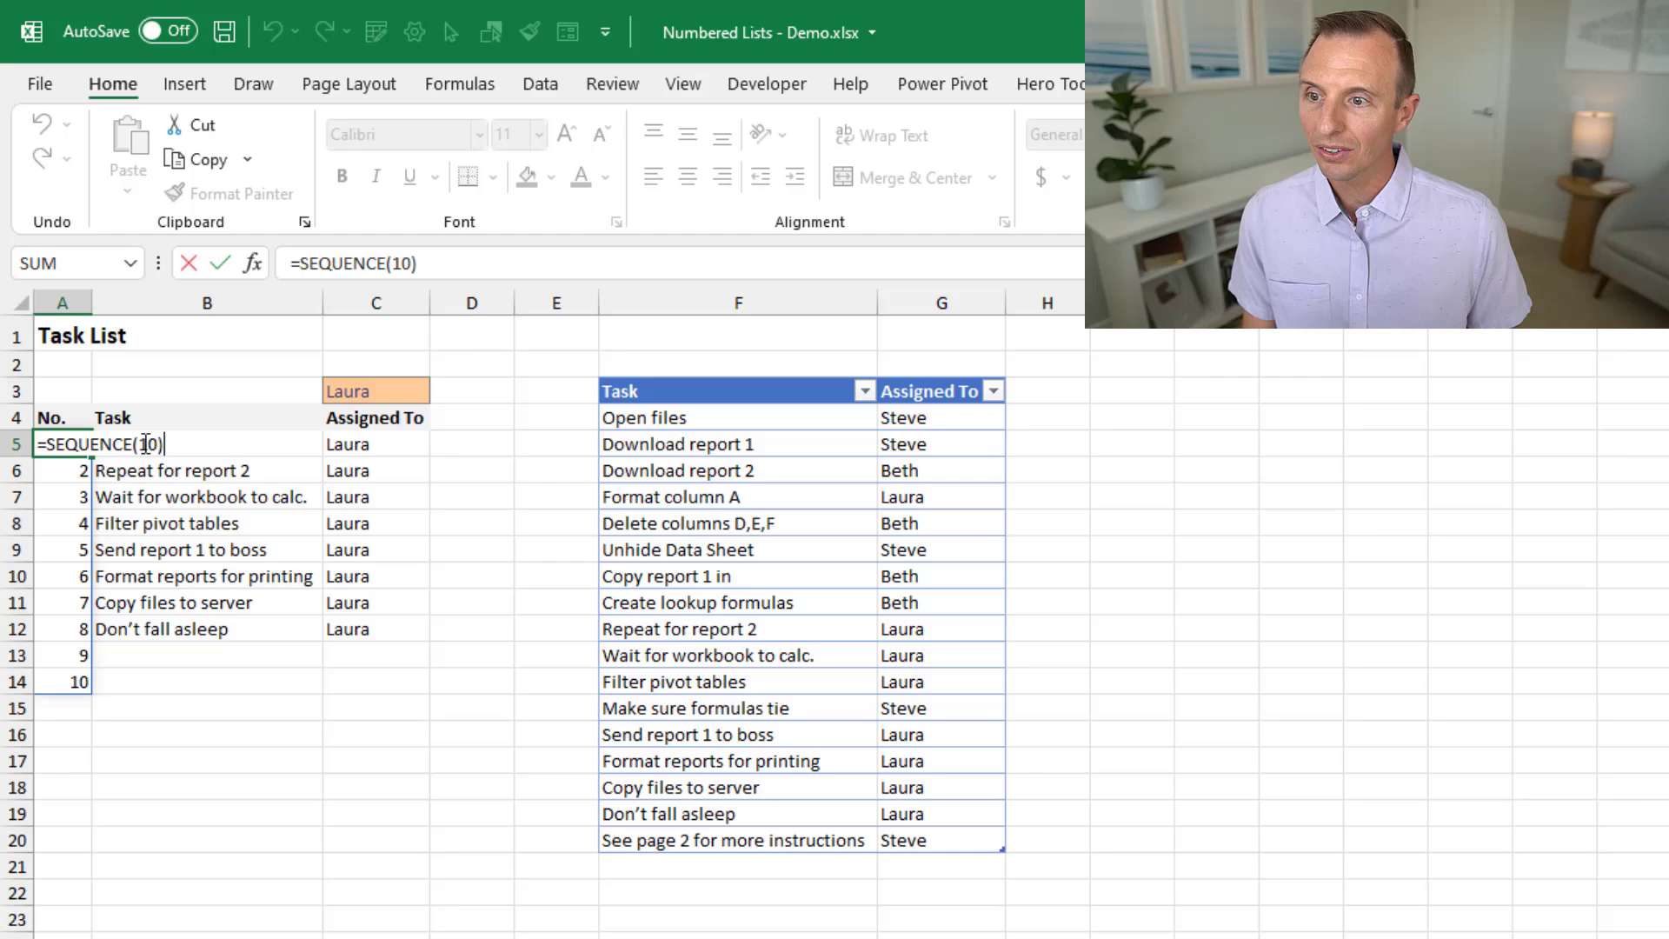
drag(145, 444, 161, 444)
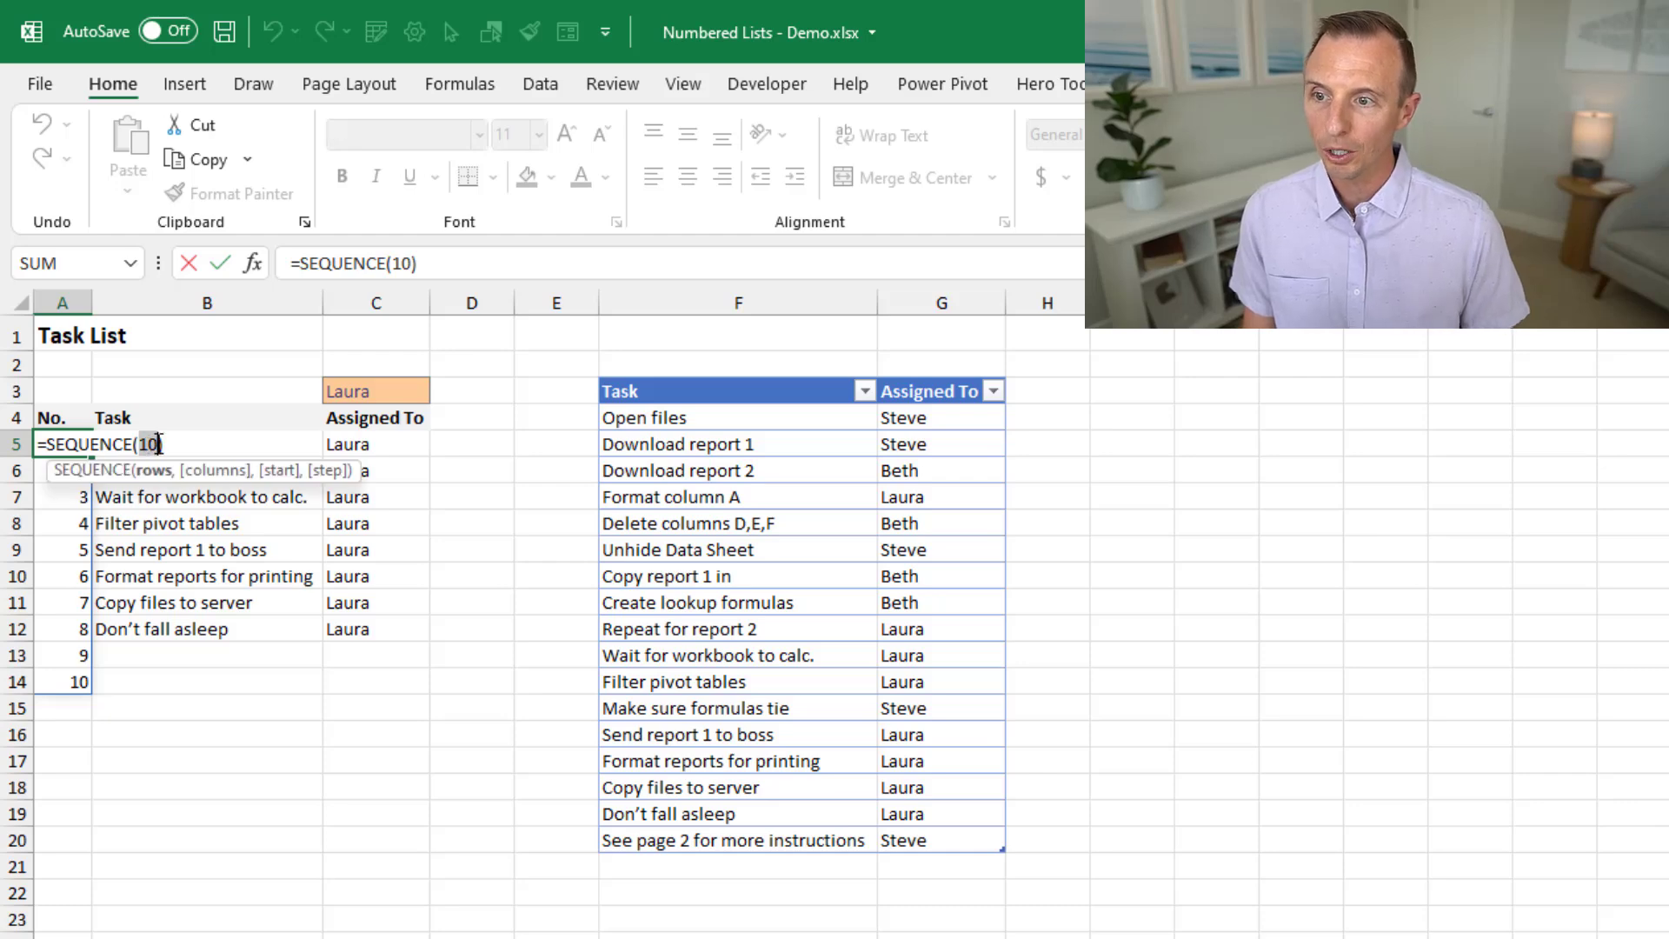
key(Delete)
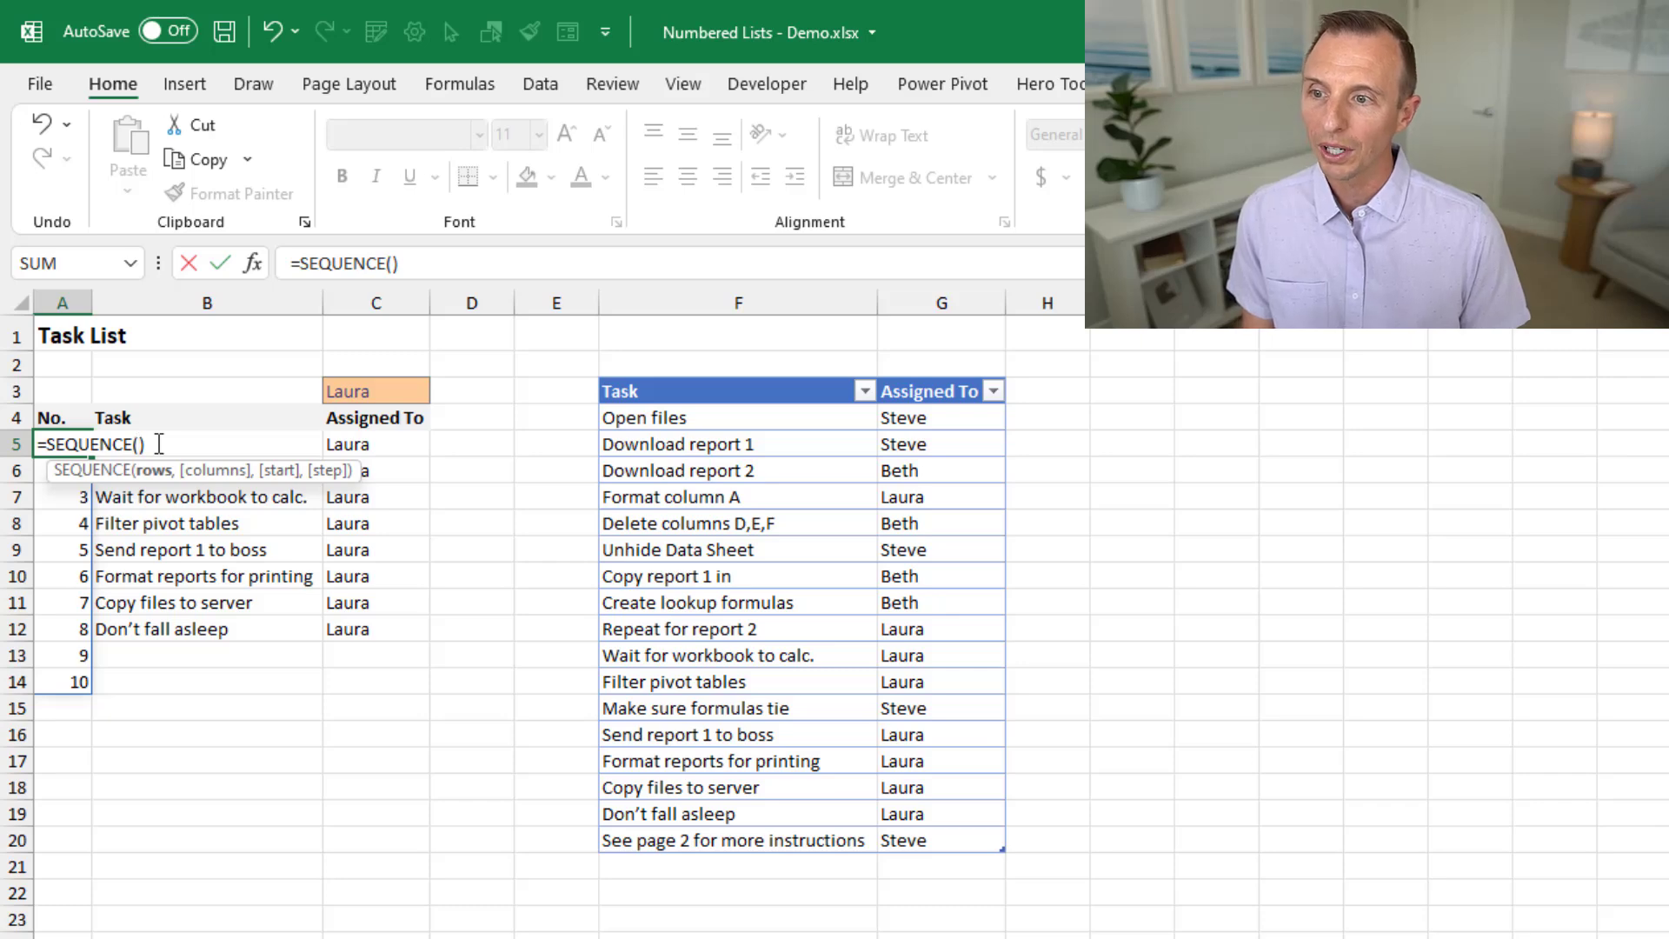
text(ROWS)
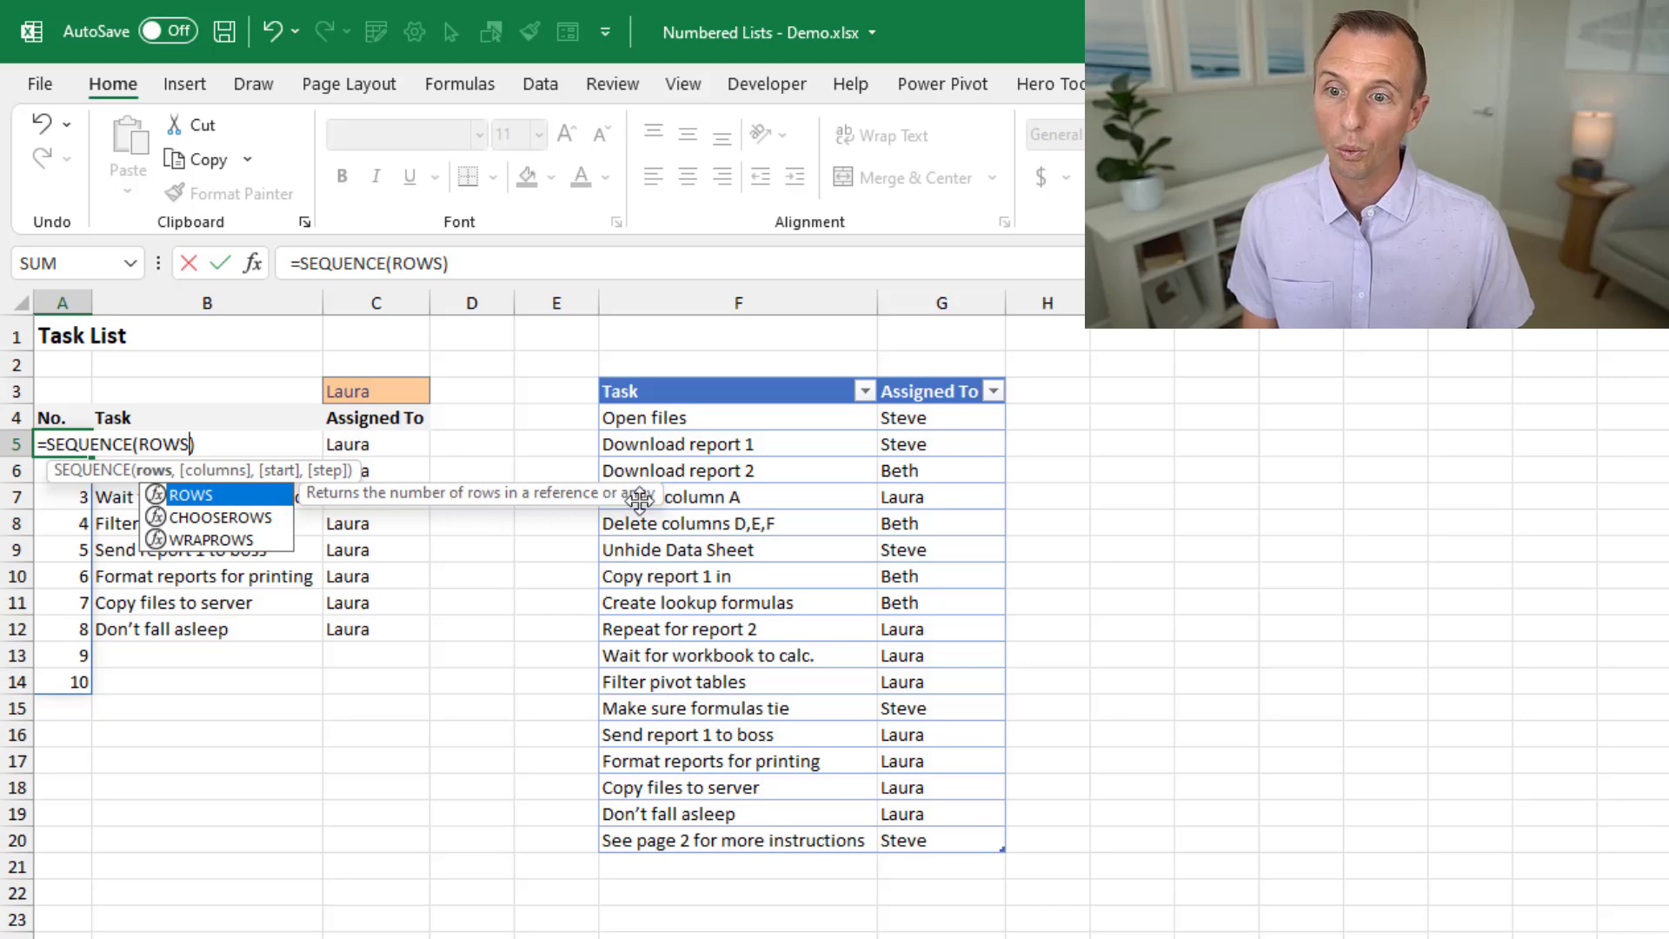
key(Tab)
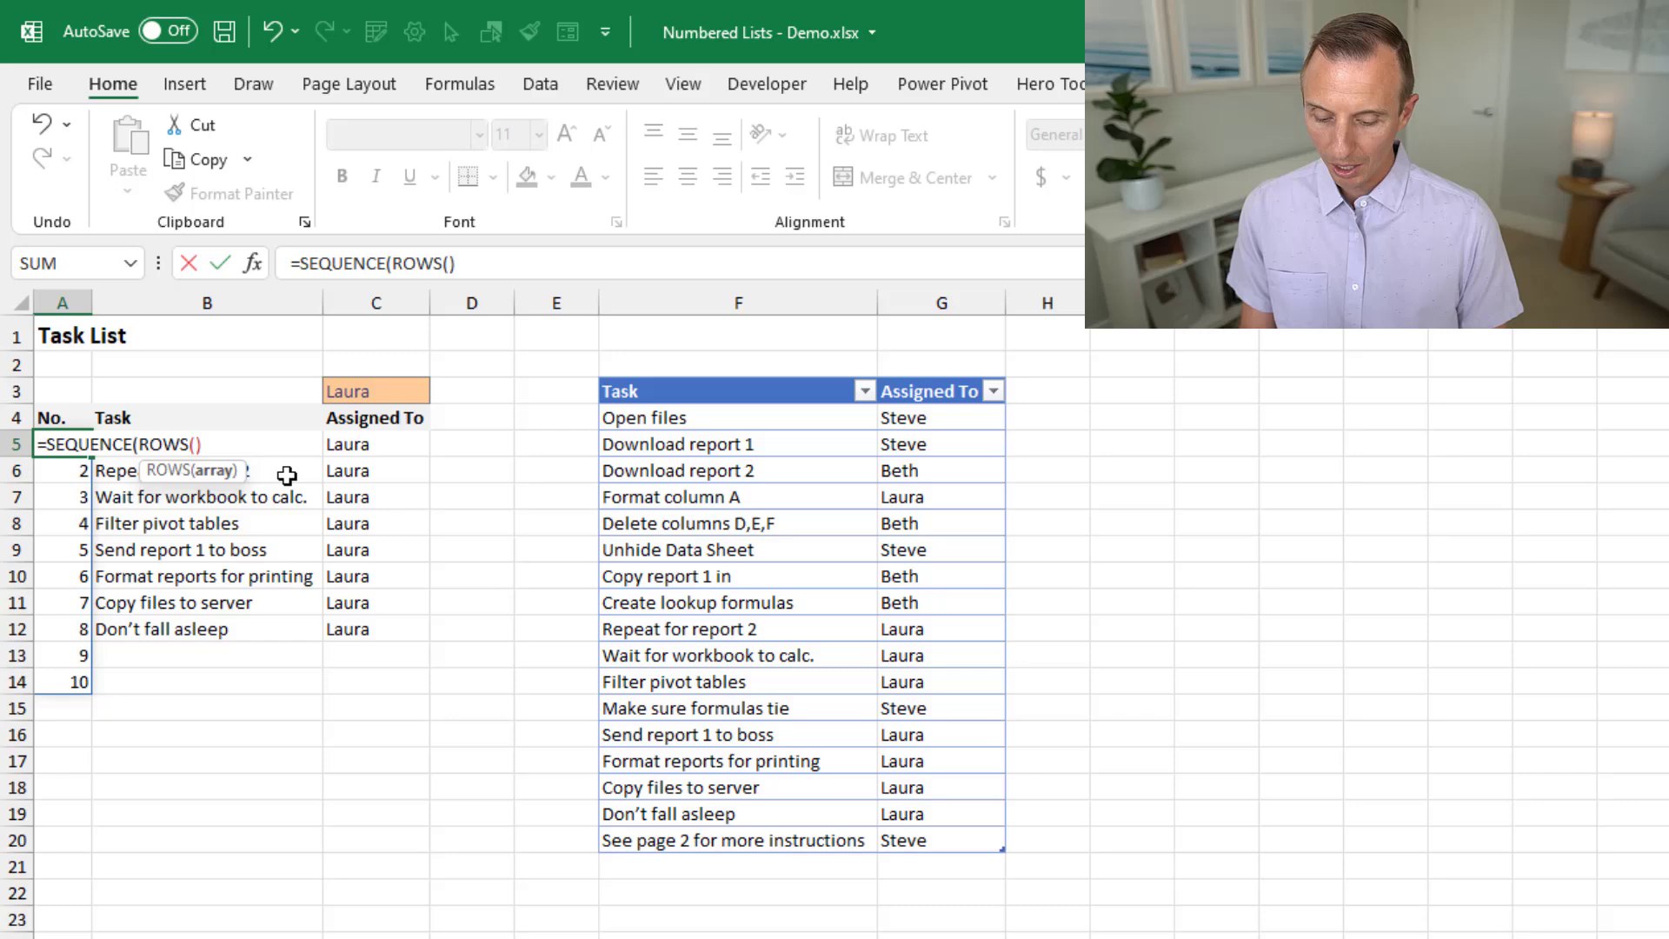
text(b5)
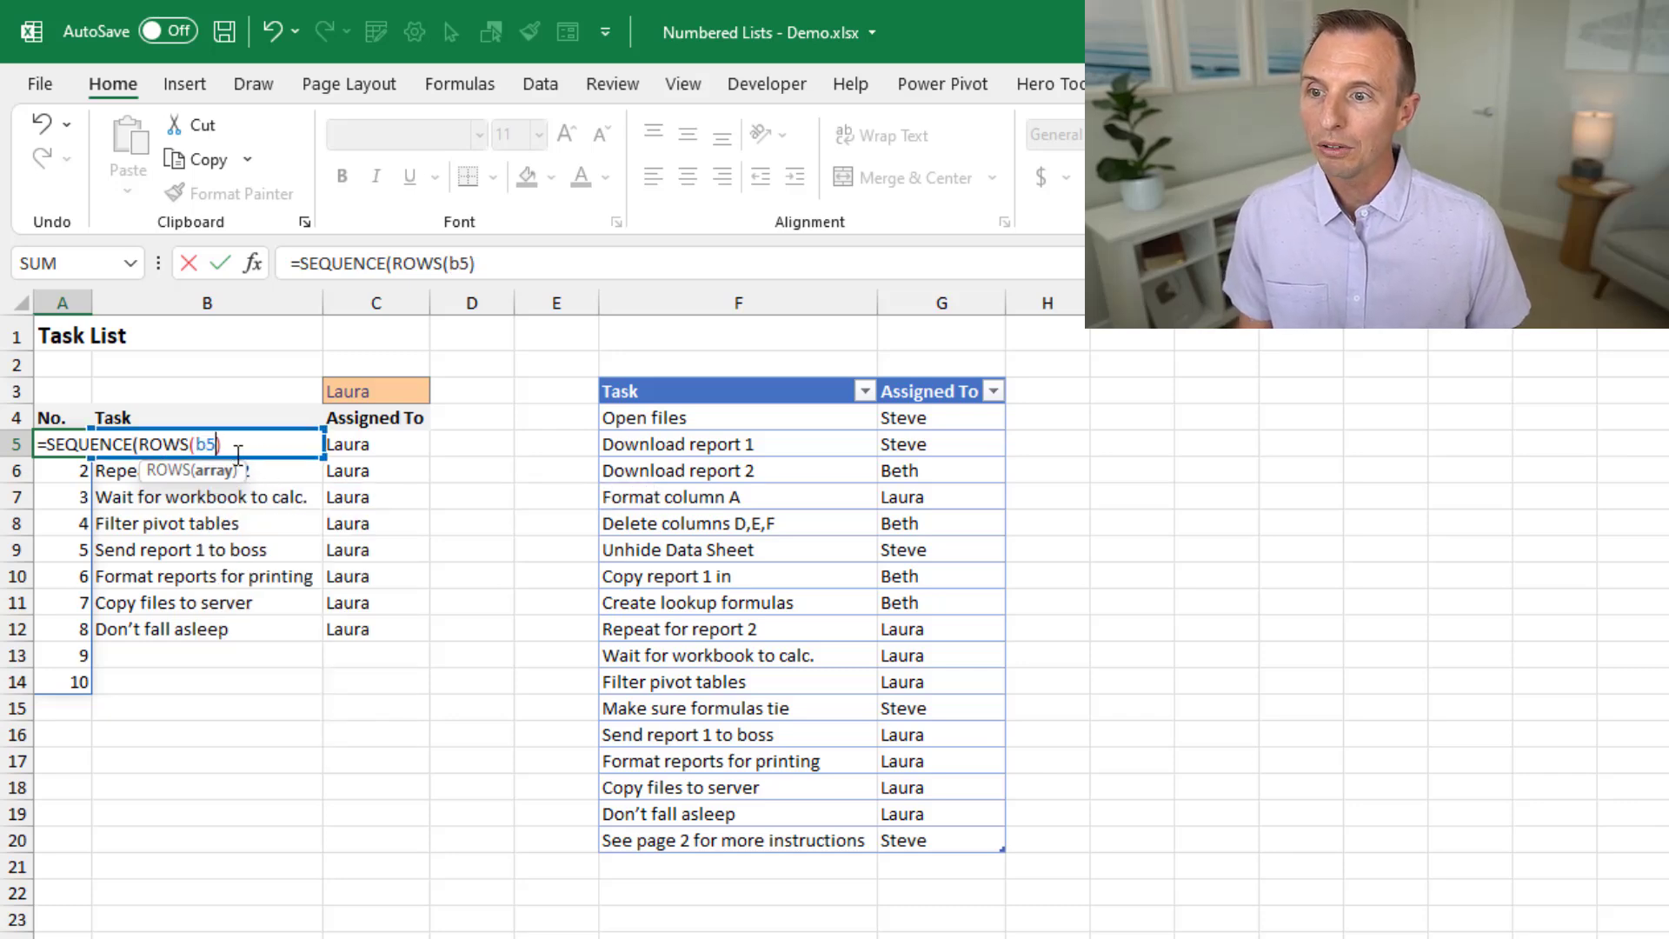
text(#)
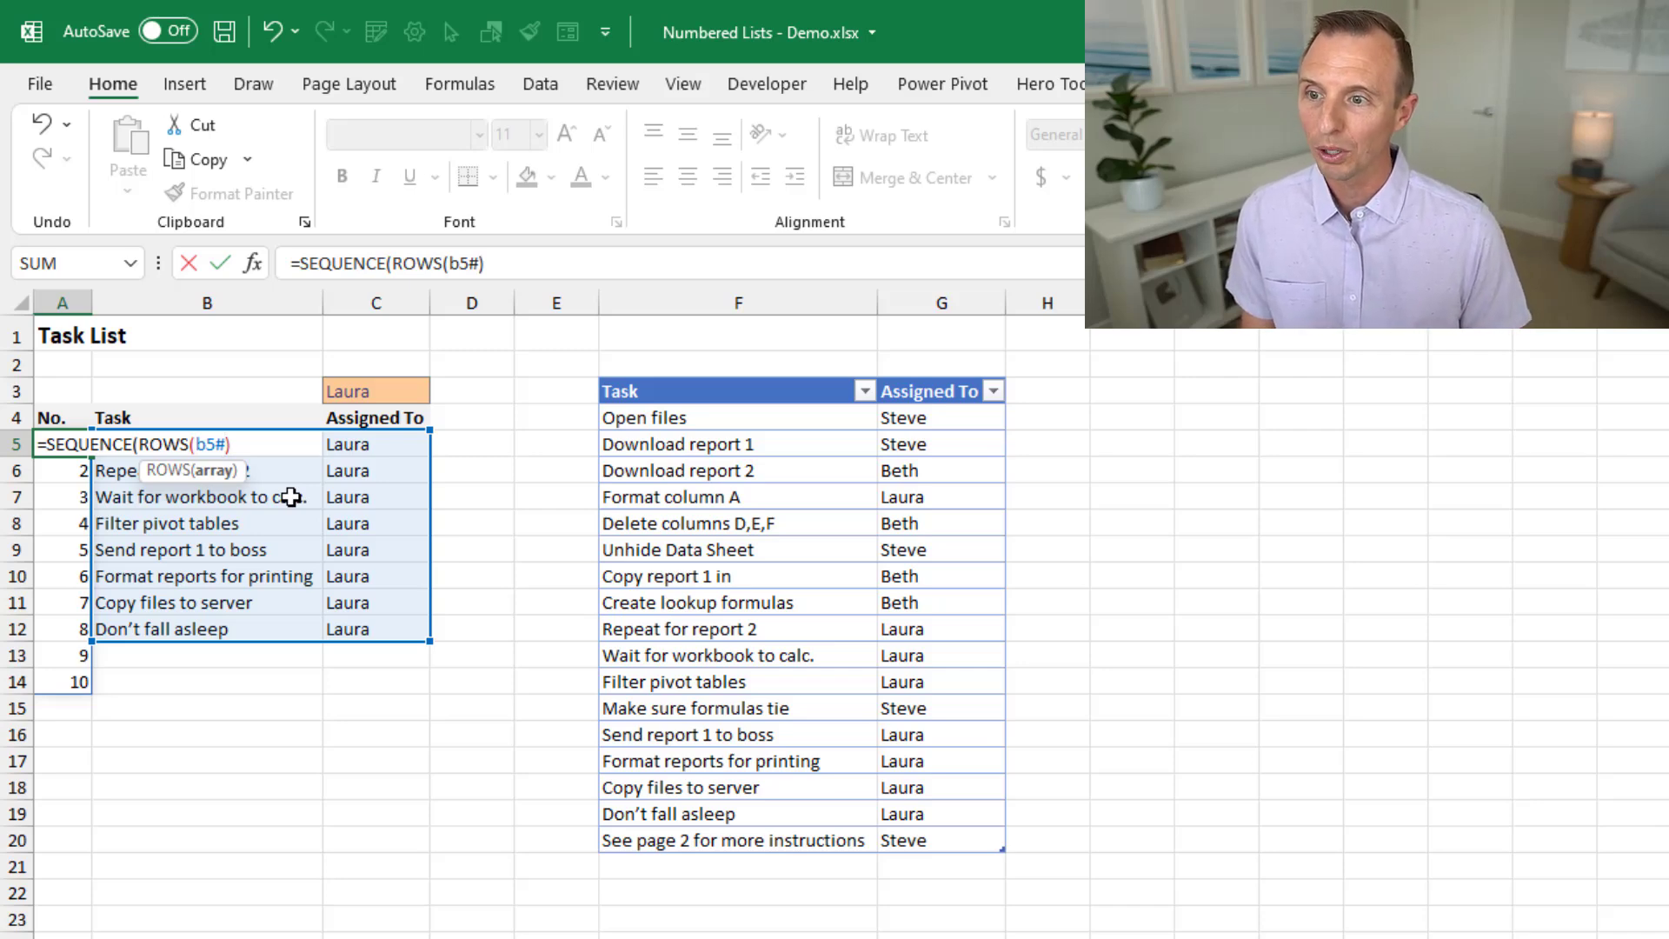
text())
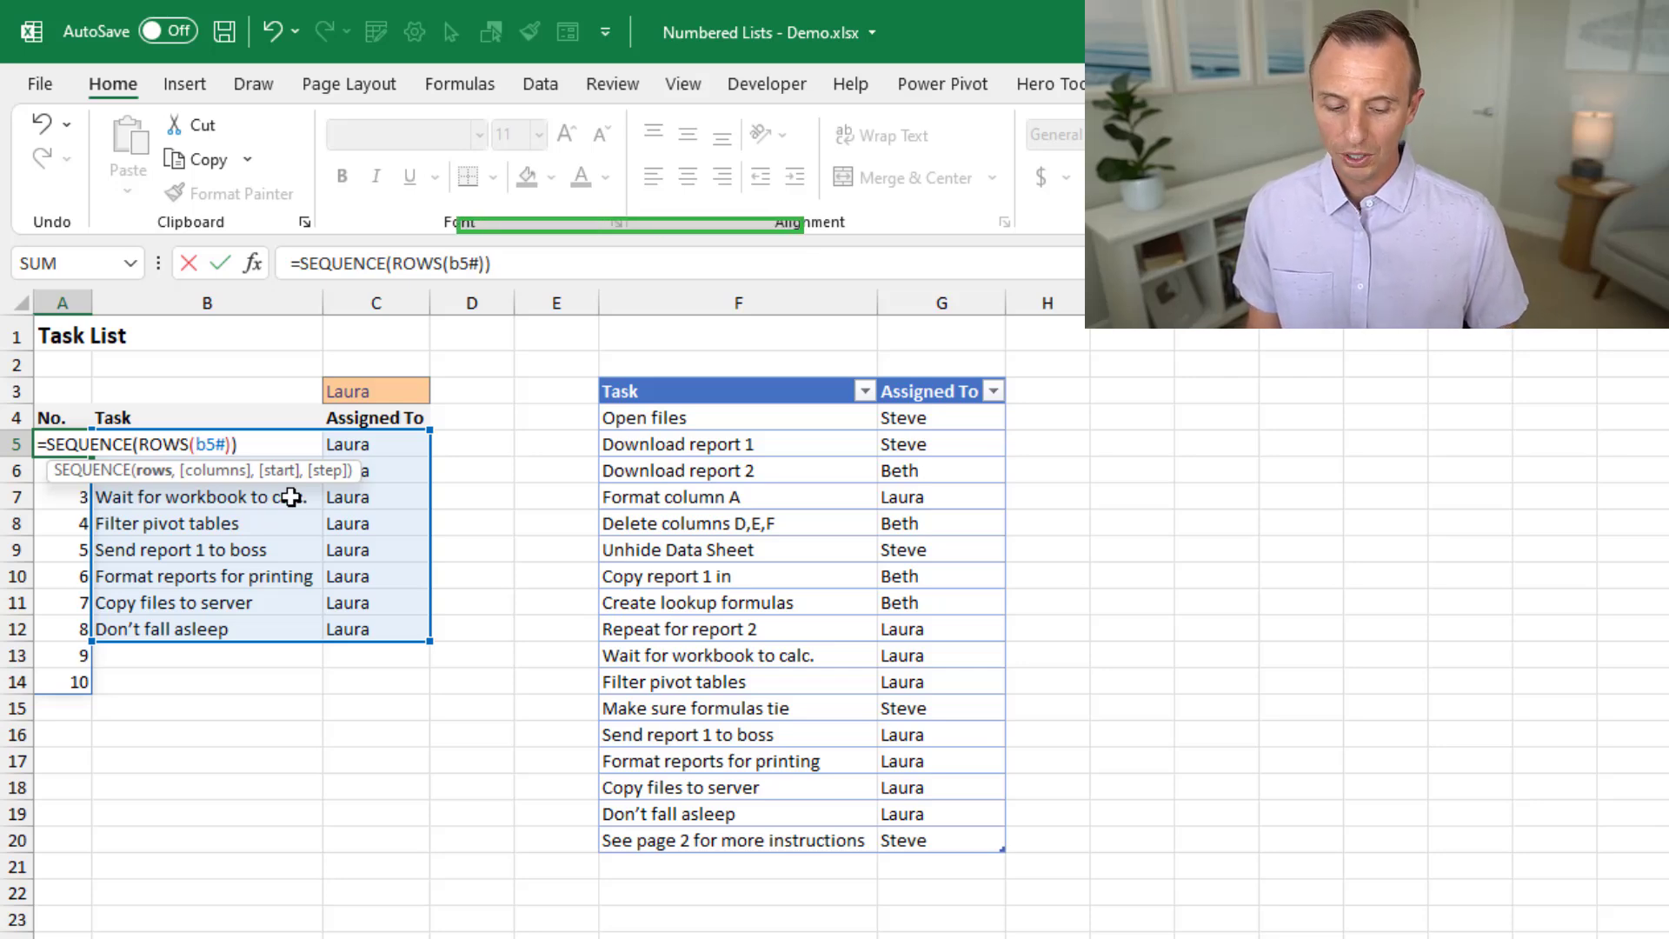
key(Return)
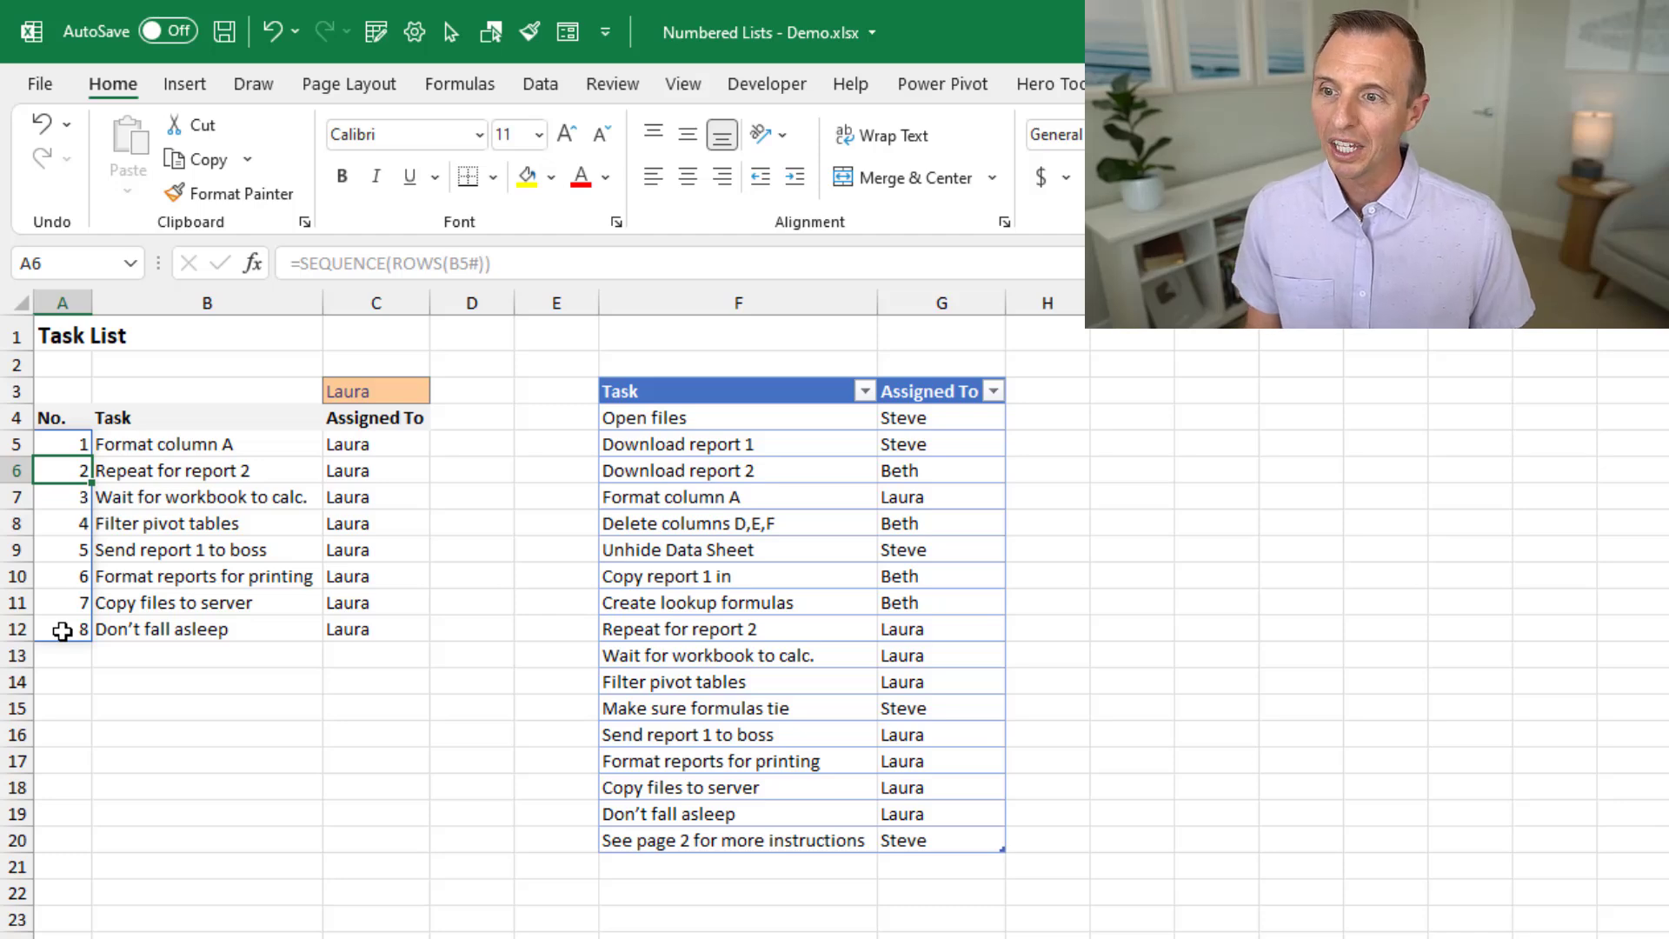
Choose Beth in the C3 drop-down and confirm column A now numbers 1 to 4
click(396, 387)
click(442, 391)
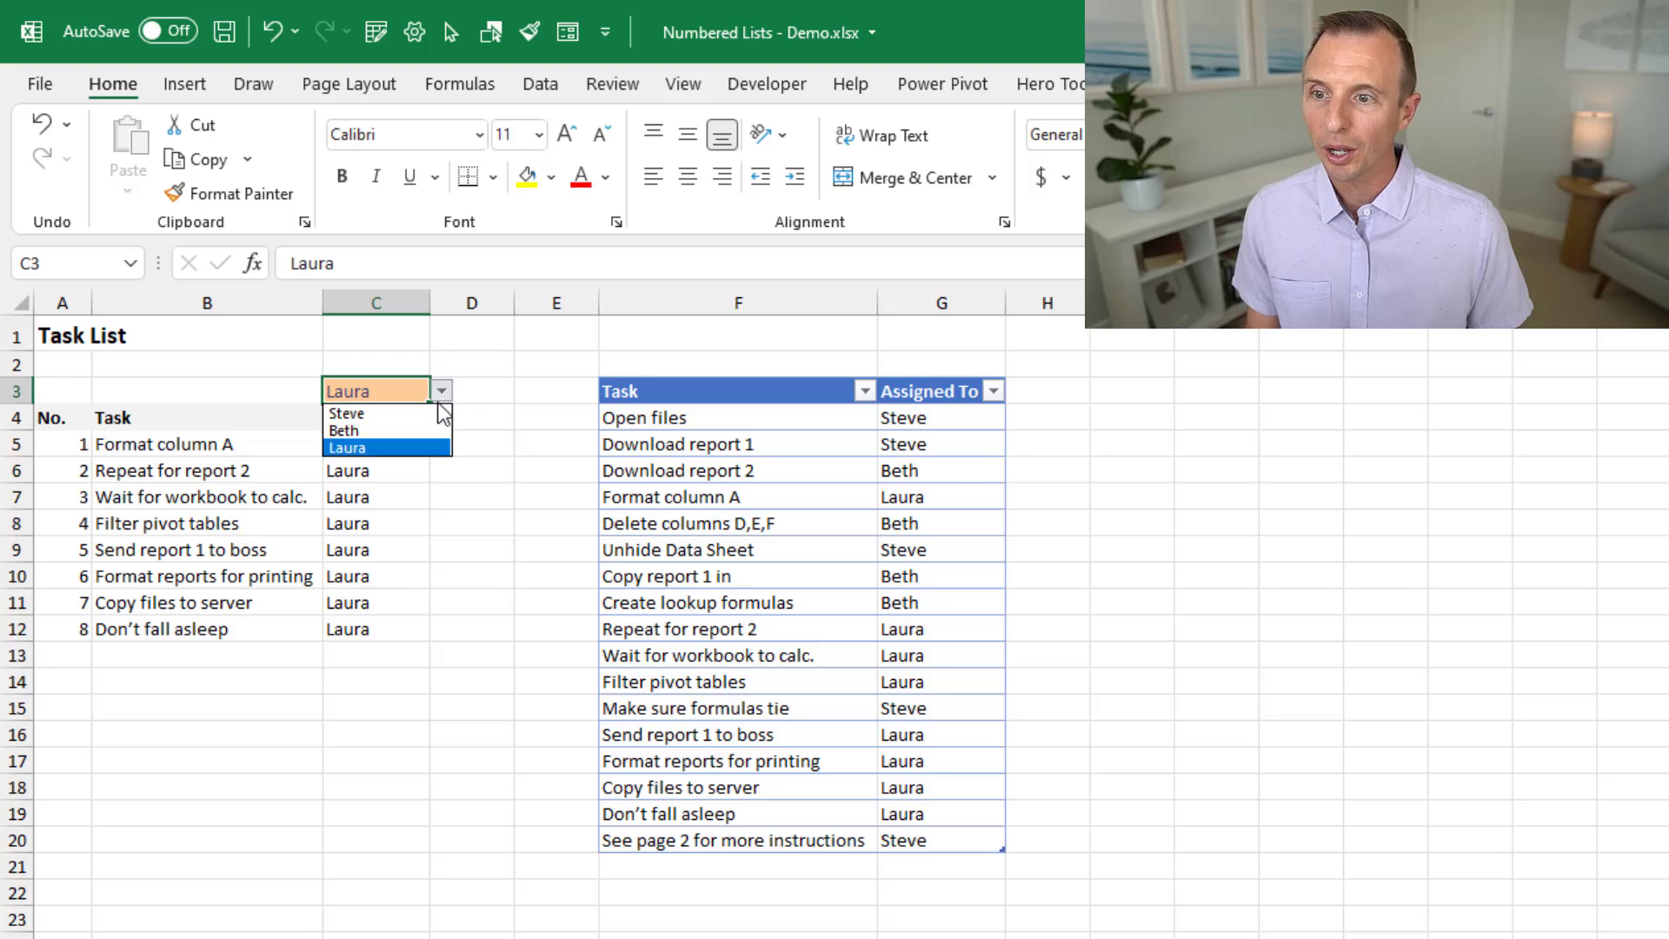
click(358, 431)
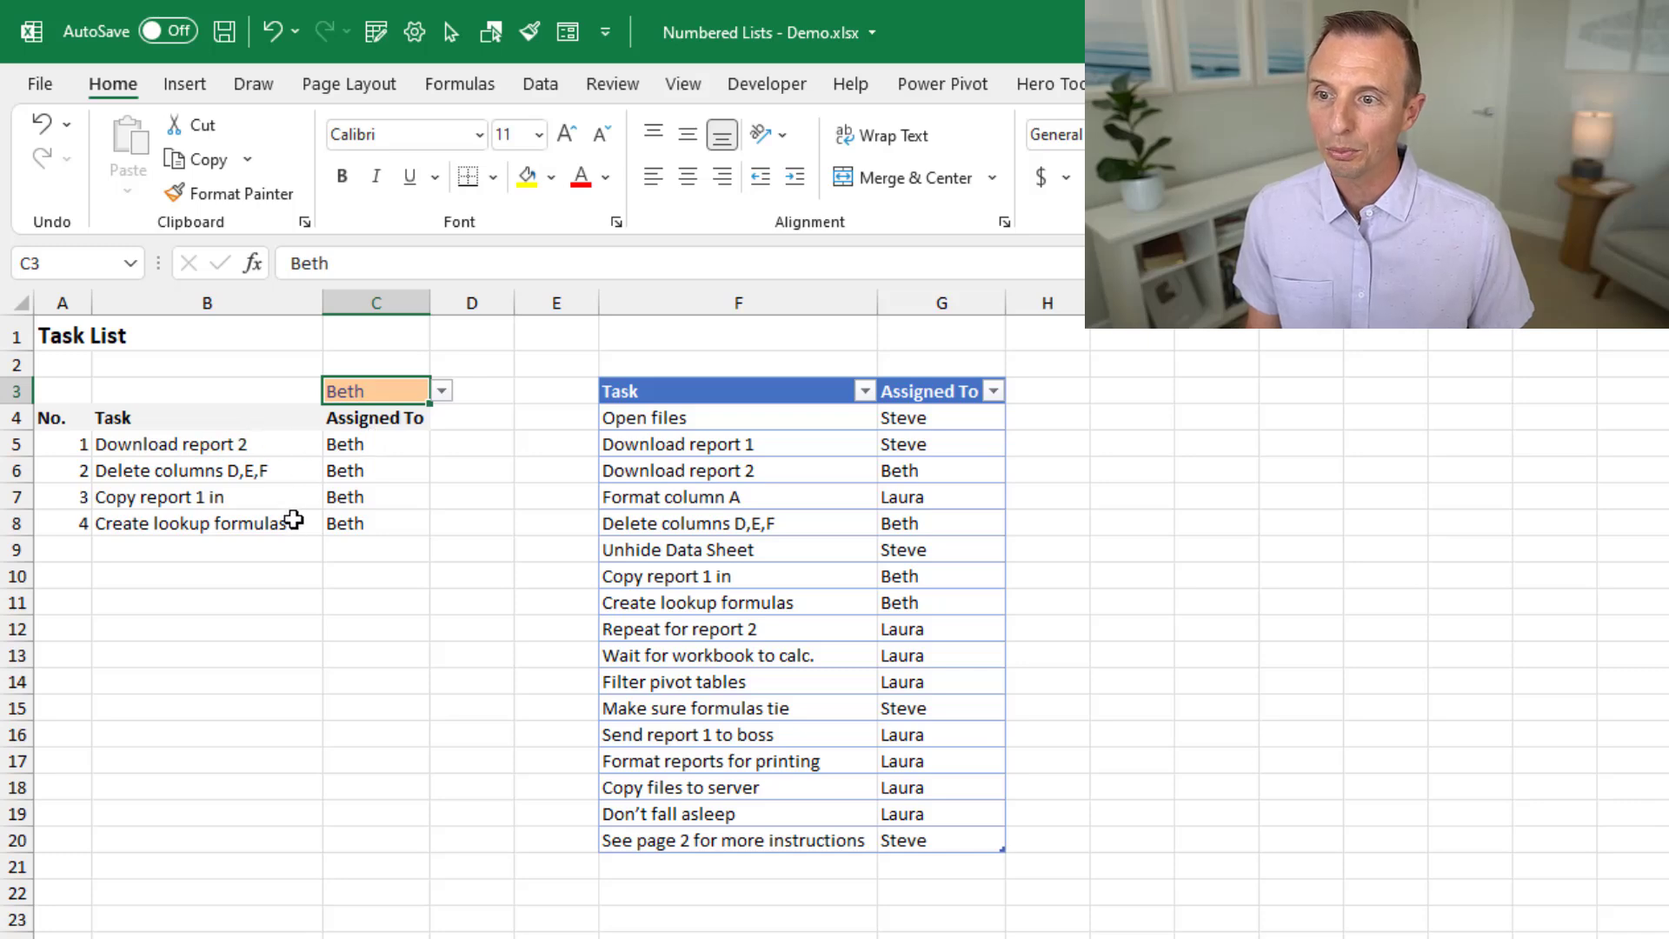
click(67, 447)
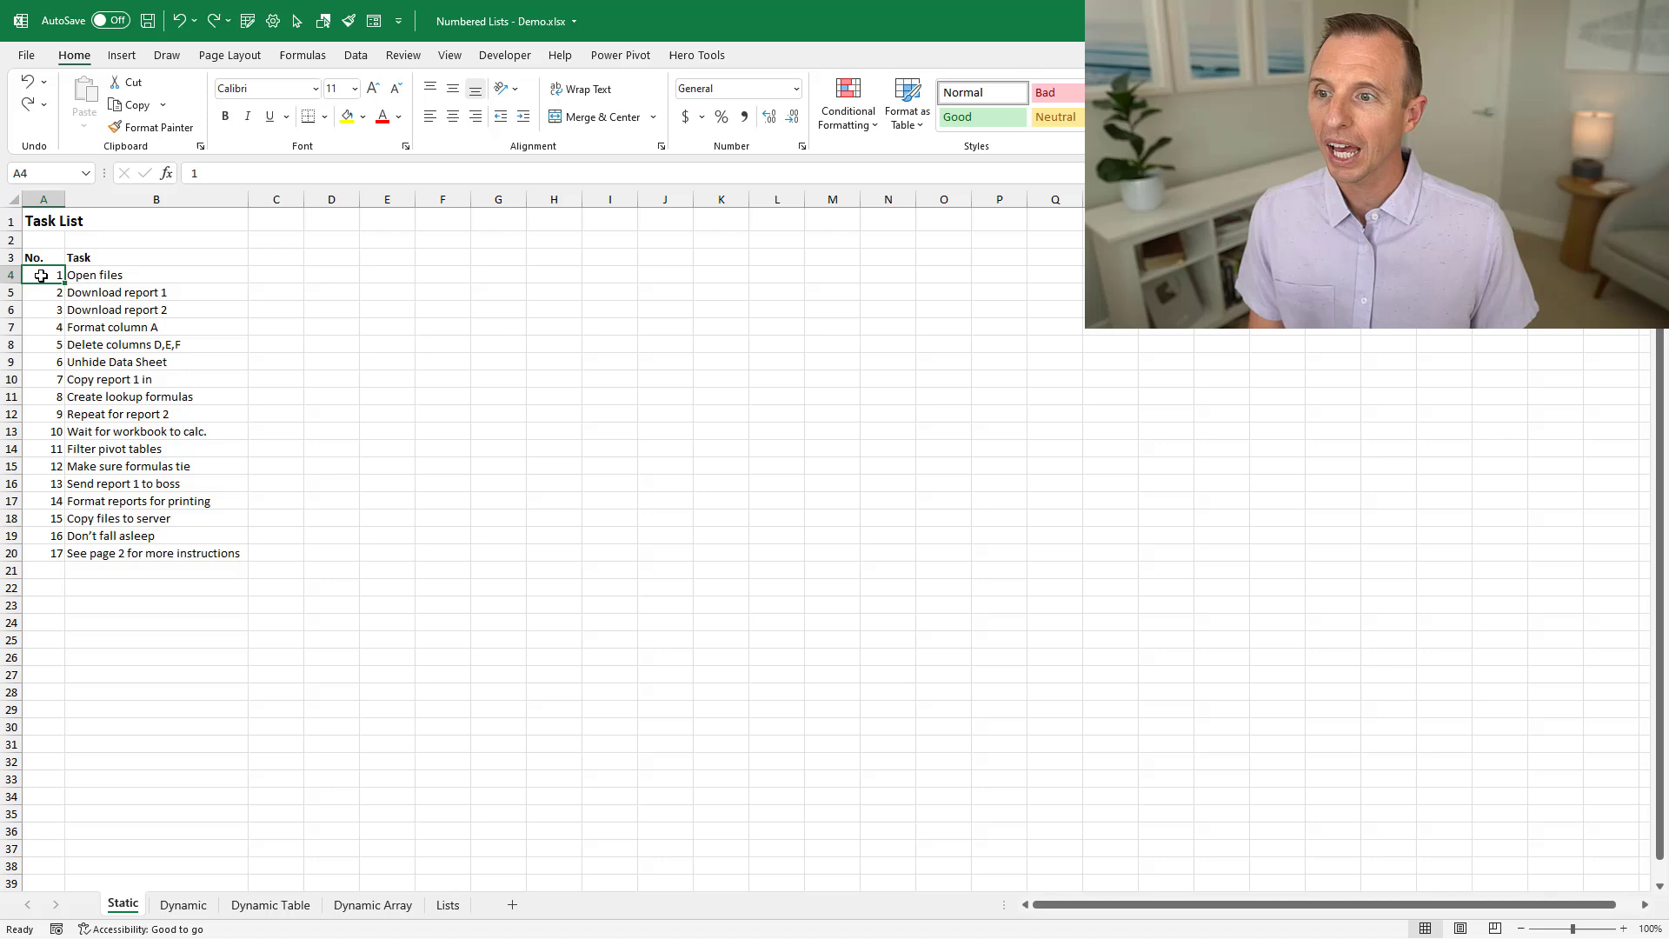
Select the task numbers in A4:A20 and bring up their shortcut menu
drag(41, 276, 41, 557)
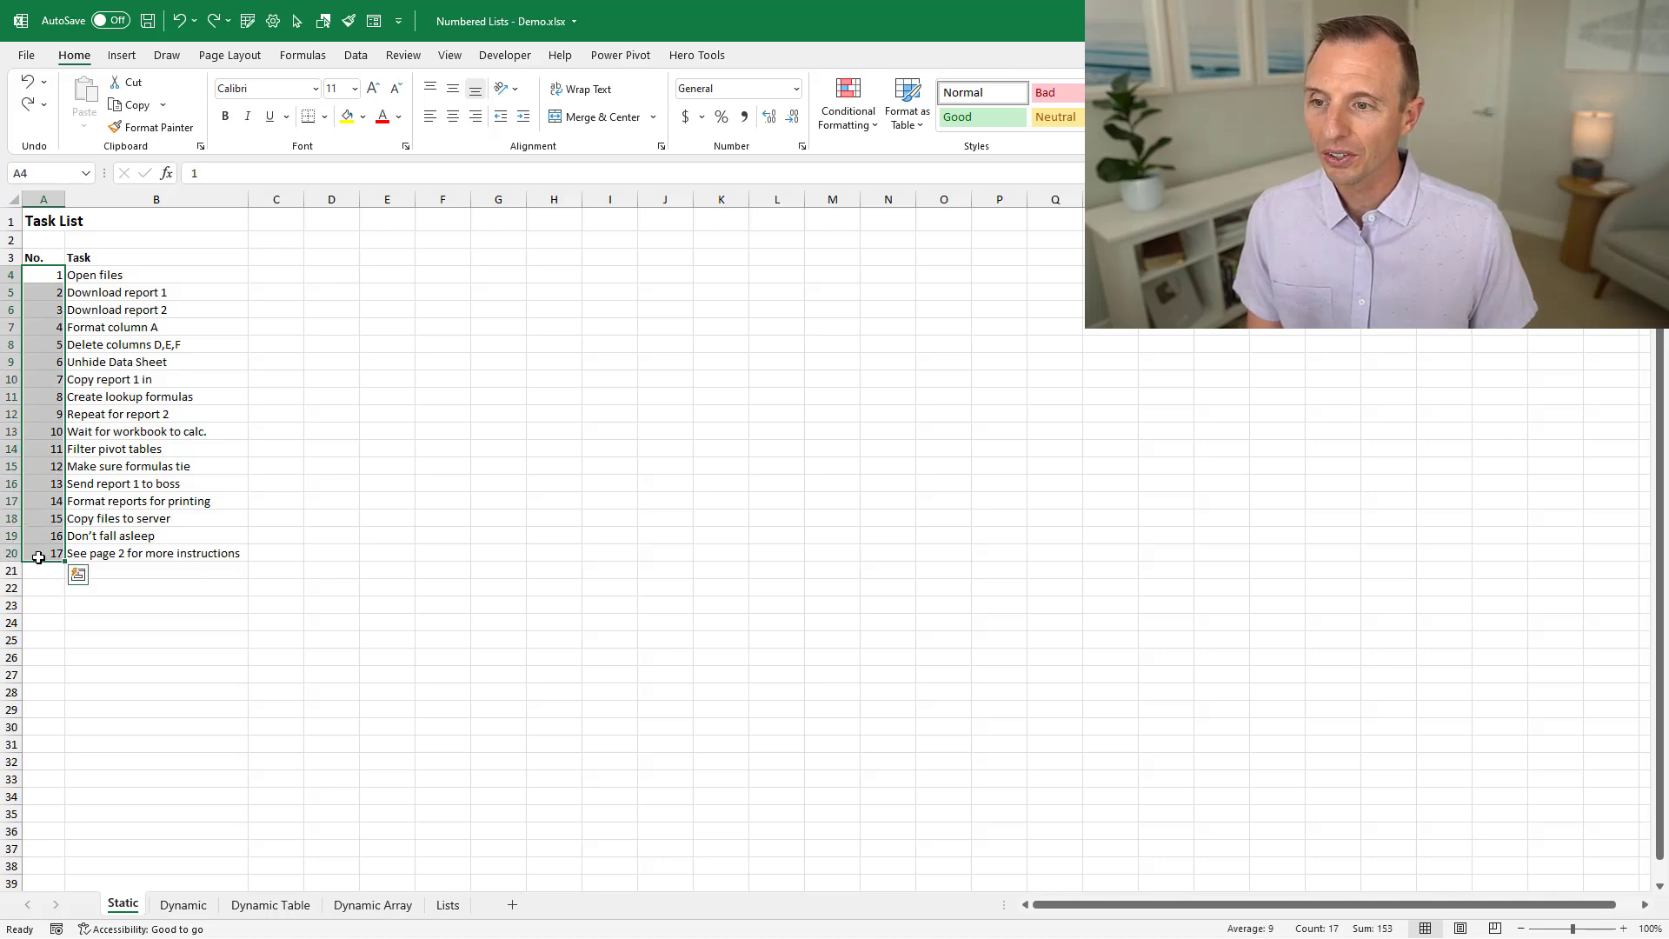
right_click(43, 306)
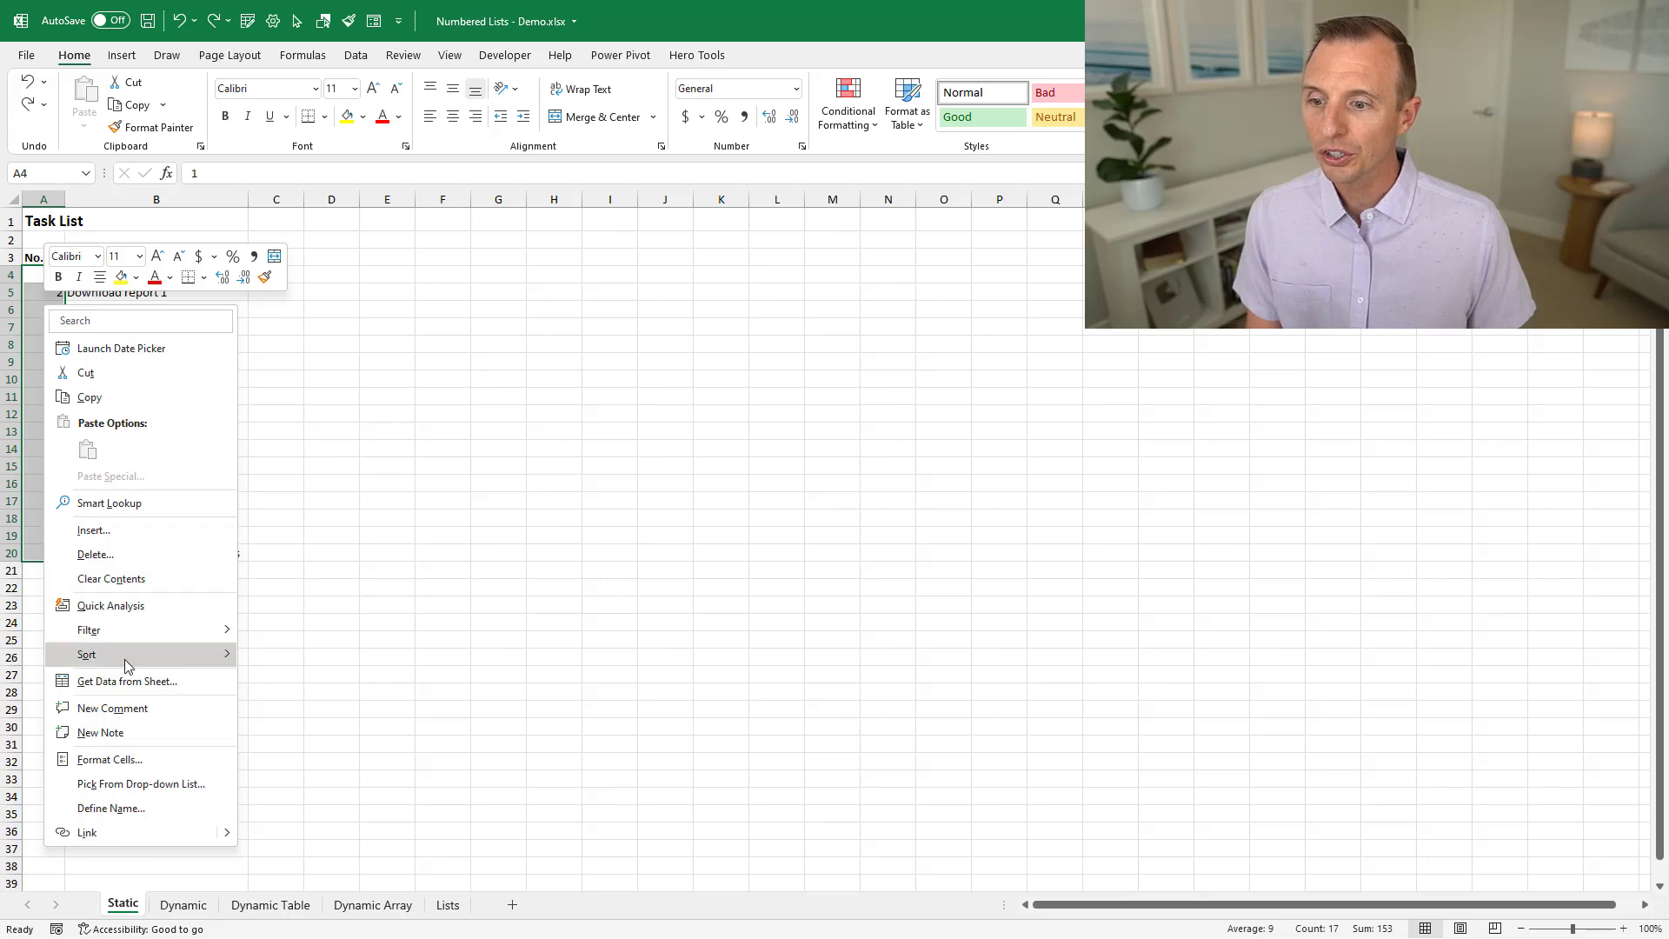
Give A4:A20 the custom number format 0. so tasks read 1. through 17
click(124, 759)
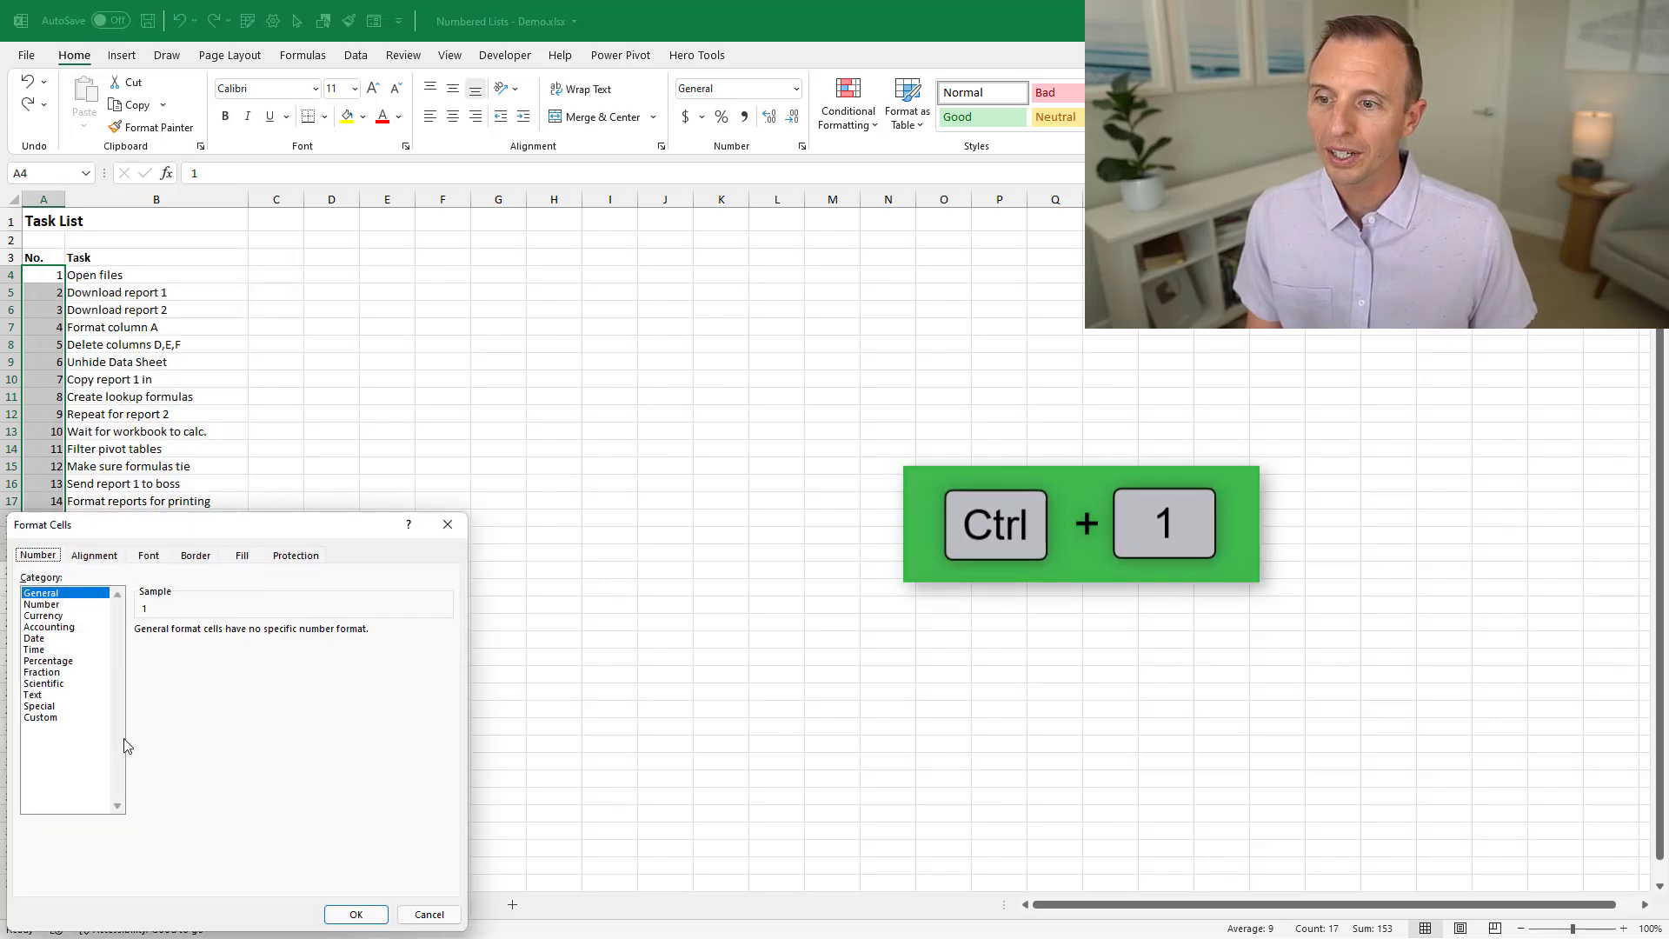
drag(135, 529, 268, 212)
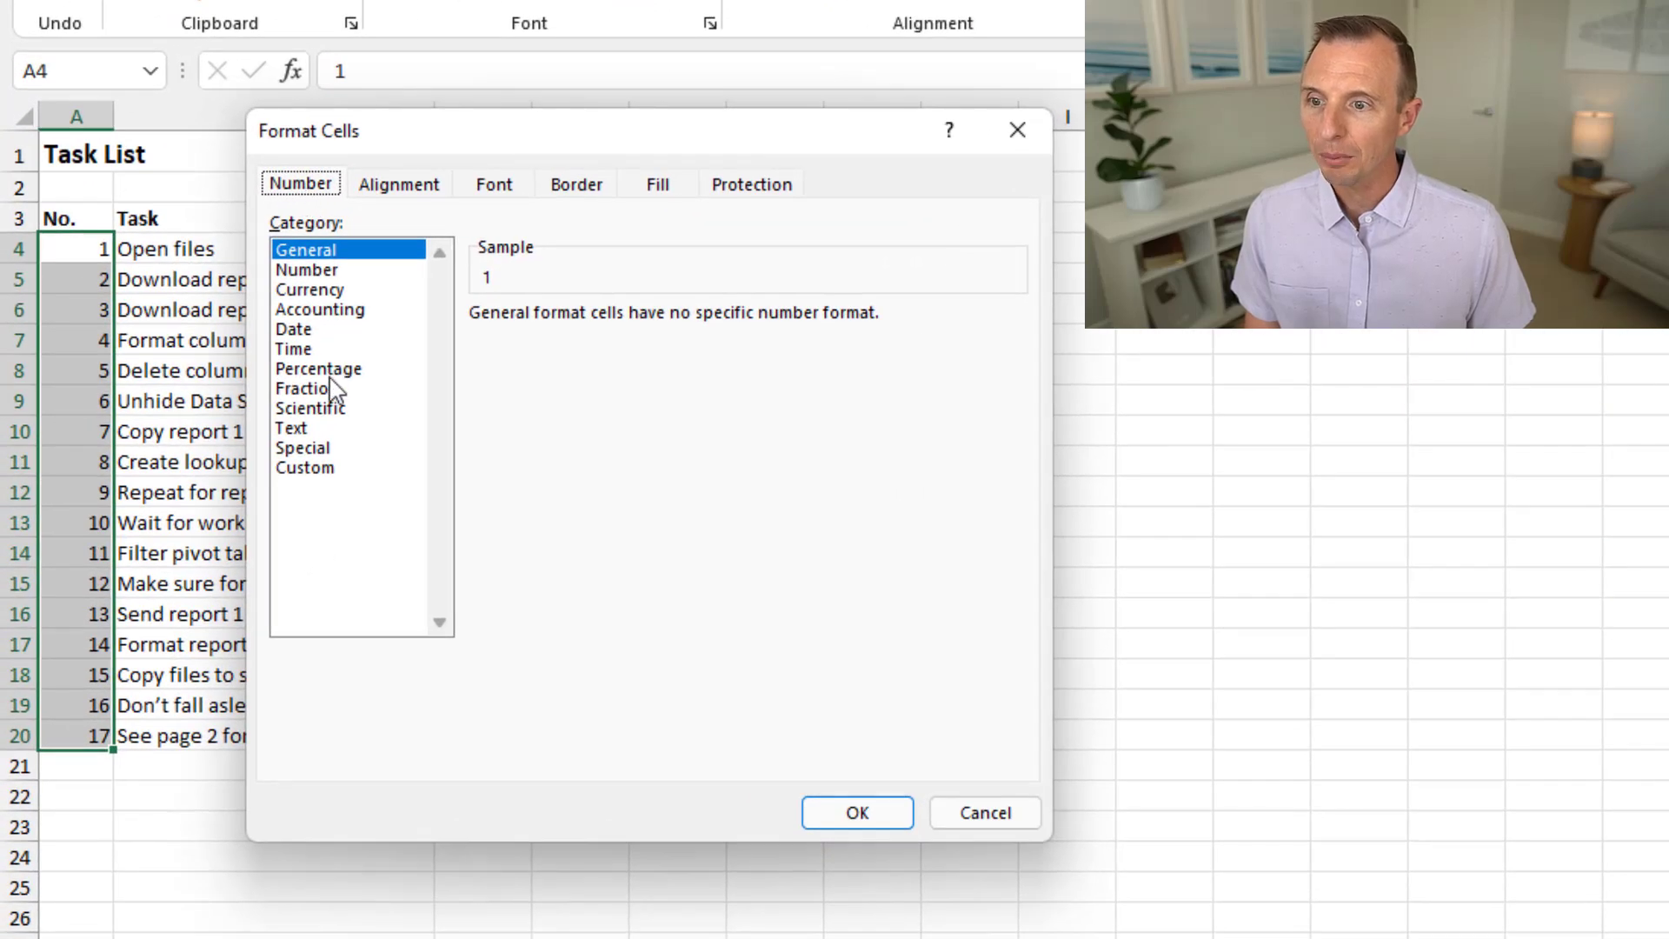
click(320, 470)
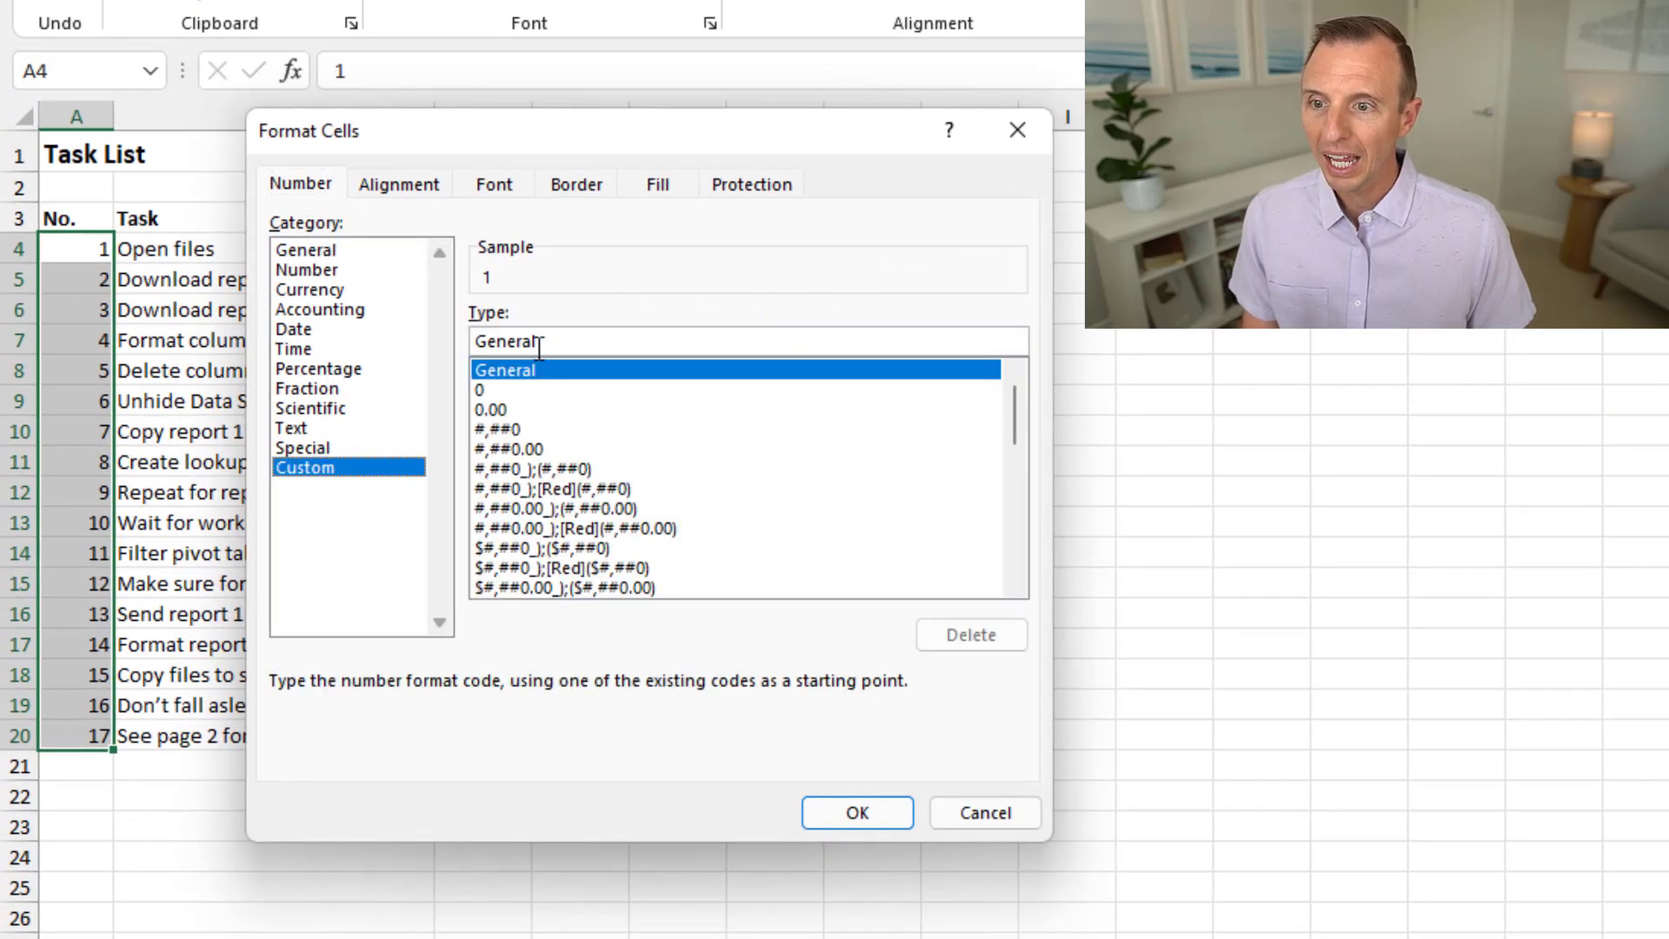
drag(543, 342, 466, 342)
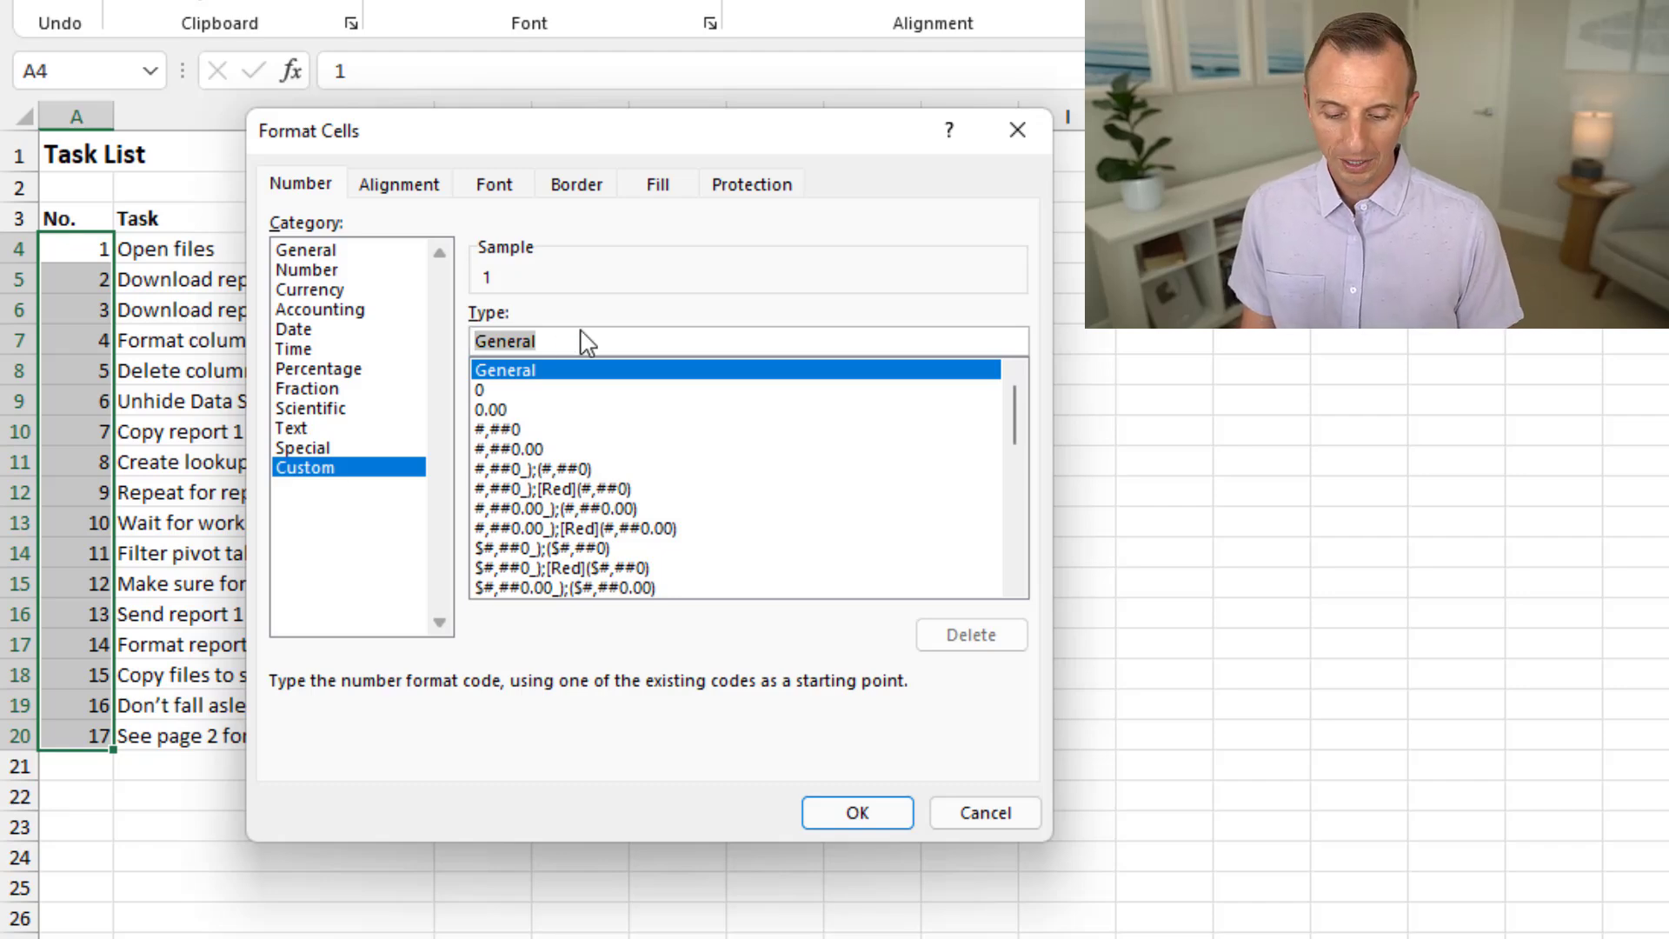
text(0)
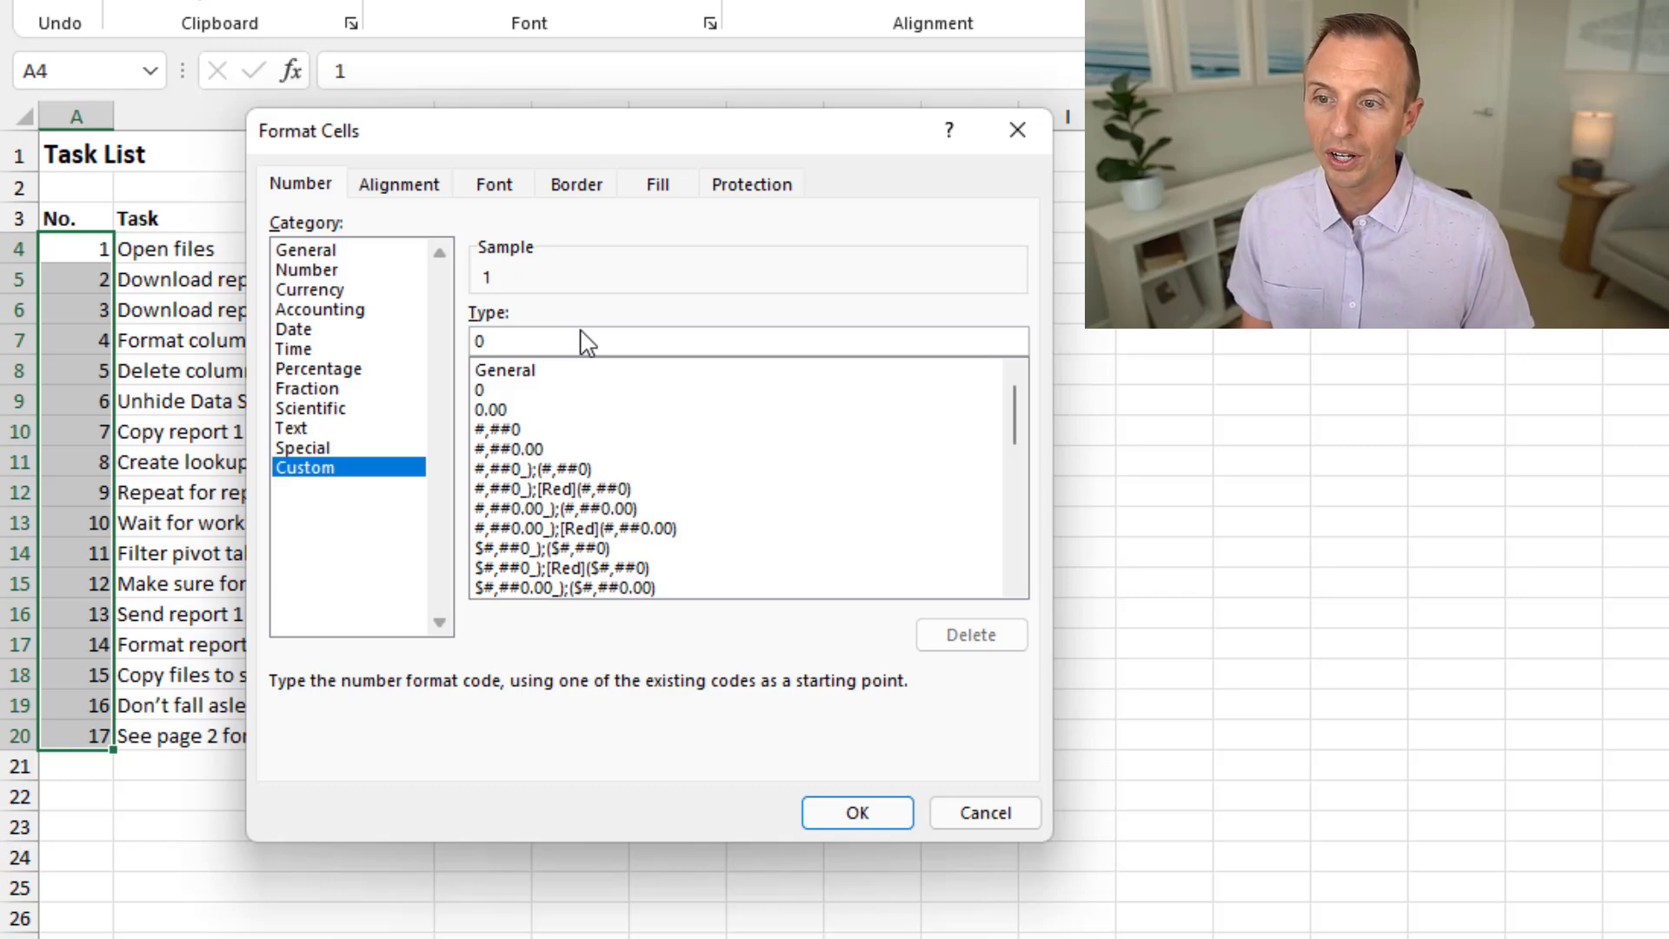
text(.)
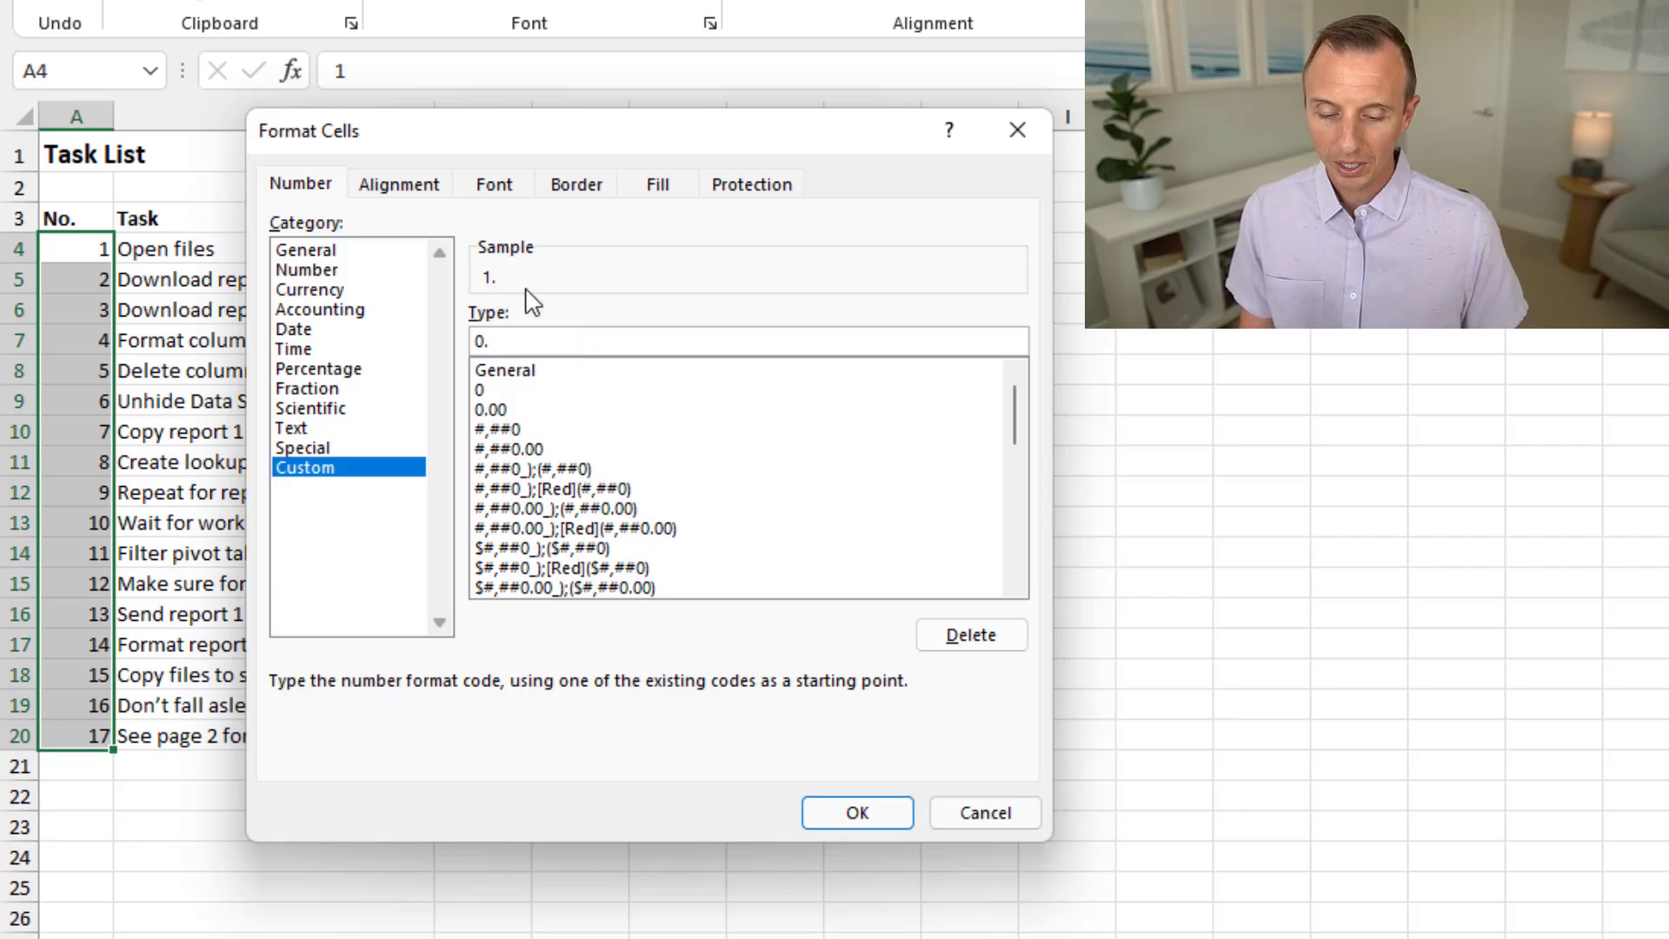
key(BackSpace)
text())
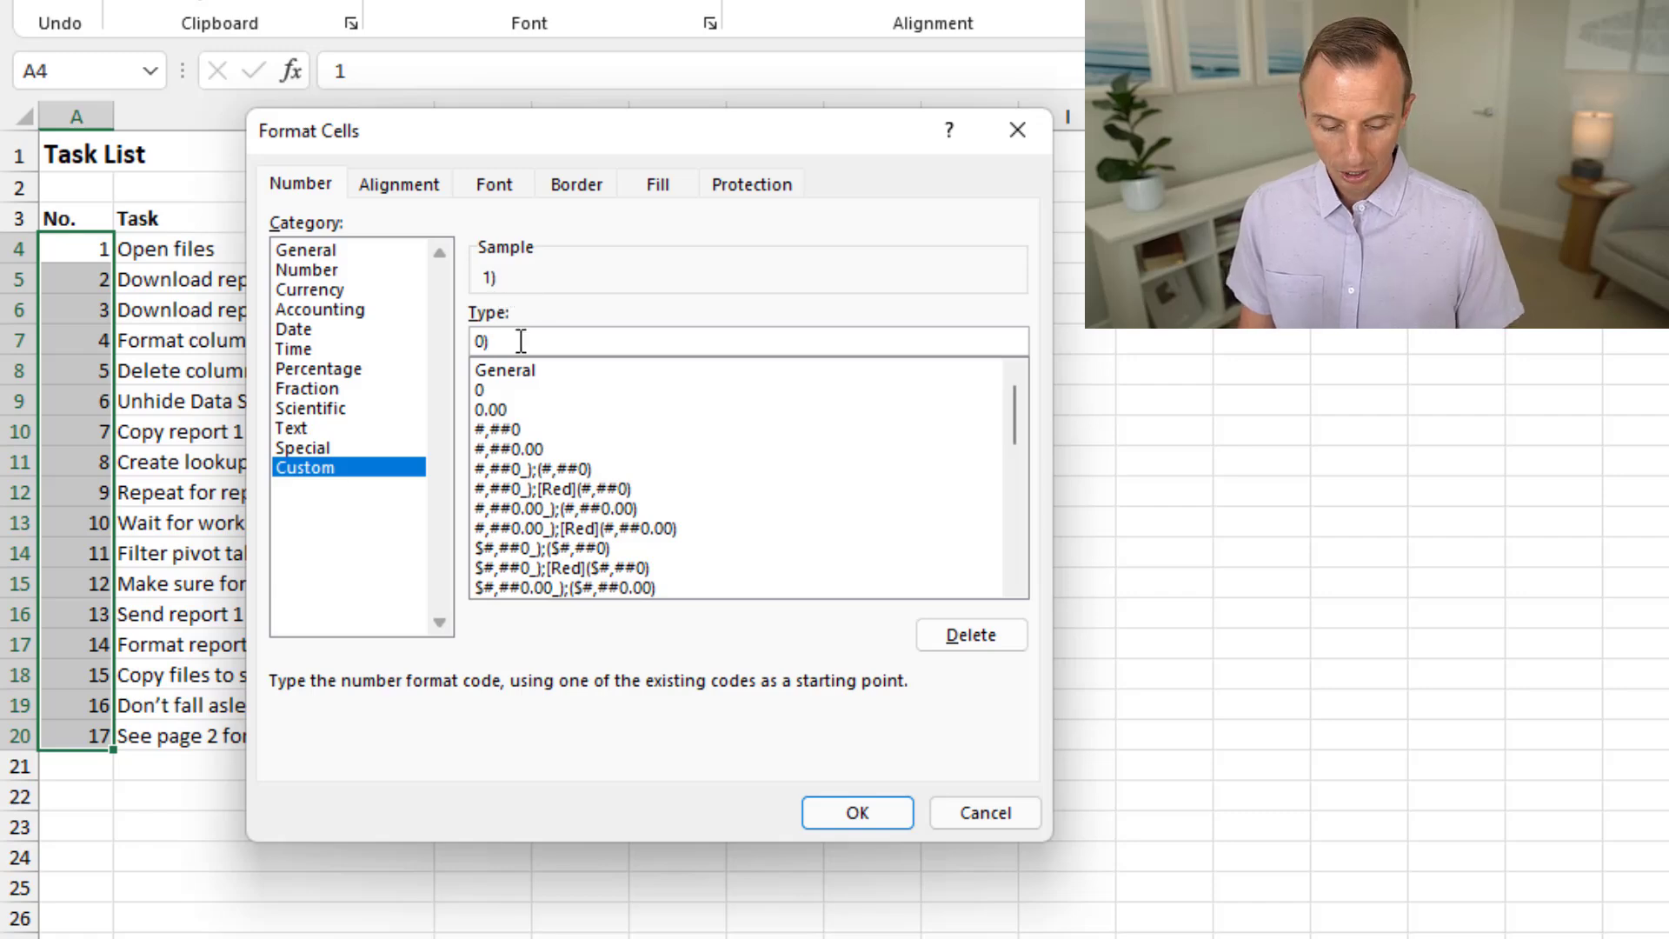
key(BackSpace)
text(.)
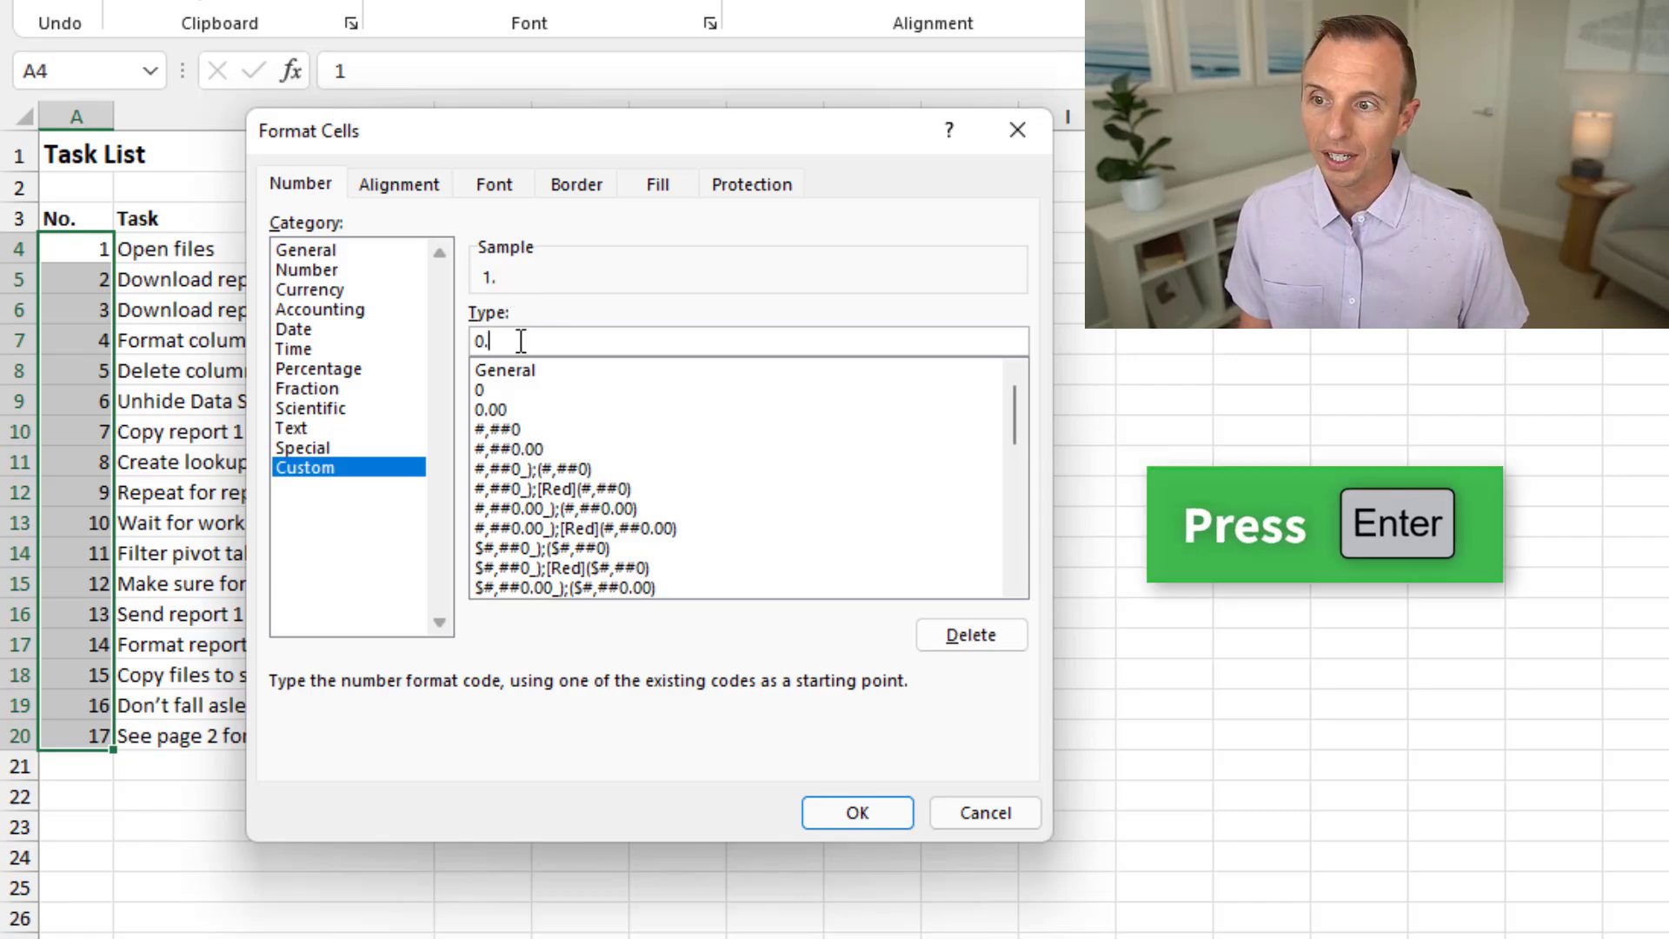
key(Return)
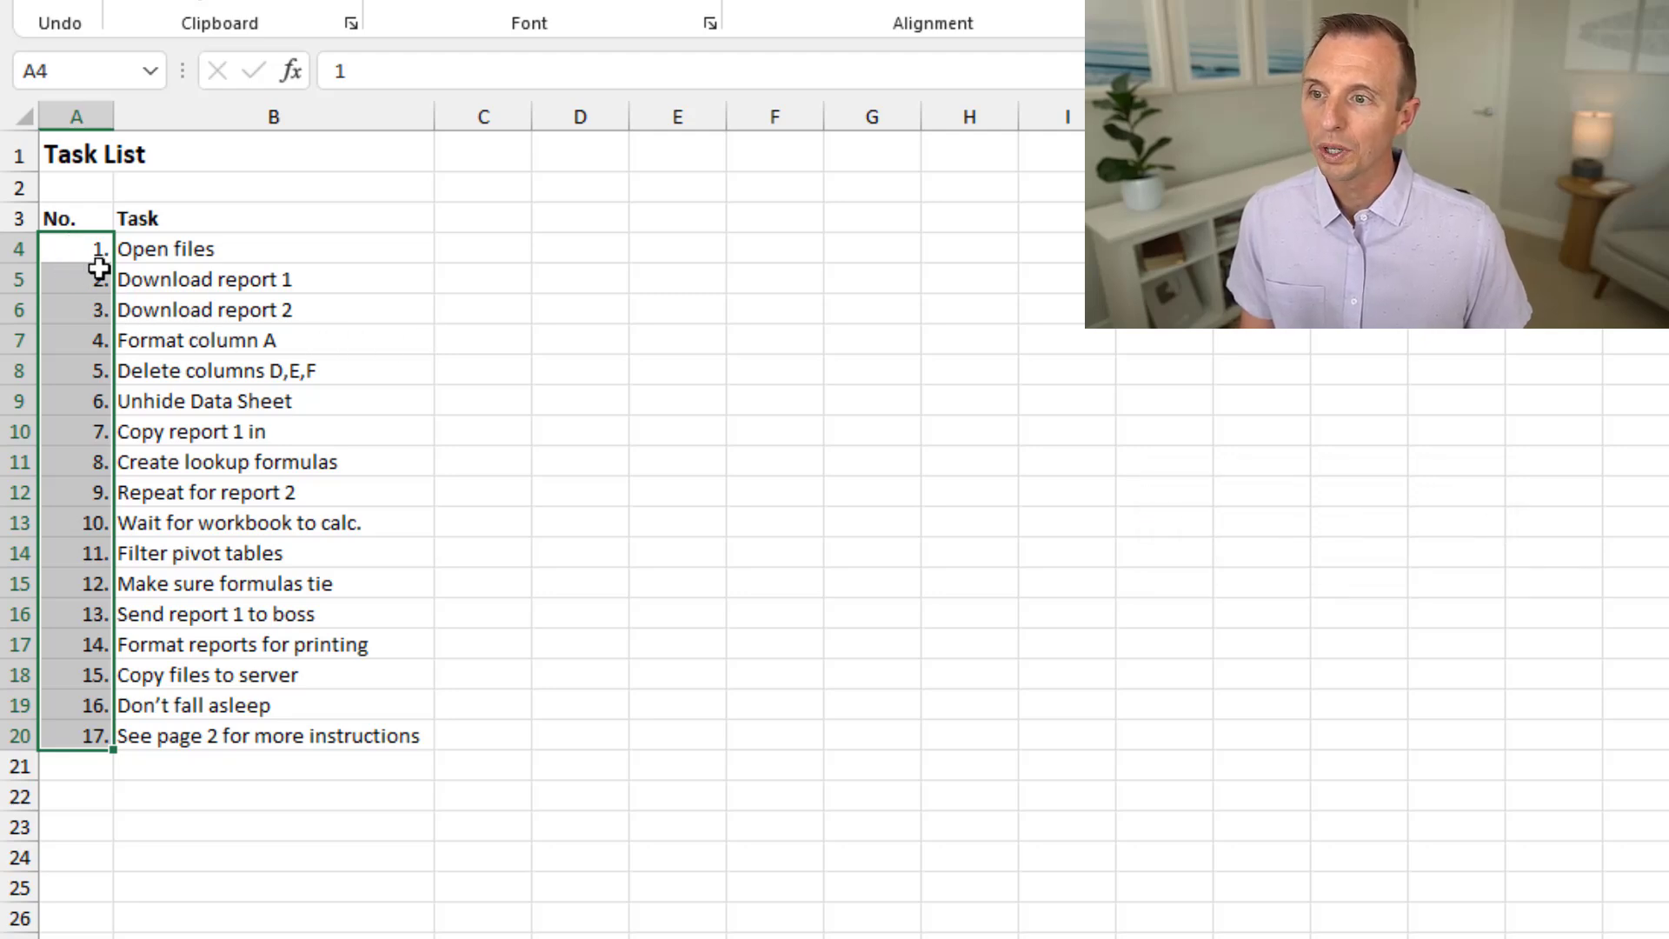
click(304, 251)
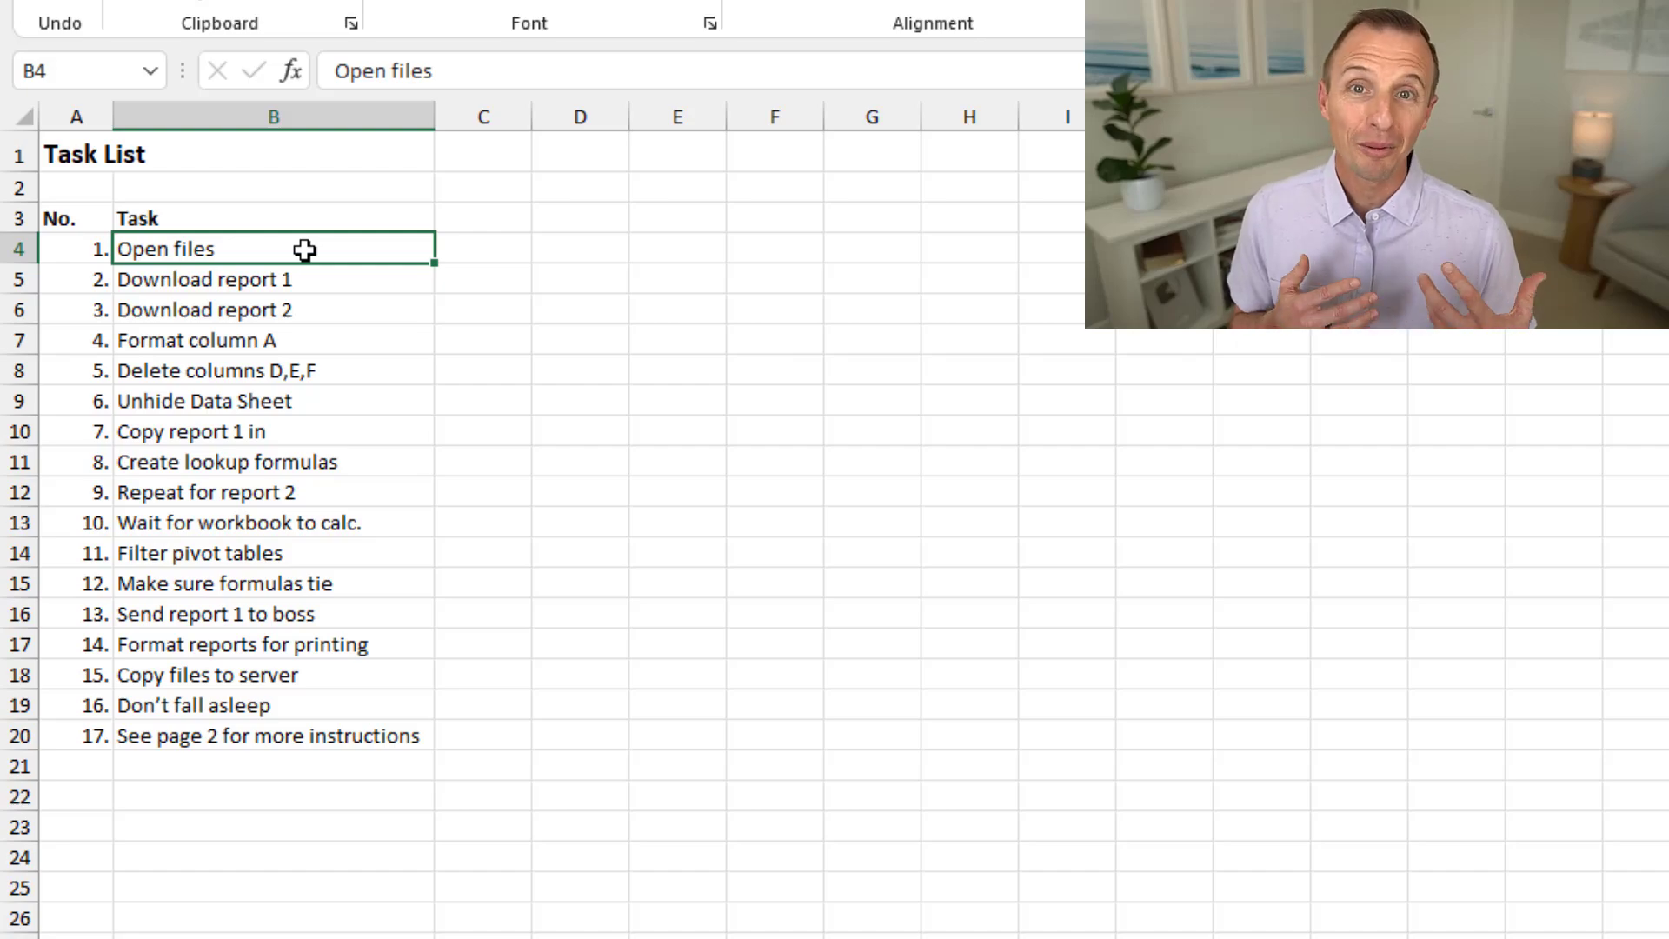